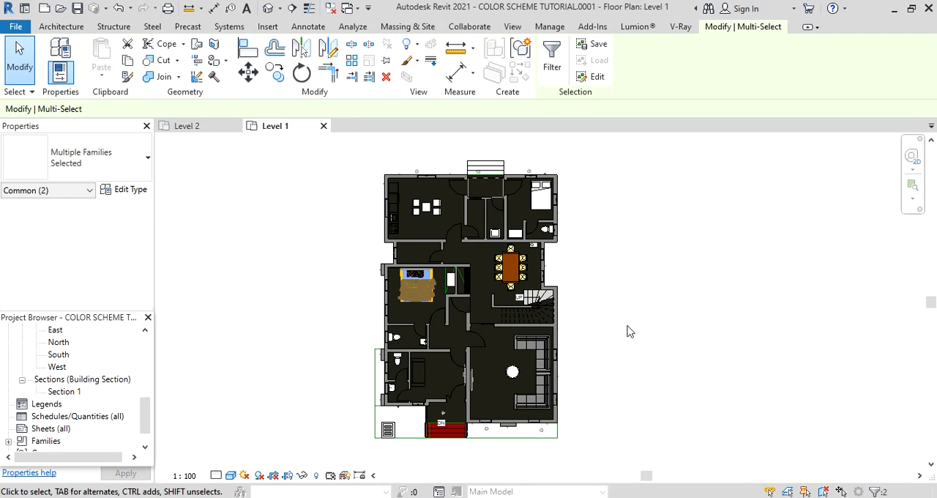
Set the visual style of the Level 1 floor plan to Hidden Line.
click(61, 27)
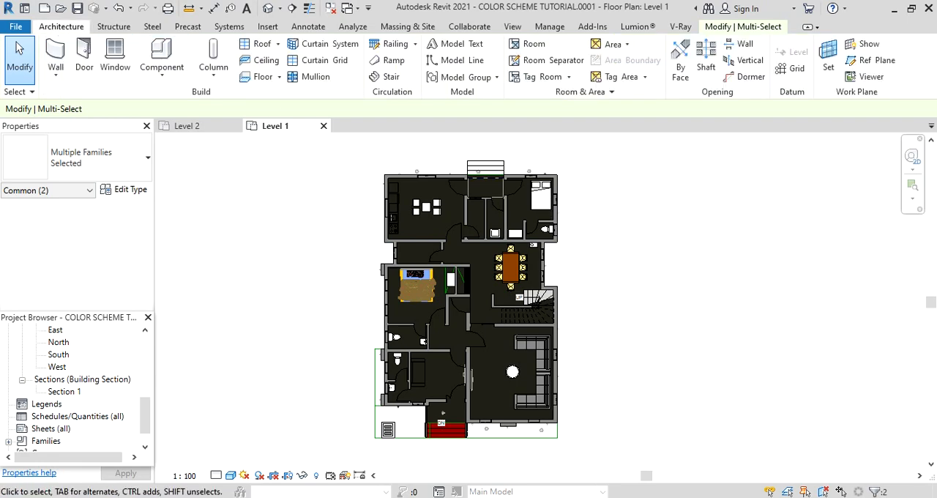
click(231, 476)
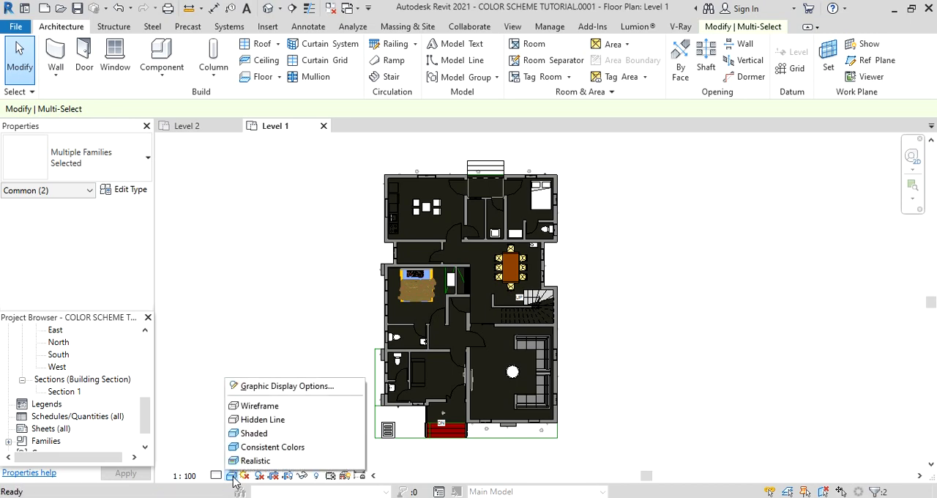
click(283, 423)
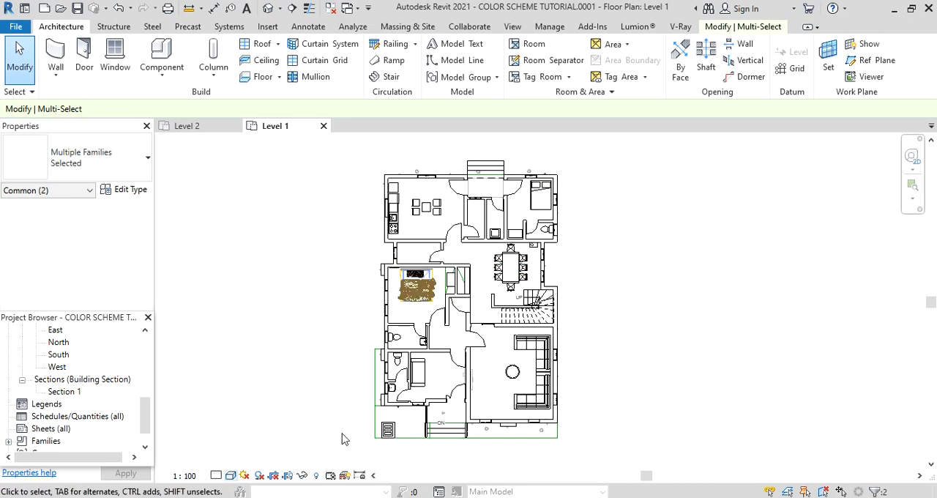
Place a room with Tag on Placement enabled in the large living room with the L-shaped sofas and round table.
click(533, 45)
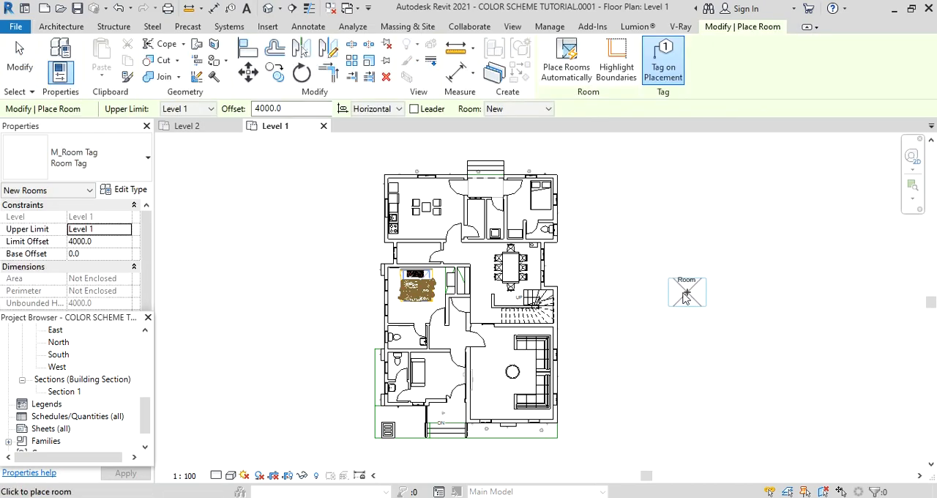
click(660, 76)
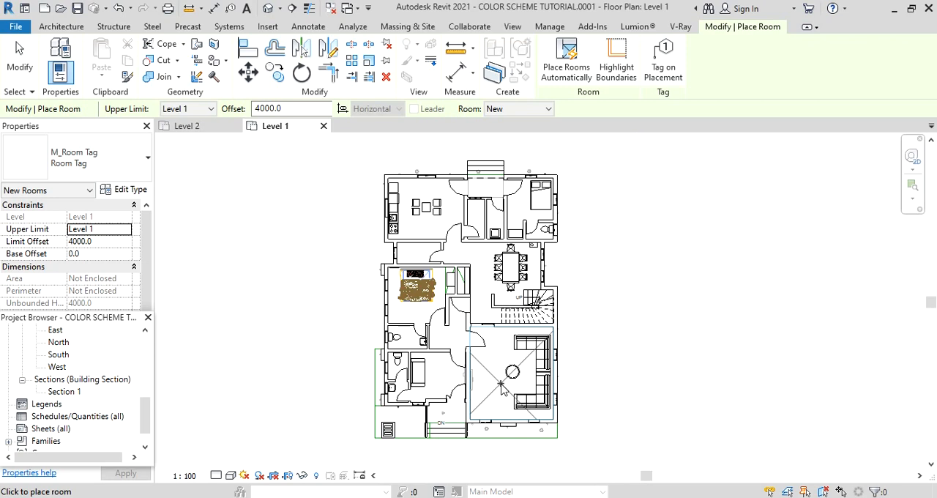
click(664, 69)
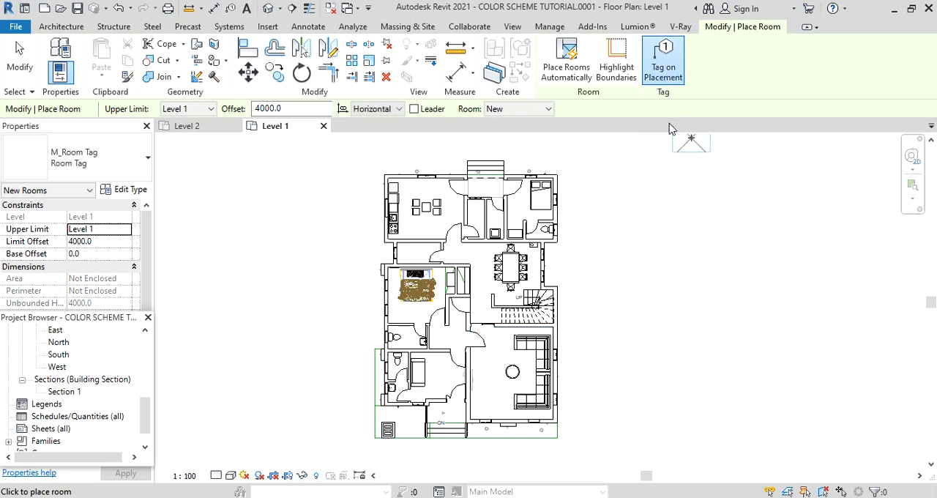
scroll(503, 396, up, 2)
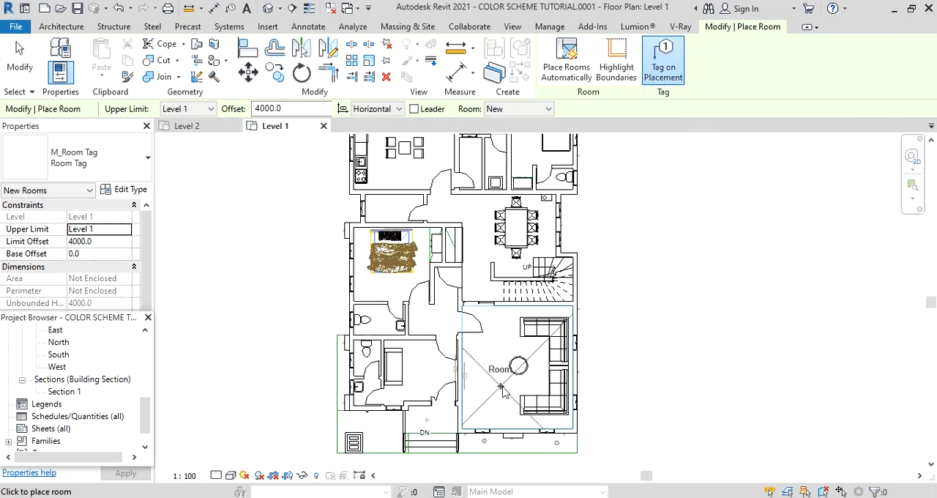
click(506, 390)
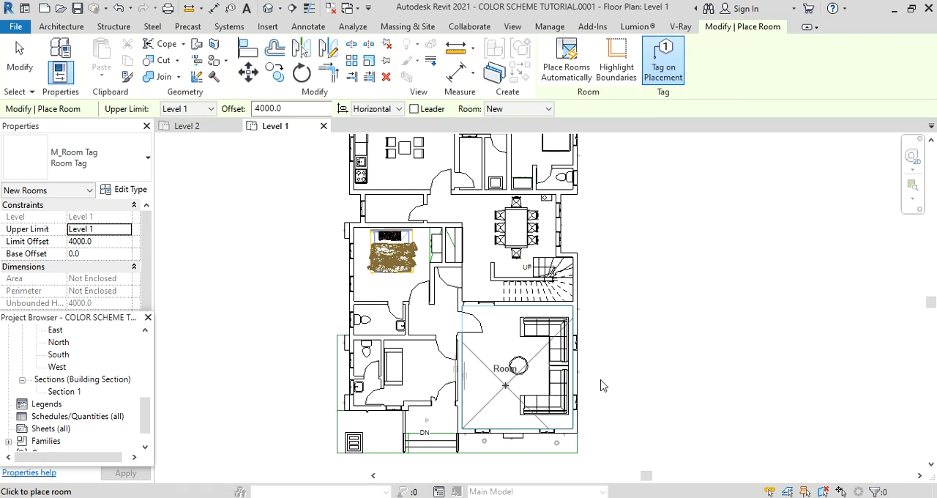
scroll(504, 403, up, 2)
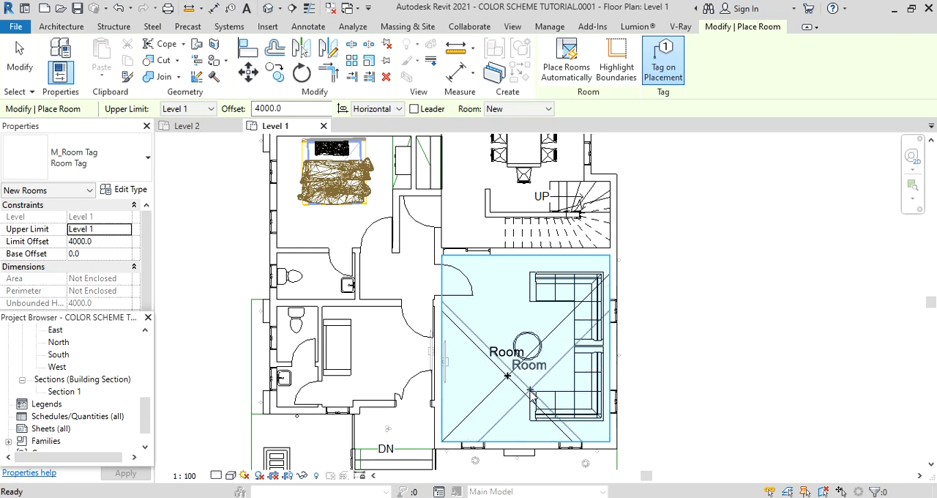
key(Escape)
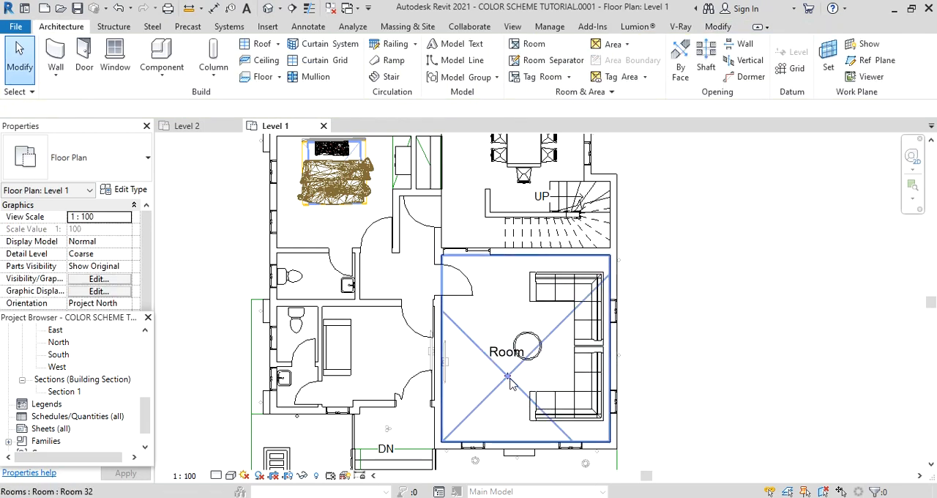
Enable Show Room Number in the type properties of the living room's M_Room Tag.
click(503, 356)
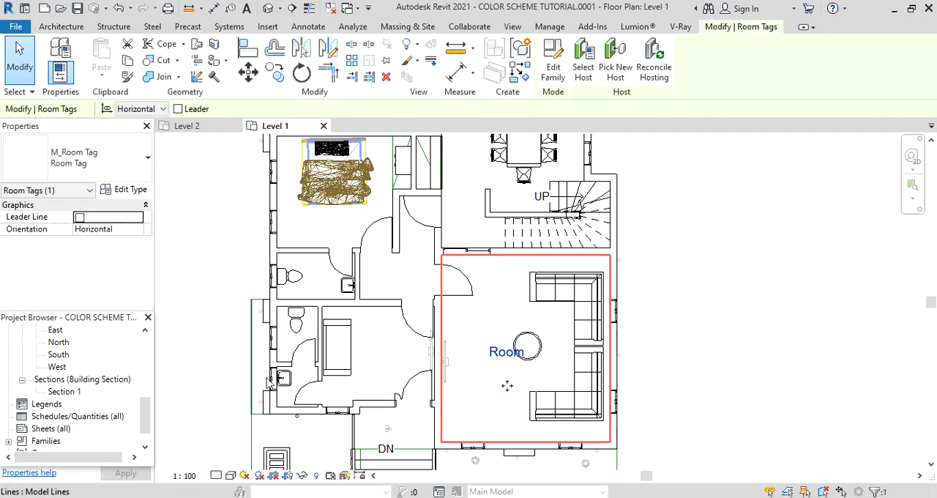
click(128, 191)
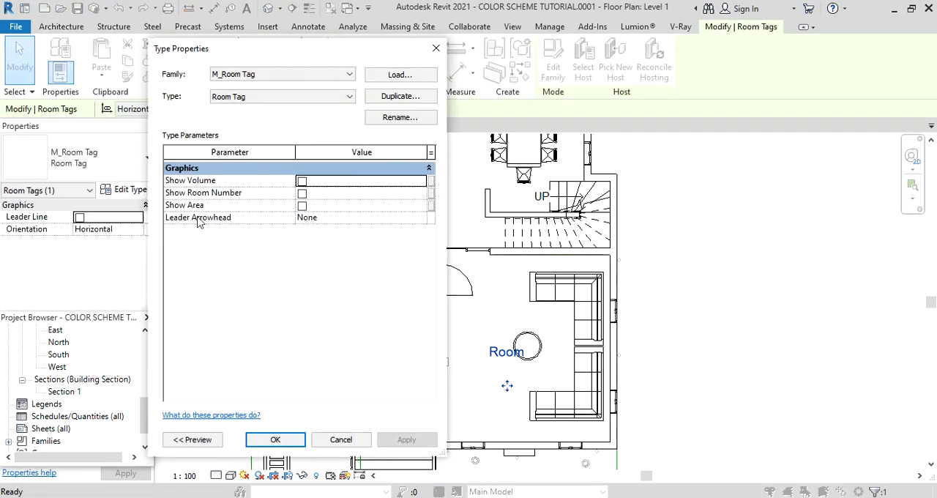
click(302, 192)
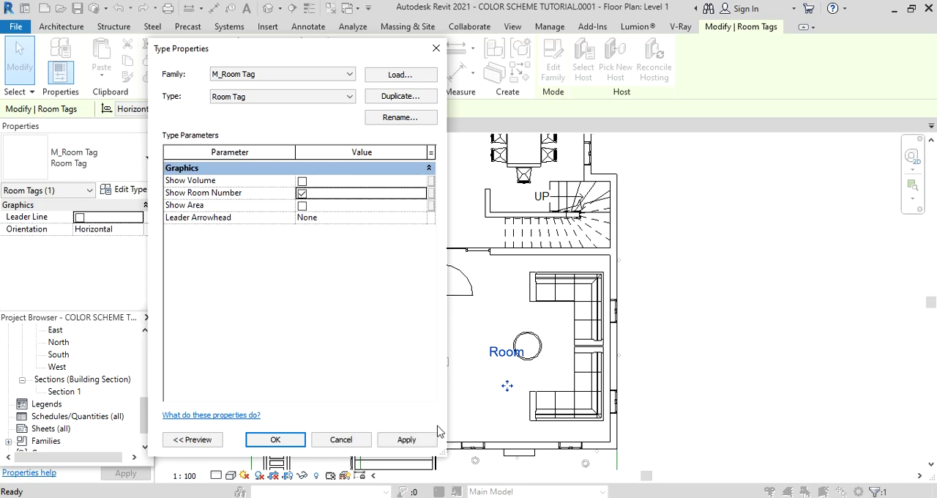
click(408, 440)
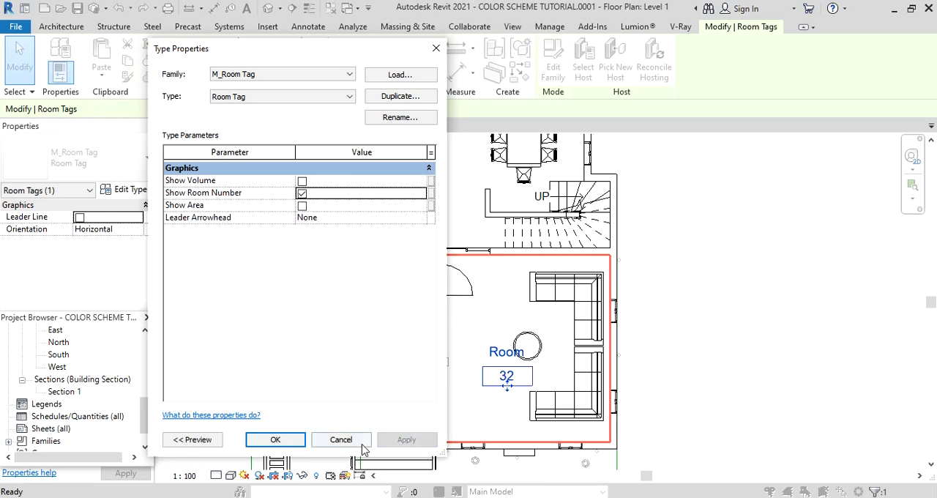
click(276, 439)
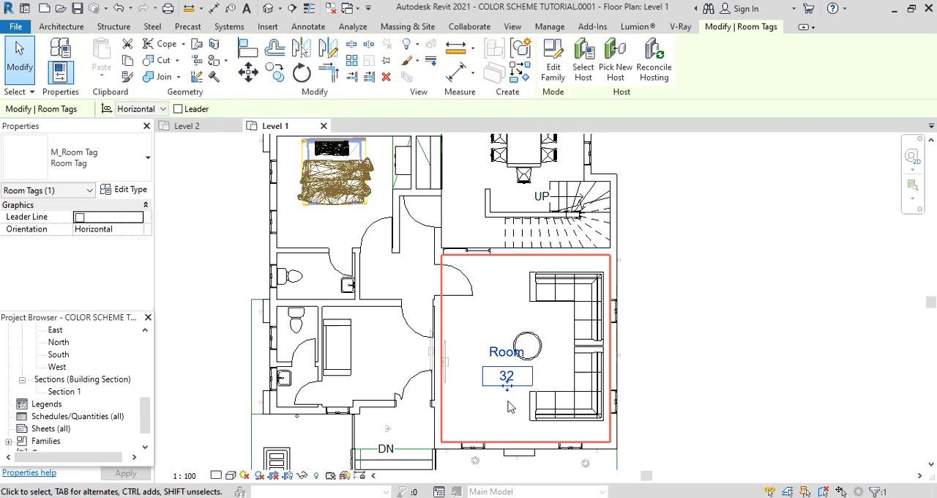
Change the living room's number to 1 in its room tag and deselect the tag.
scroll(514, 389, up, 3)
scroll(531, 360, down, 3)
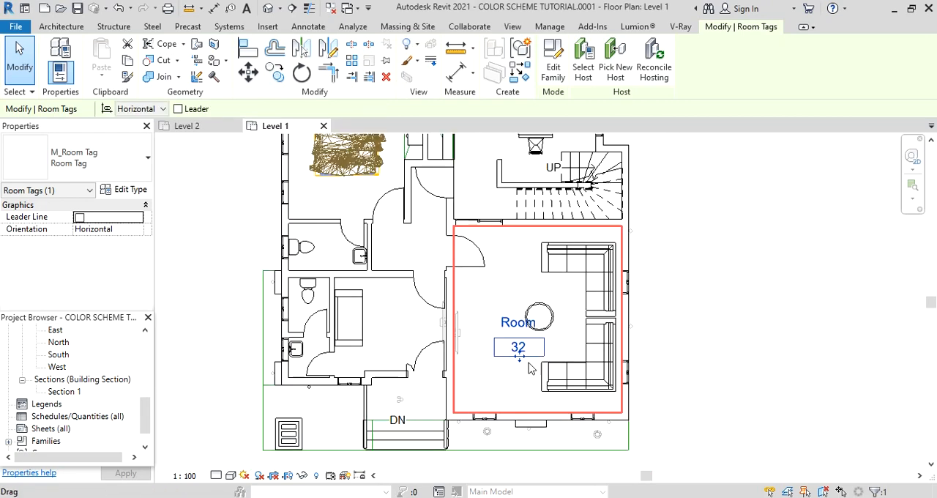
scroll(523, 355, up, 2)
scroll(517, 357, up, 1)
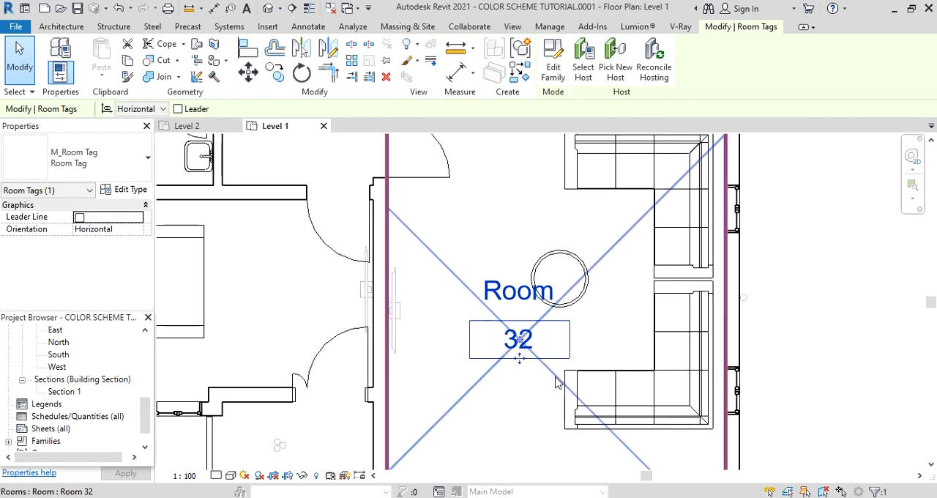
scroll(519, 359, down, 2)
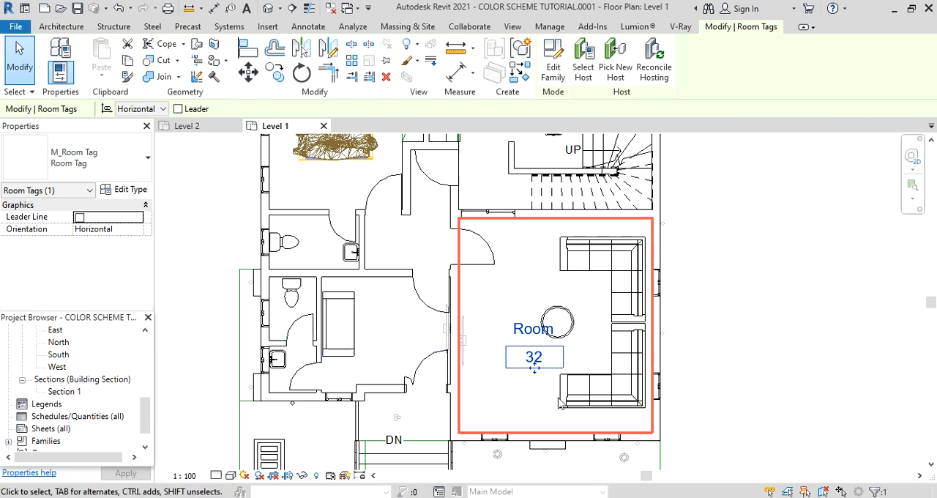
click(541, 357)
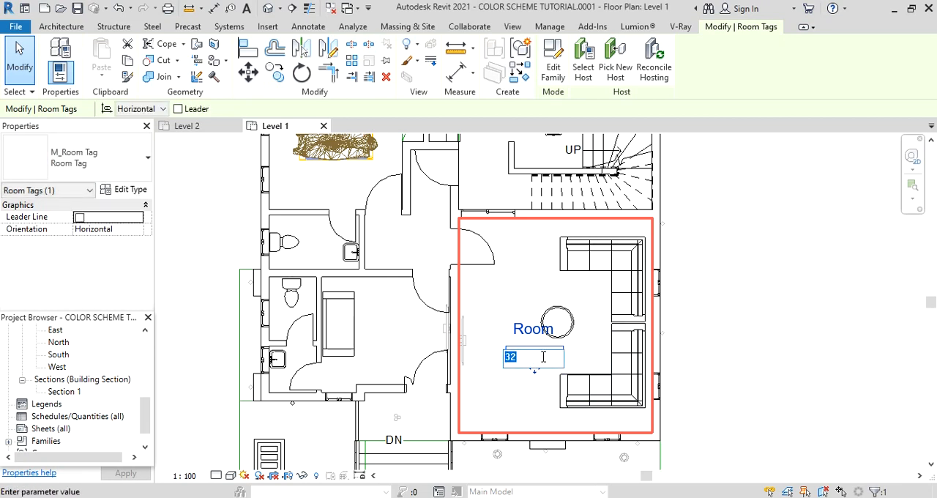
text(1)
click(733, 366)
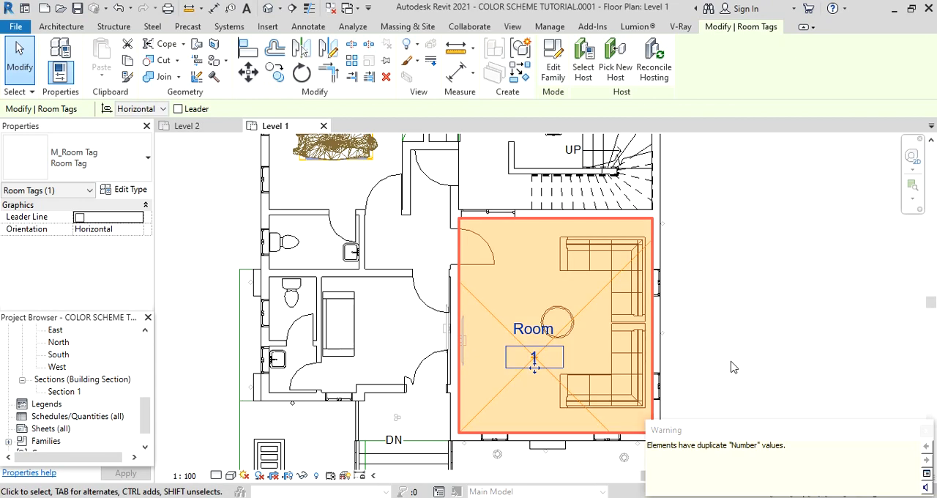
scroll(553, 315, down, 5)
click(669, 333)
scroll(549, 341, up, 2)
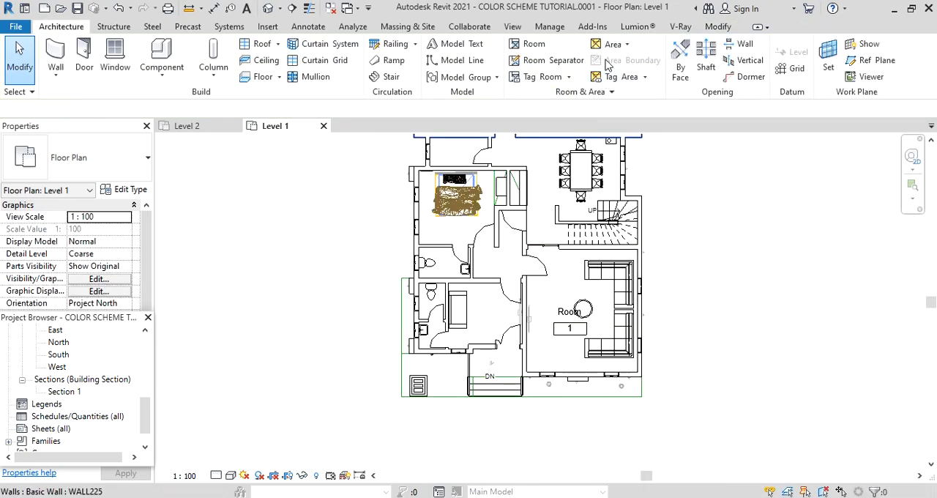
Place tagged rooms in the entrance porch above the front steps and in the adjoining room with the single sofa.
click(533, 44)
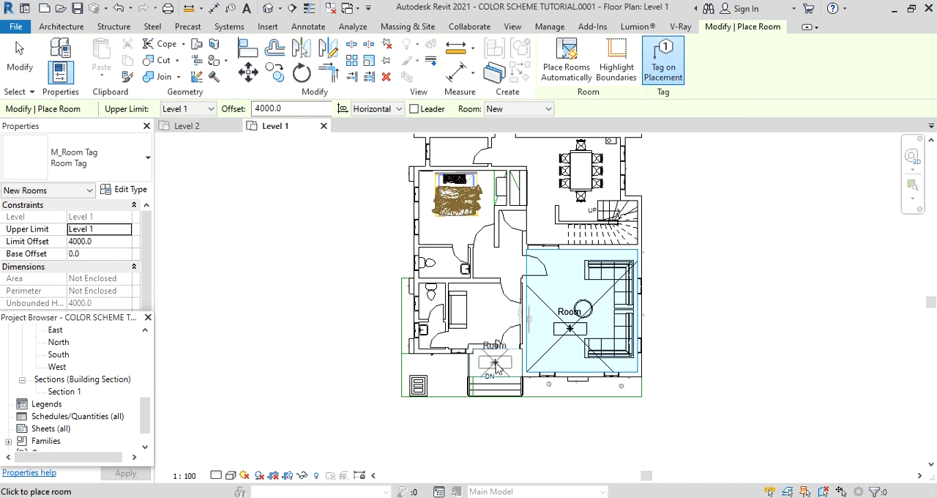
click(495, 368)
scroll(498, 369, up, 4)
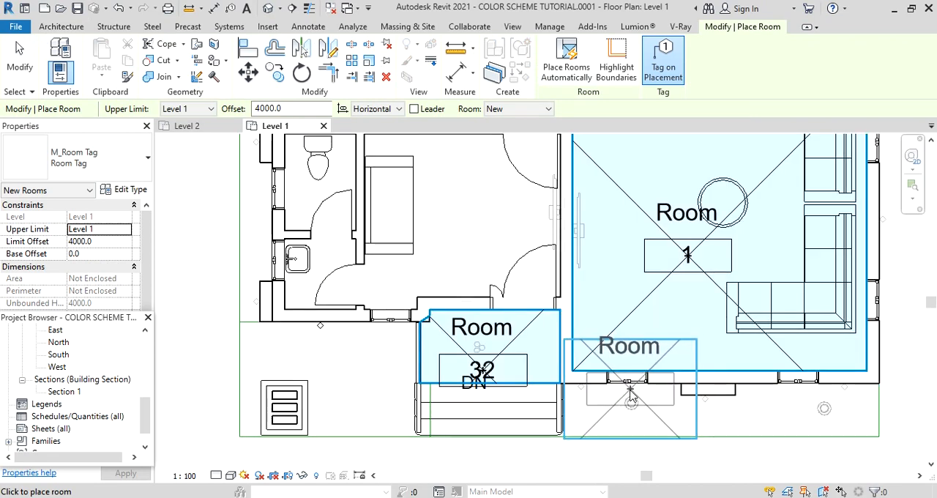
scroll(590, 399, down, 2)
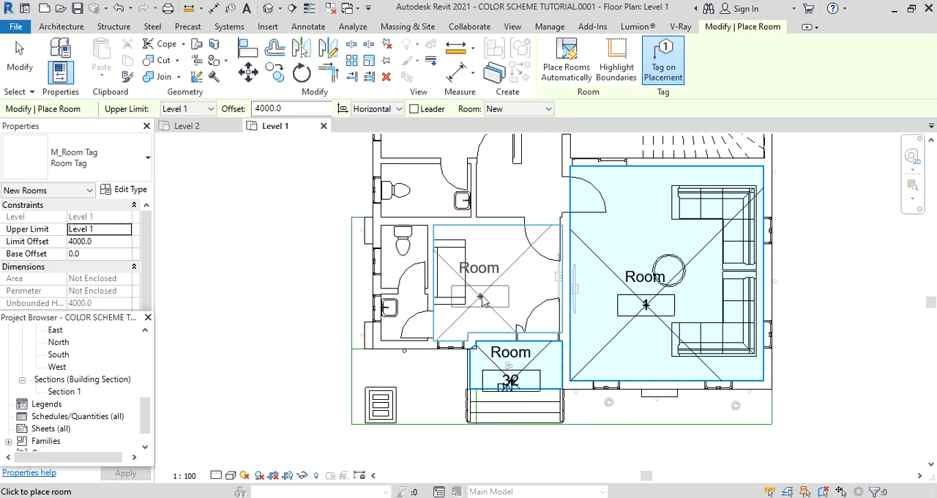
click(490, 296)
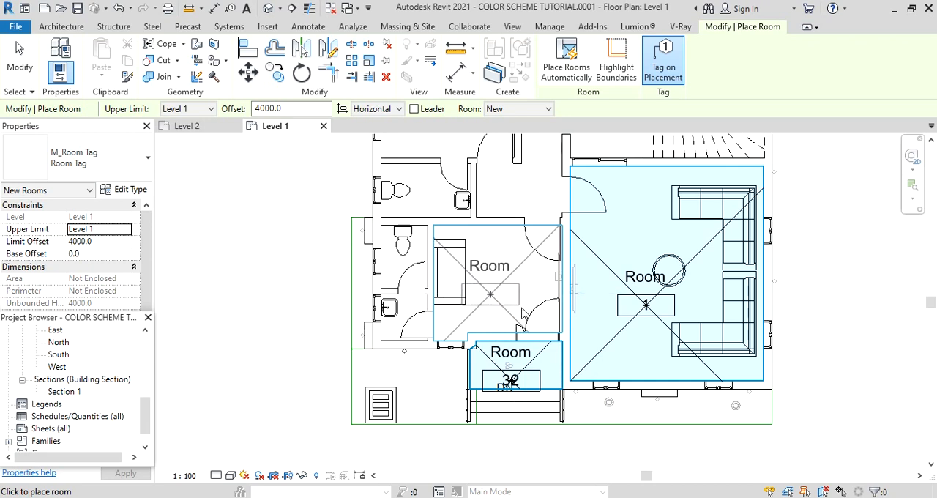
key(Escape)
key(Escape)
scroll(492, 415, down, 2)
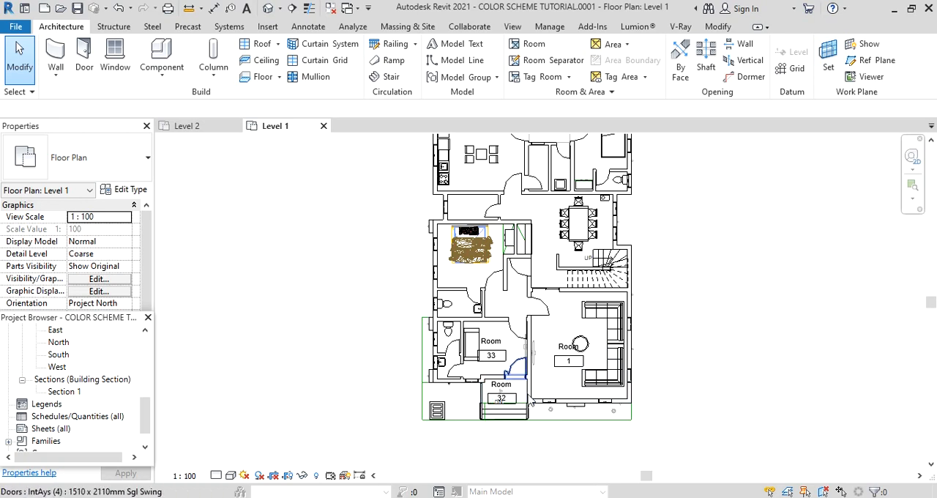
scroll(562, 390, up, 1)
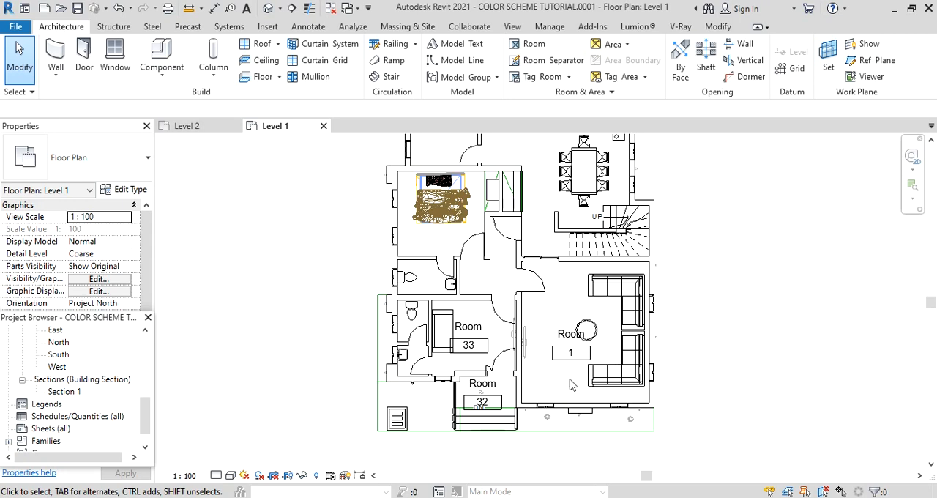
scroll(569, 385, down, 1)
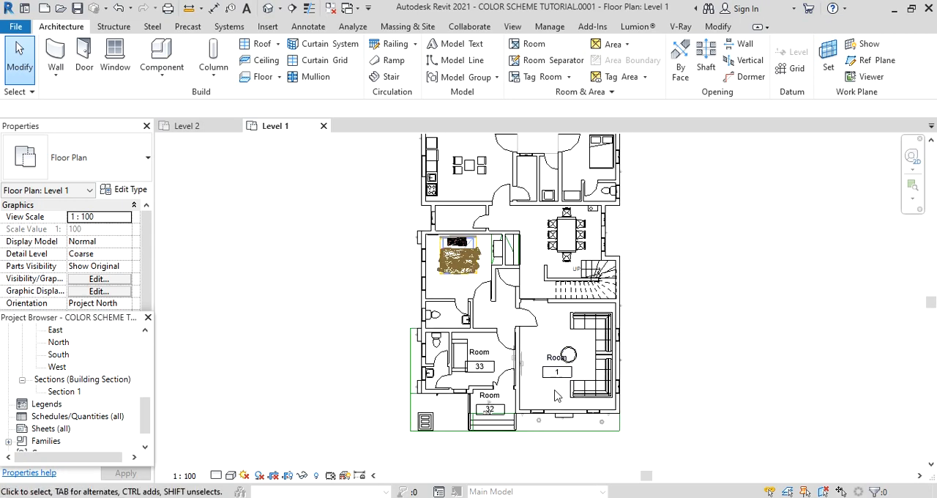
Create a new building component schedule for the Rooms category.
mouse_move(145, 416)
mouse_down()
mouse_move(148, 423)
mouse_move(143, 370)
mouse_move(144, 425)
mouse_up()
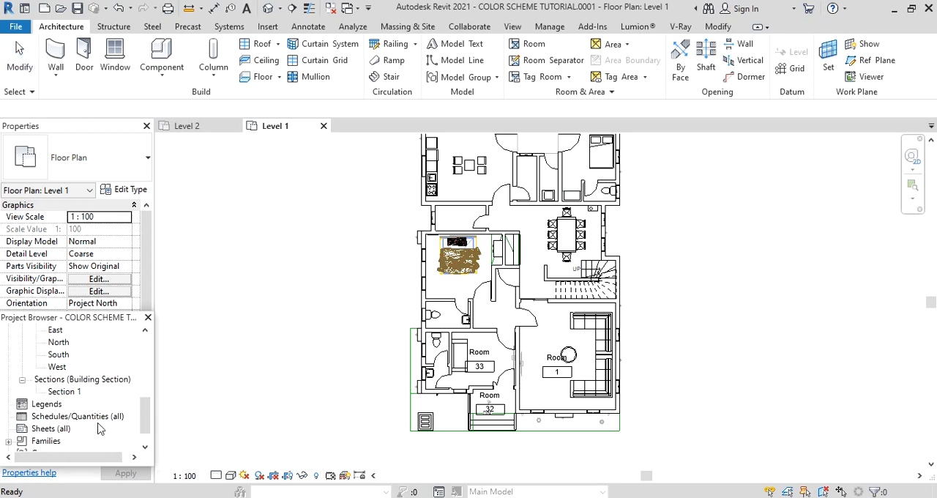
click(74, 416)
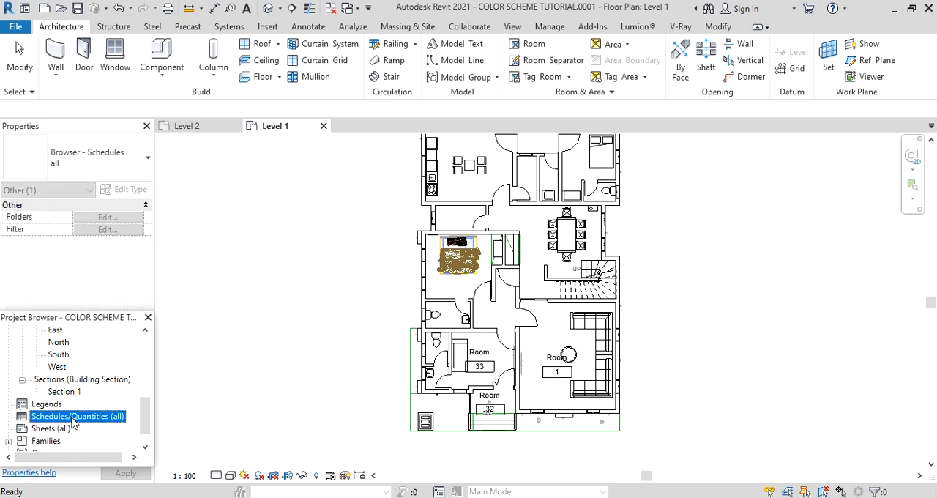
right_click(73, 419)
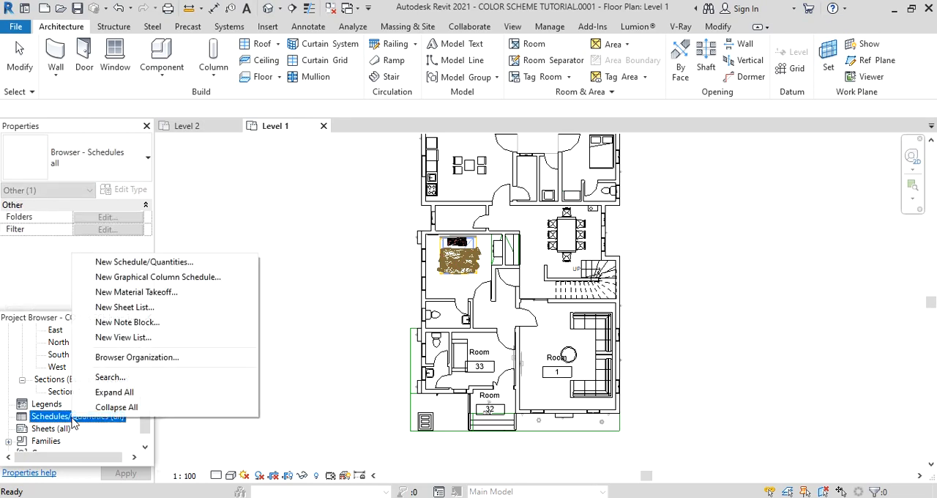
click(122, 263)
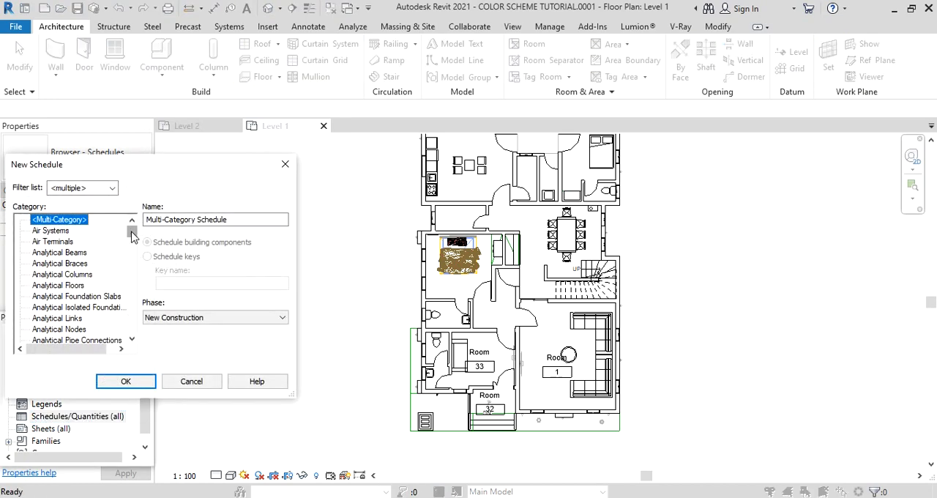
drag(133, 235, 136, 305)
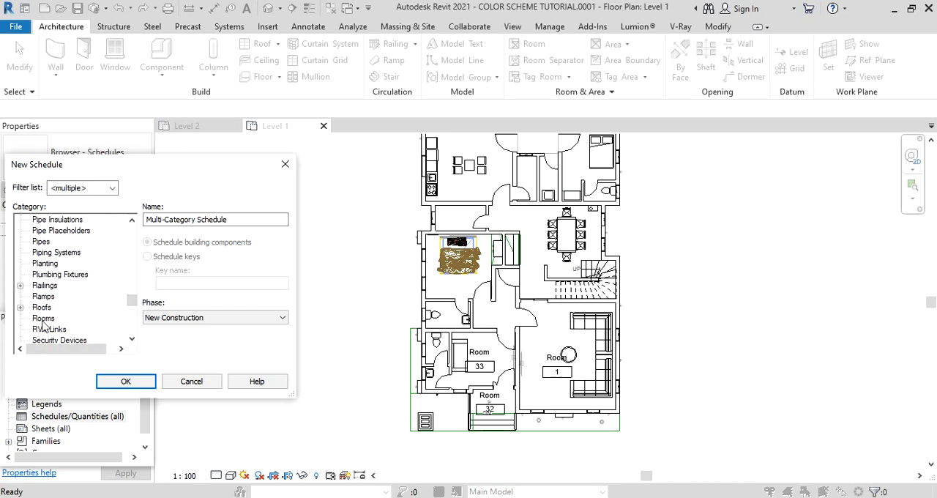
click(43, 320)
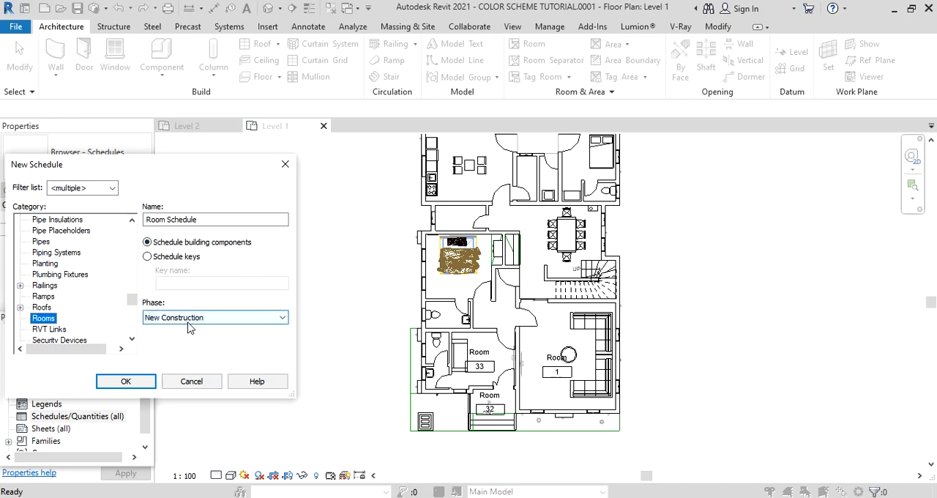
click(127, 381)
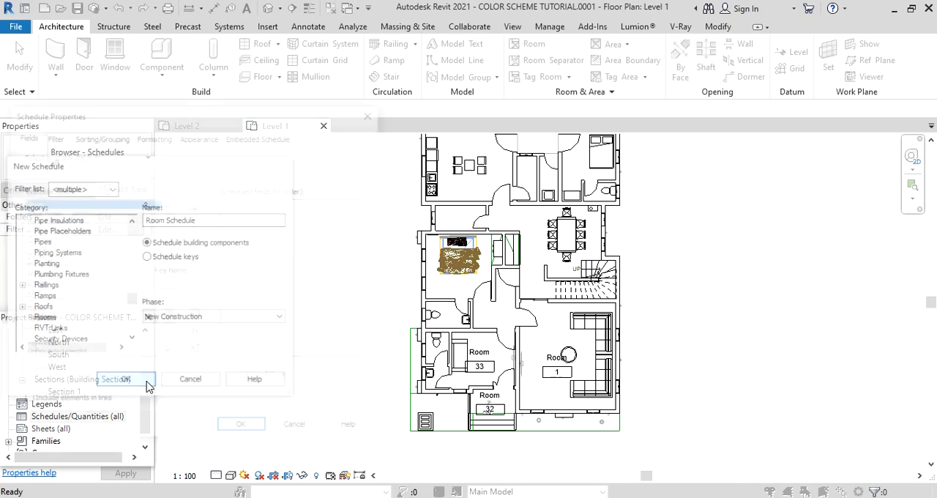
Add the Name, Perimeter, Area and Number fields to the room schedule in that order and create it.
scroll(51, 292, down, 1)
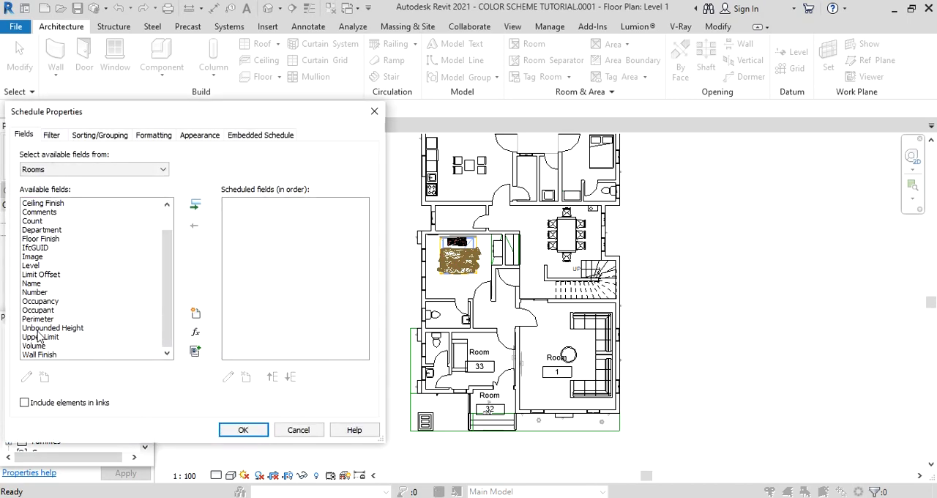
click(32, 285)
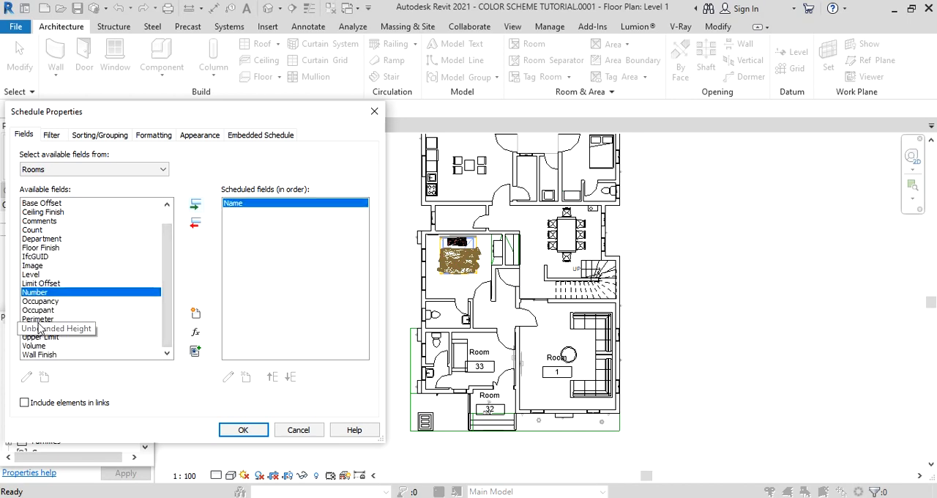
click(37, 319)
click(195, 204)
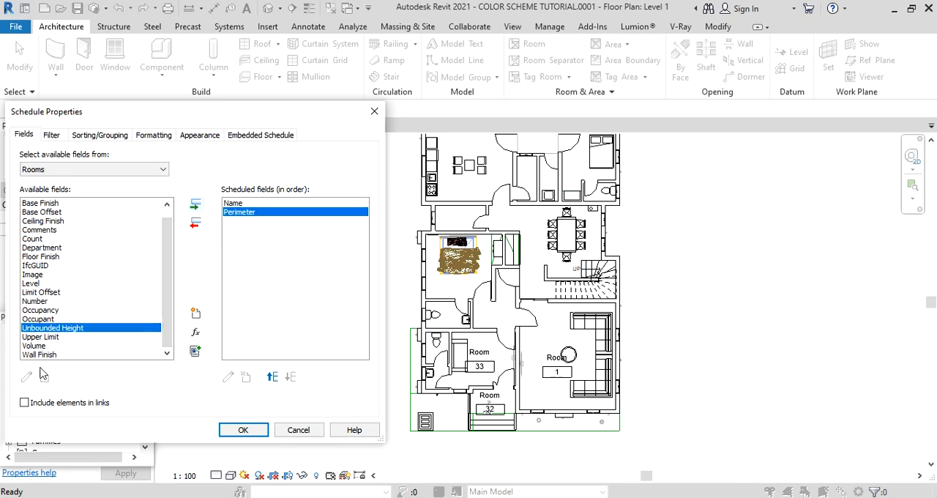
scroll(37, 293, up, 1)
click(29, 204)
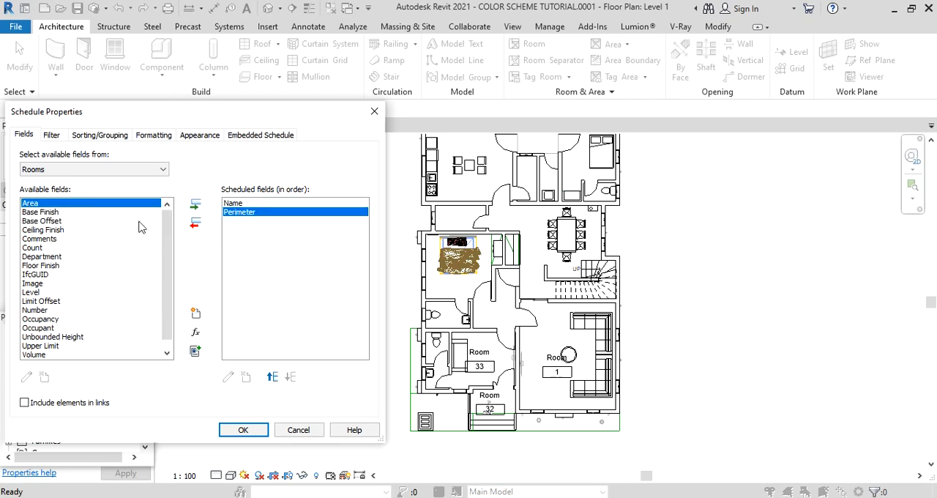
click(195, 206)
click(36, 300)
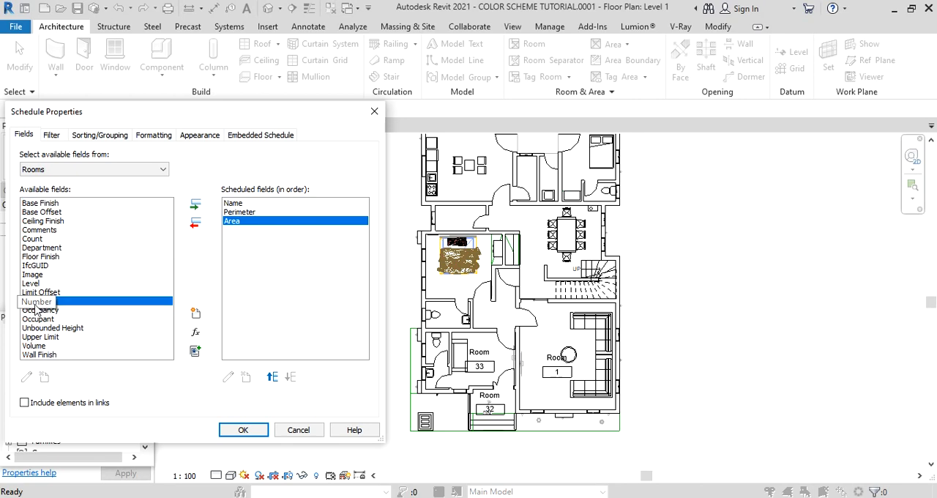
click(195, 206)
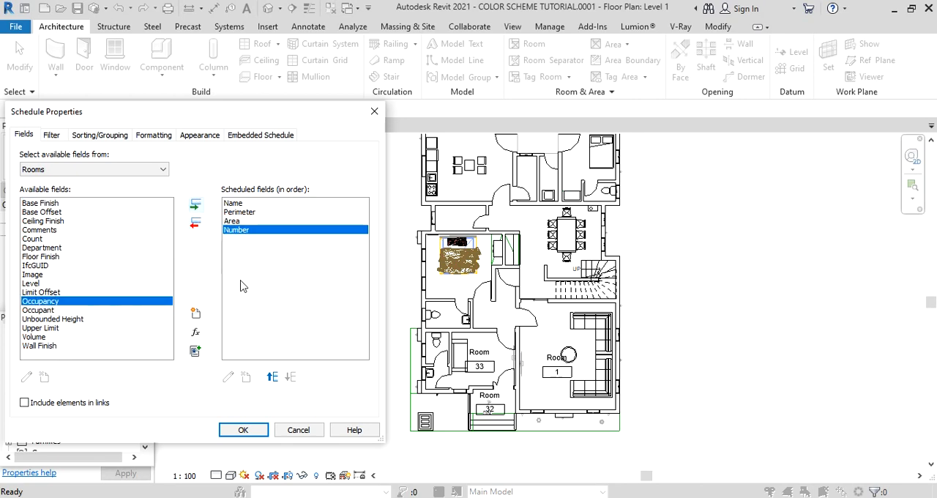
click(243, 430)
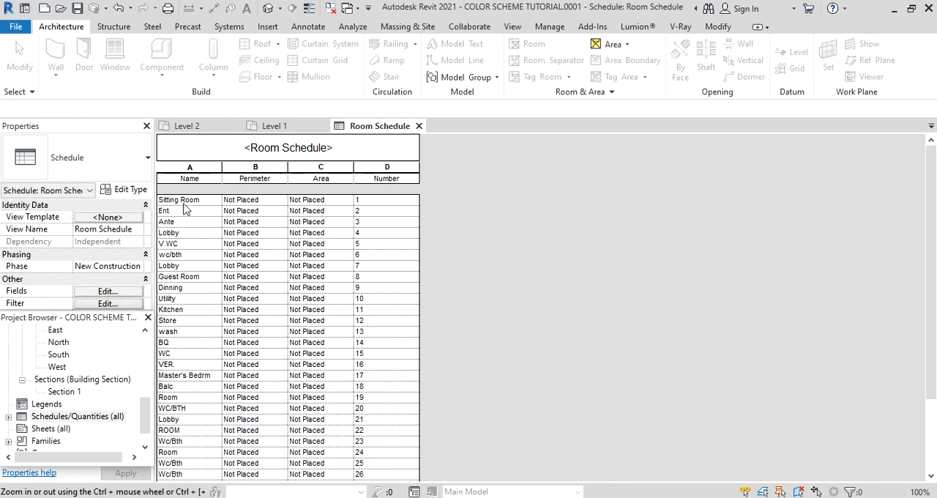
Delete the unplaced rooms numbered 1 to 27, starting at Sitting Room, from the room schedule.
scroll(230, 356, down, 3)
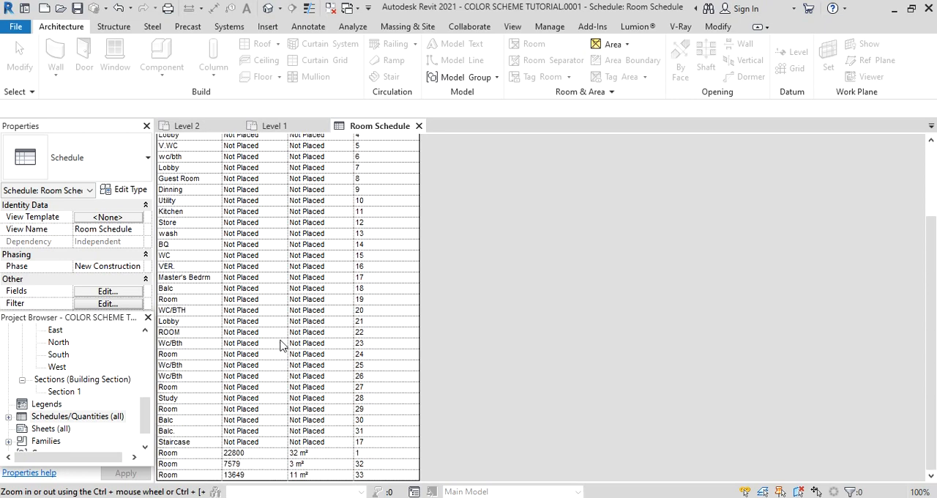
scroll(354, 448, up, 3)
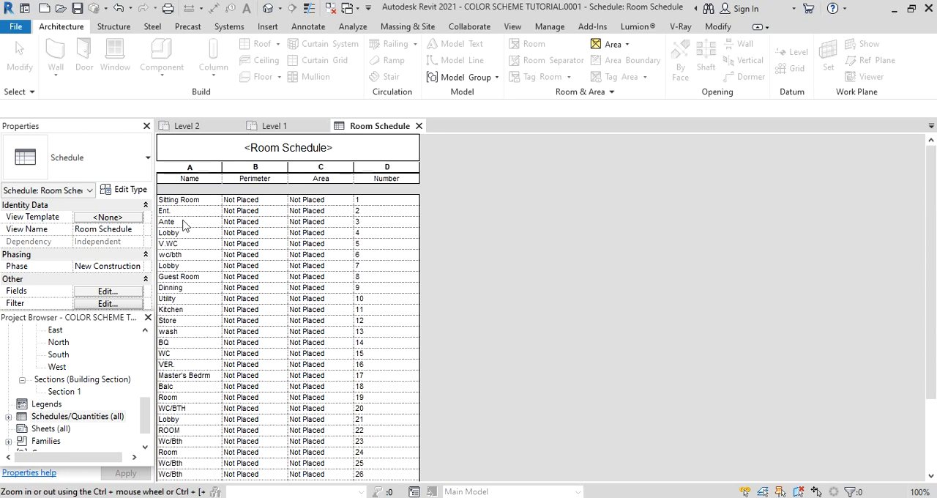
drag(197, 203, 217, 455)
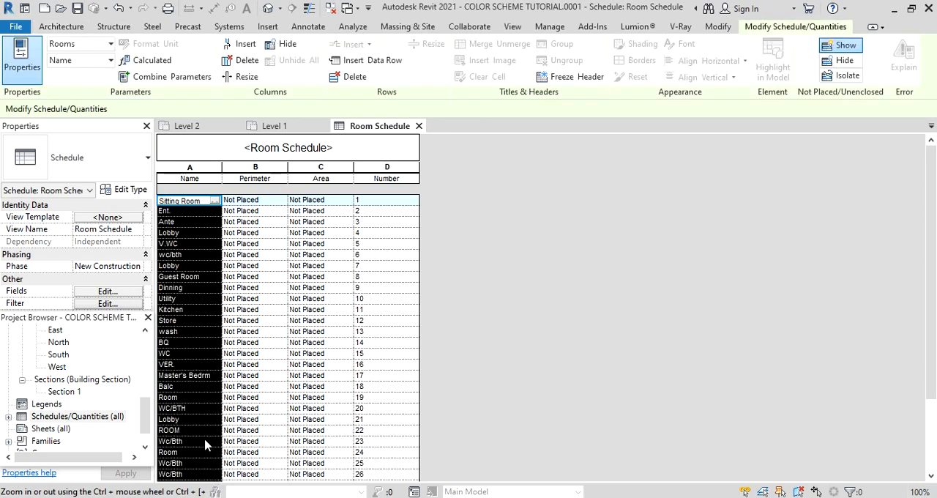
right_click(203, 375)
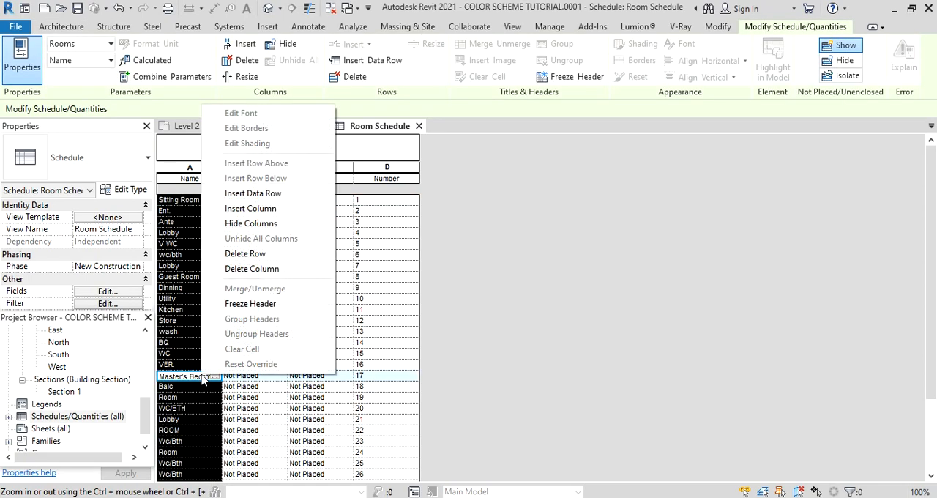
click(248, 253)
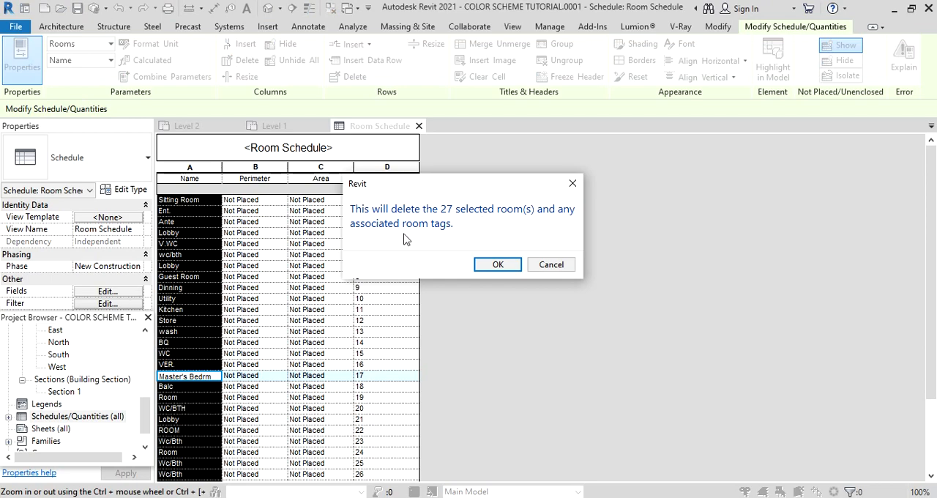
click(497, 265)
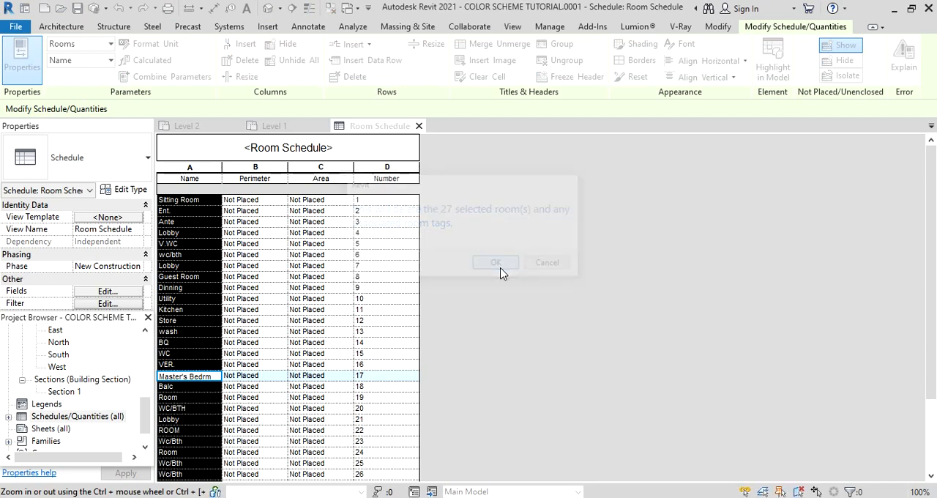
Delete all remaining rooms, from Study through the last row, and close the room schedule.
drag(203, 200, 207, 276)
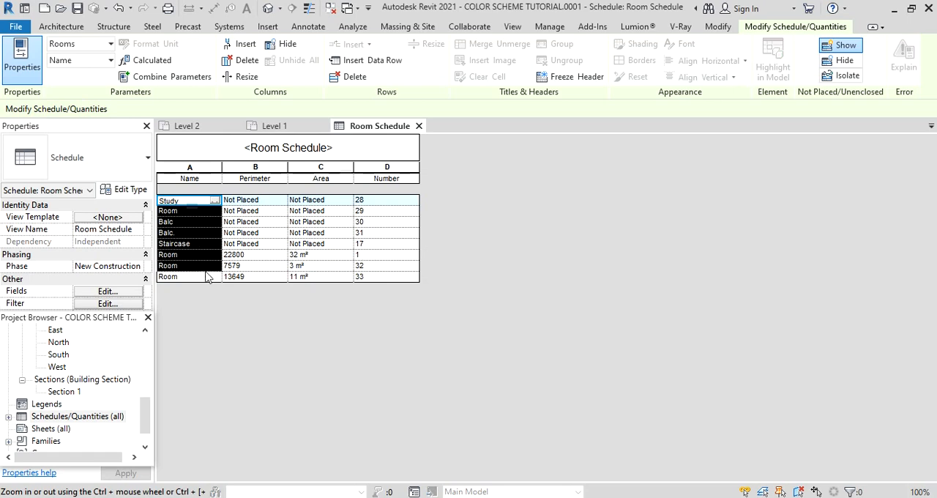
right_click(210, 279)
click(297, 224)
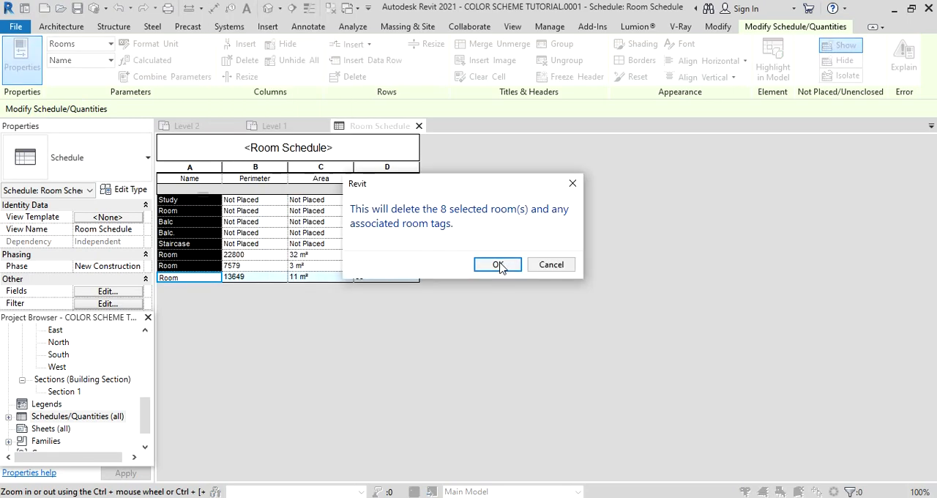
click(497, 265)
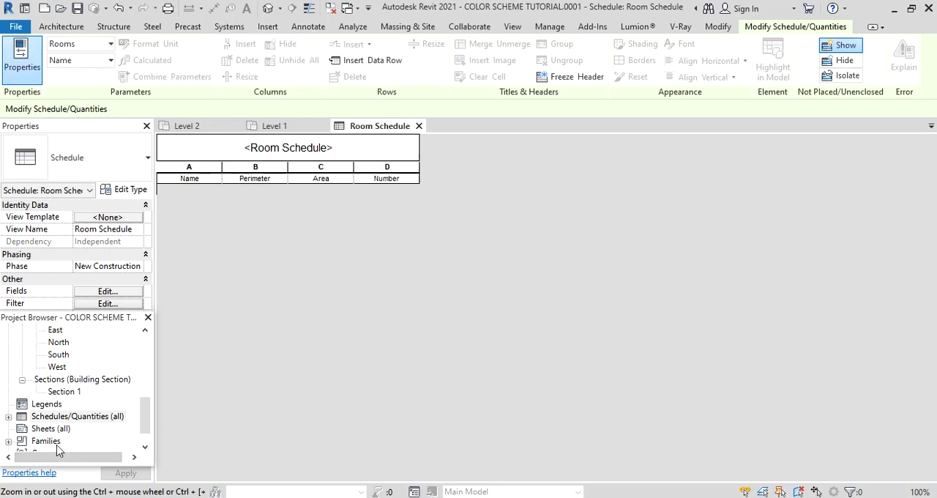
click(420, 126)
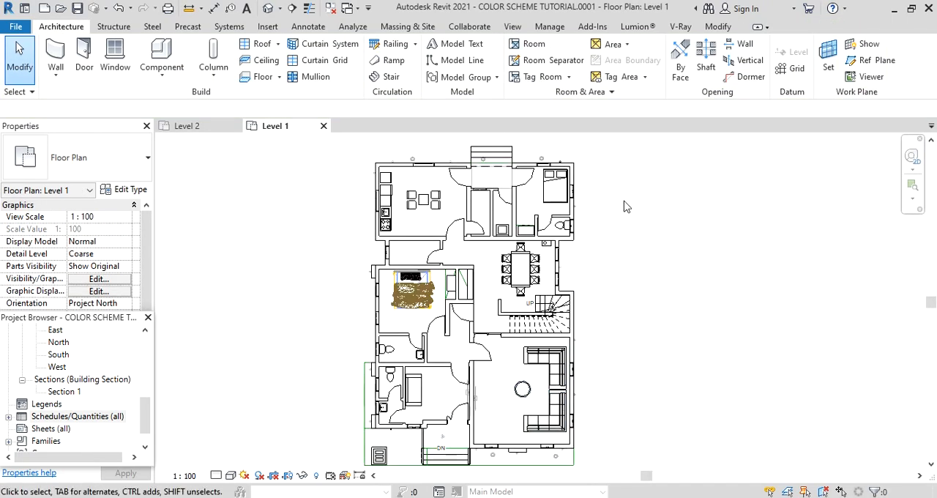
Place a new tagged room in the living room with the corner sofas on Level 1.
click(534, 44)
scroll(510, 409, up, 1)
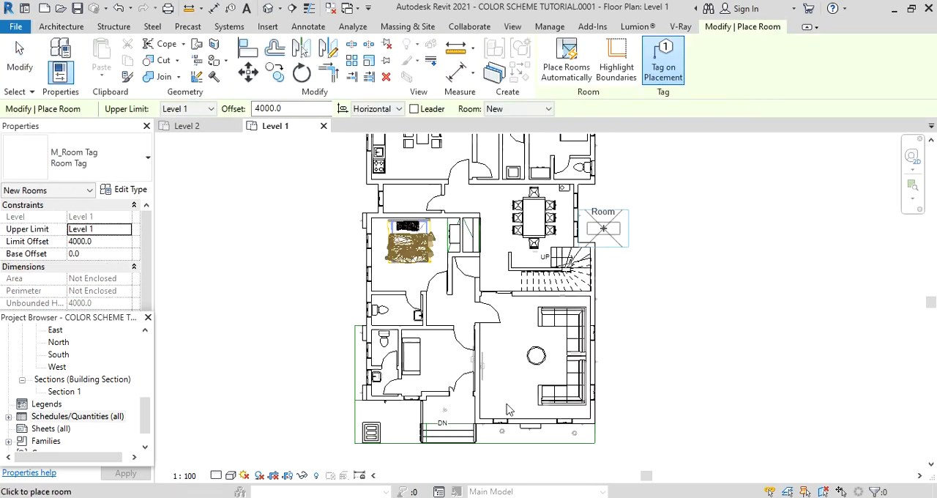
click(529, 361)
key(Escape)
key(Escape)
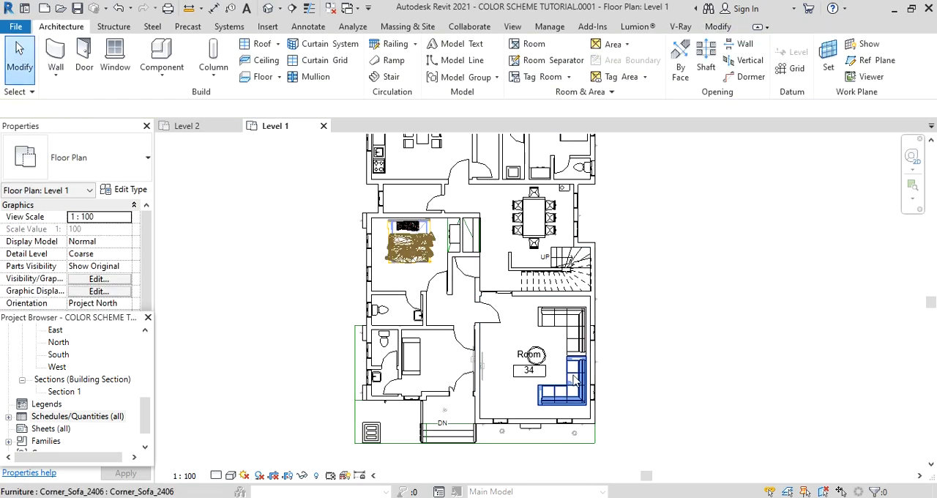
Set the new living room's number to 1 in its room tag and deselect the tag.
scroll(576, 381, up, 4)
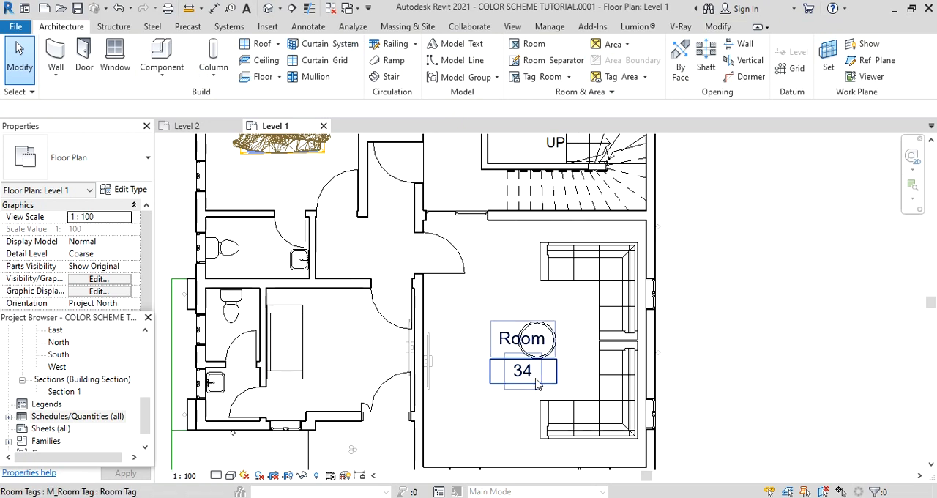
click(535, 377)
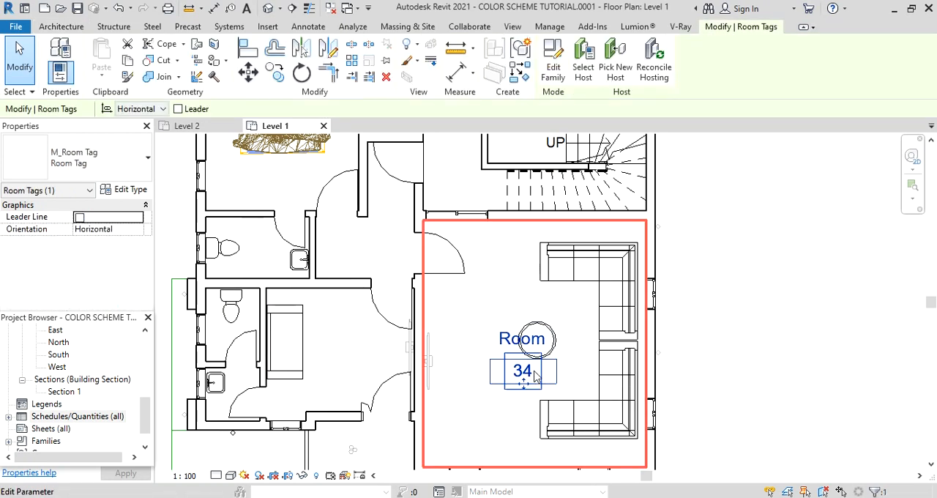
click(527, 371)
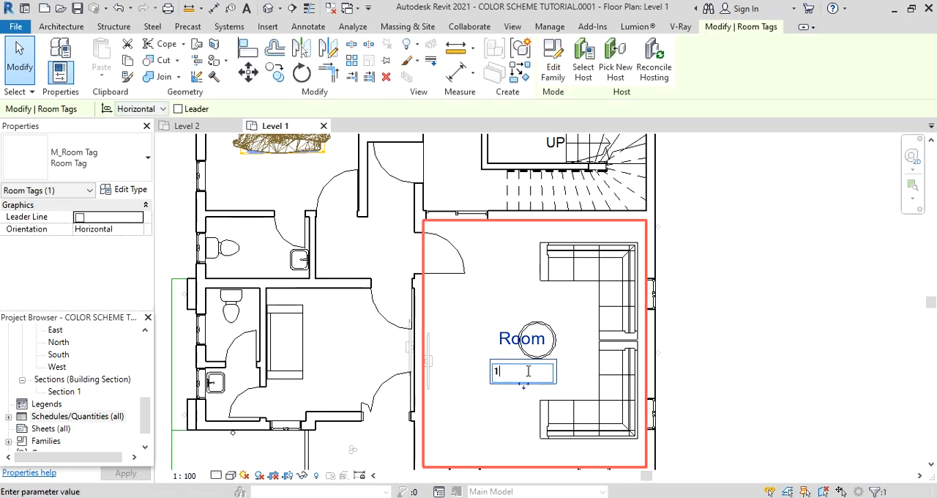
text(1)
key(Return)
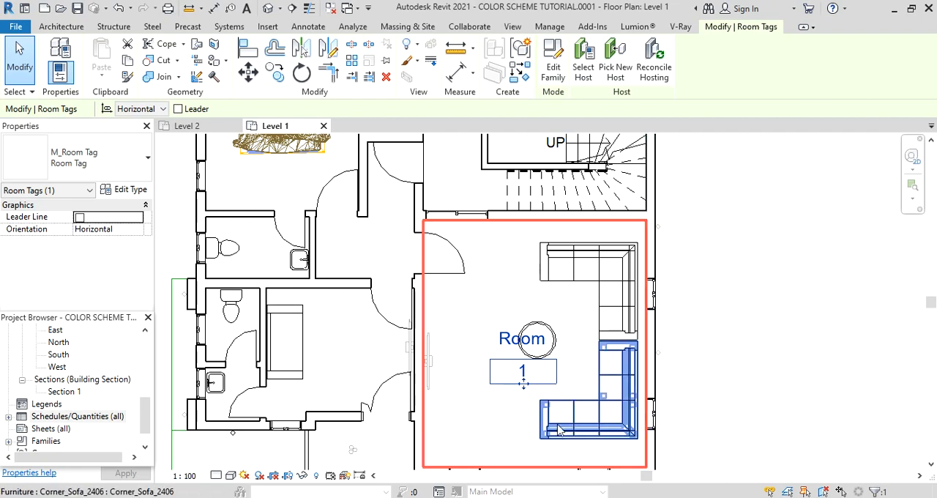
scroll(540, 397, down, 4)
click(672, 407)
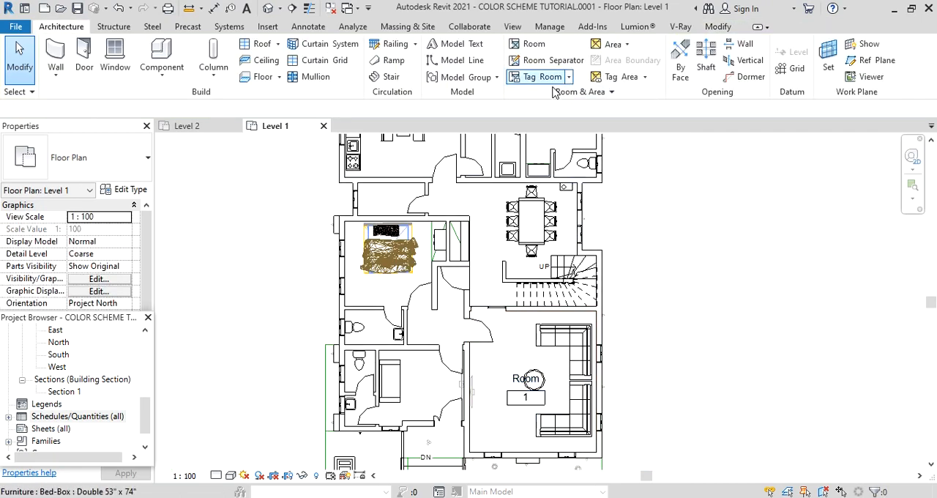
Place tagged rooms in order in the entrance porch, single-sofa room, small toilet, bedroom's toilet, lobby, bedroom and dining area.
click(530, 45)
scroll(432, 439, up, 1)
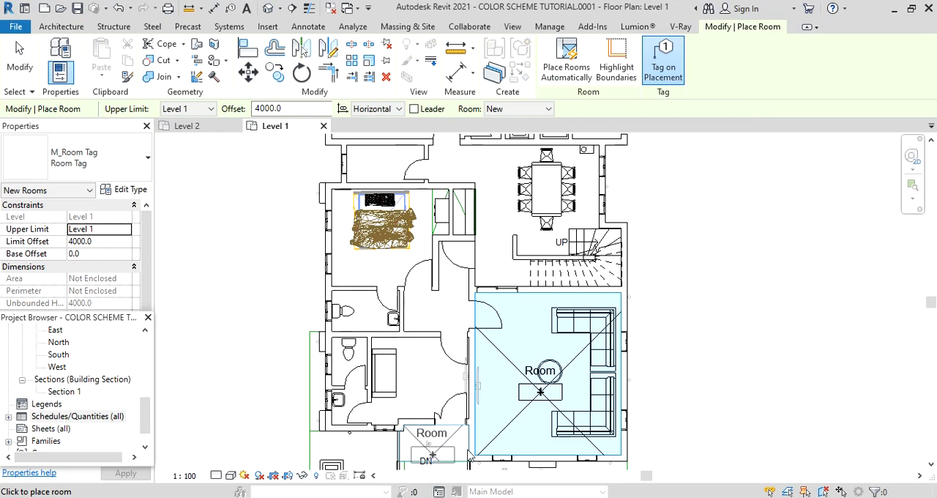
scroll(443, 458, up, 3)
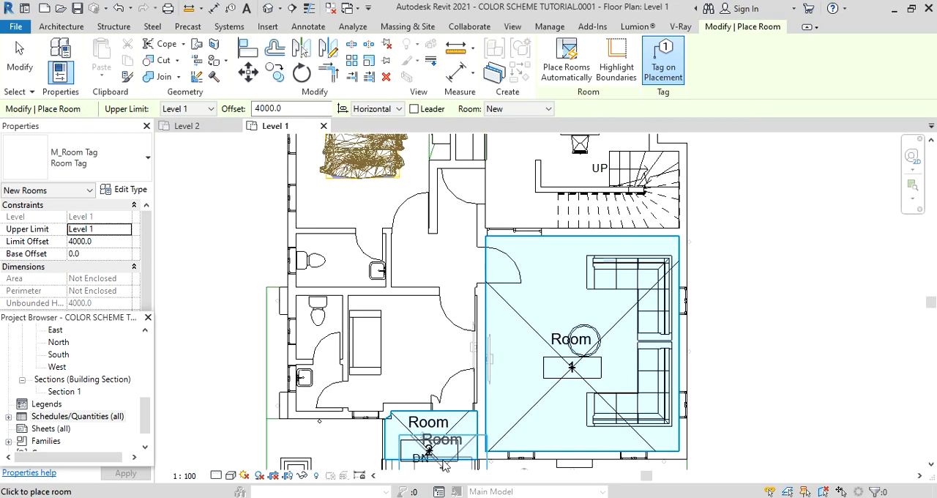
scroll(442, 459, down, 5)
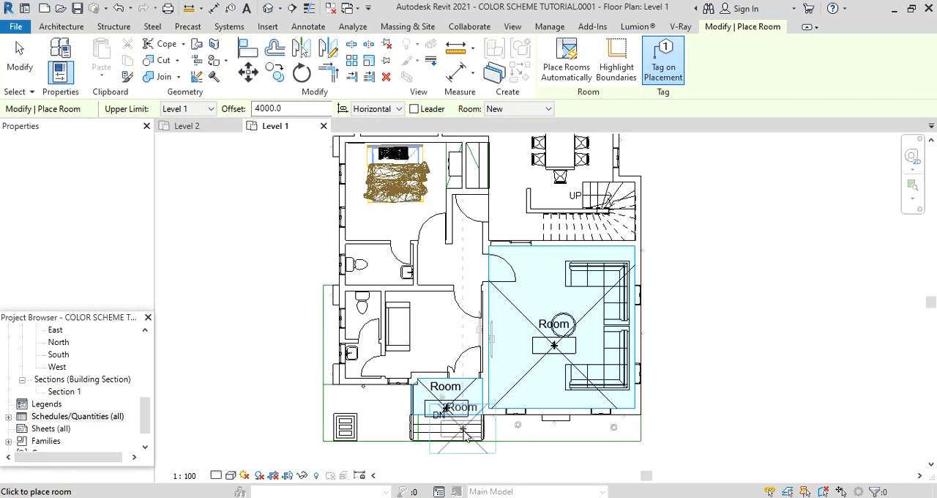
scroll(428, 353, up, 2)
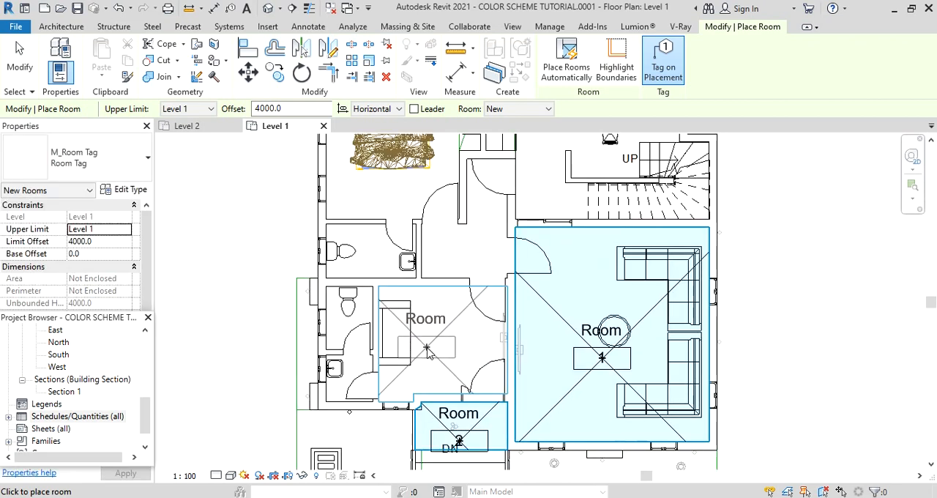
click(391, 395)
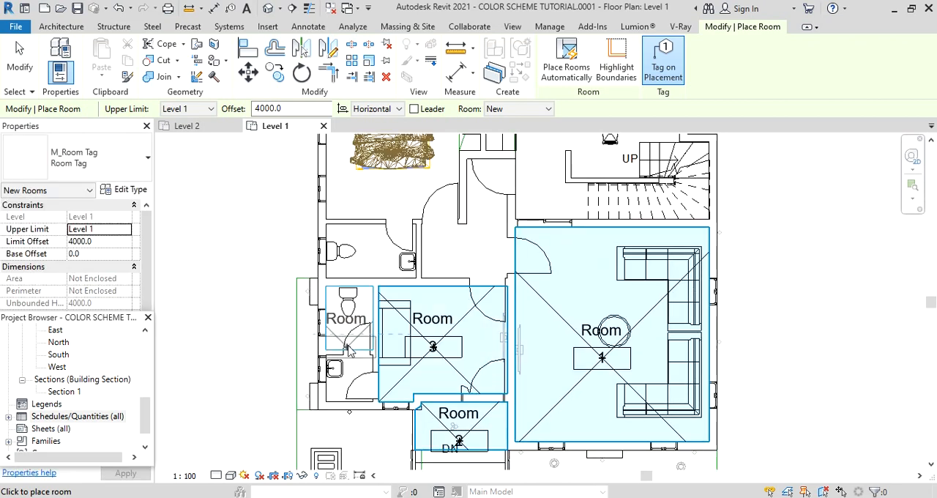
click(350, 333)
scroll(350, 333, up, 1)
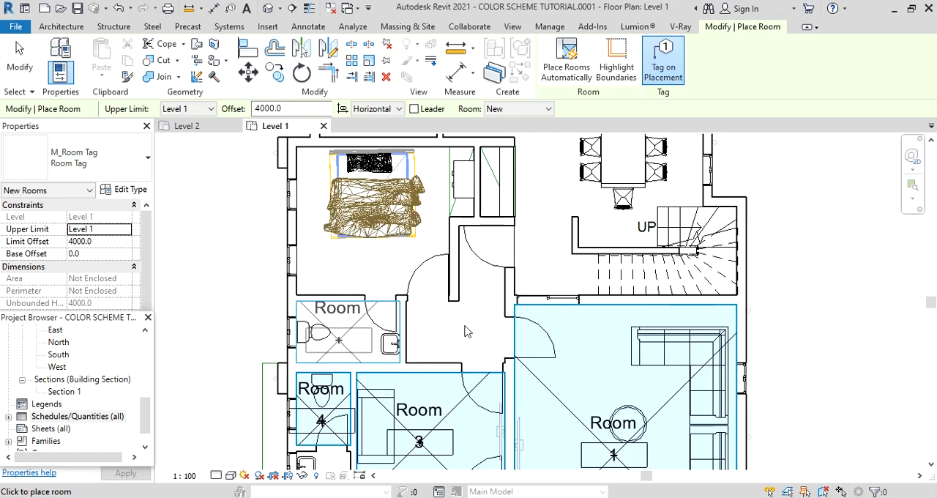
scroll(416, 439, down, 2)
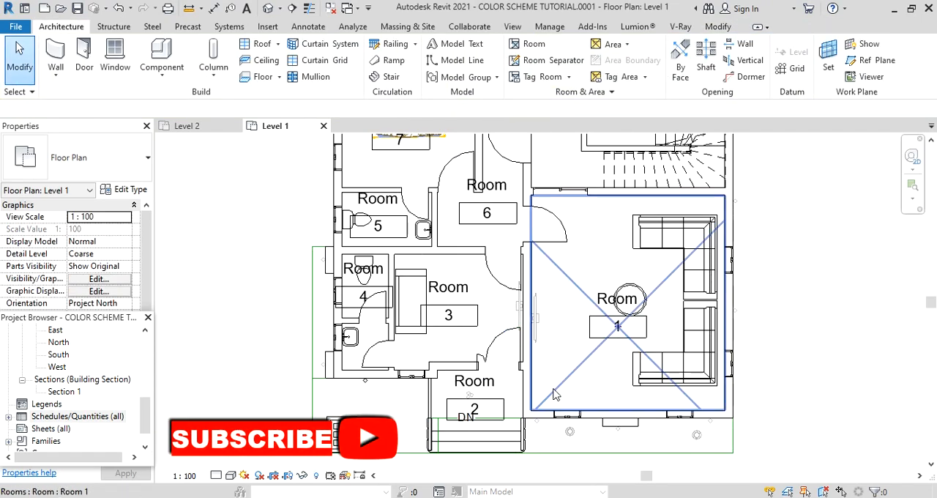
Rename the room with the corner sofas, numbered 1, as Sitting Room in its room tag.
scroll(611, 326, up, 3)
scroll(671, 305, down, 2)
middle_drag(662, 309, 563, 332)
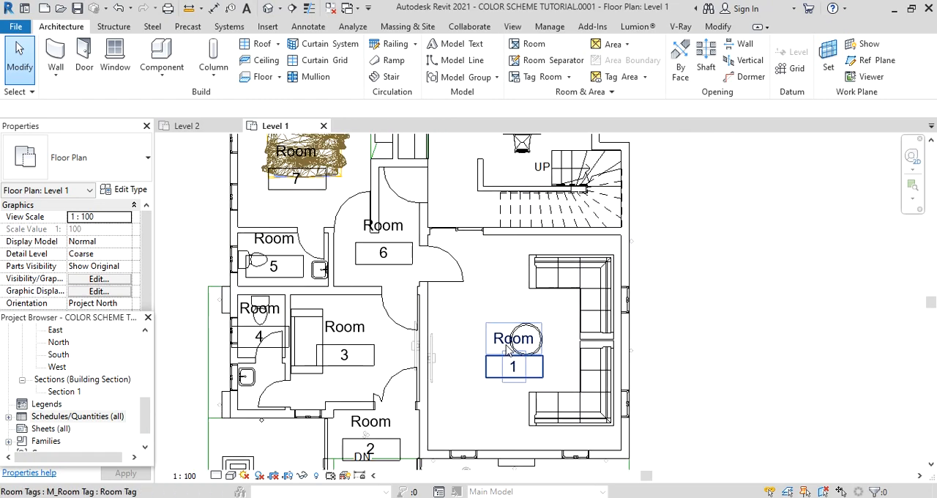
scroll(578, 364, down, 2)
scroll(557, 362, up, 2)
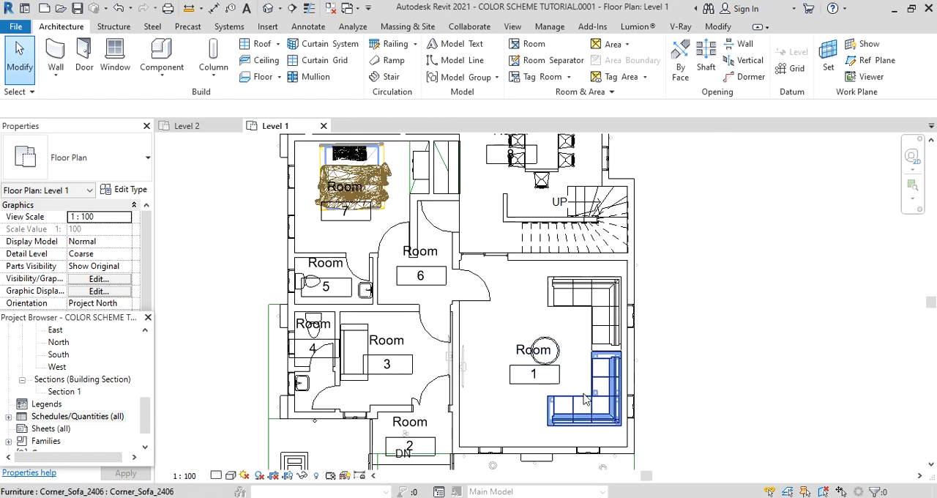
scroll(538, 361, up, 2)
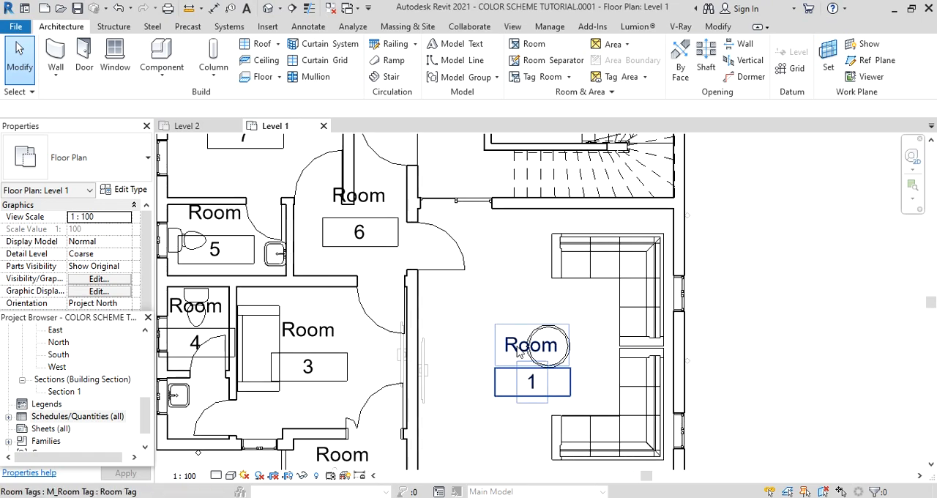
click(521, 354)
click(524, 352)
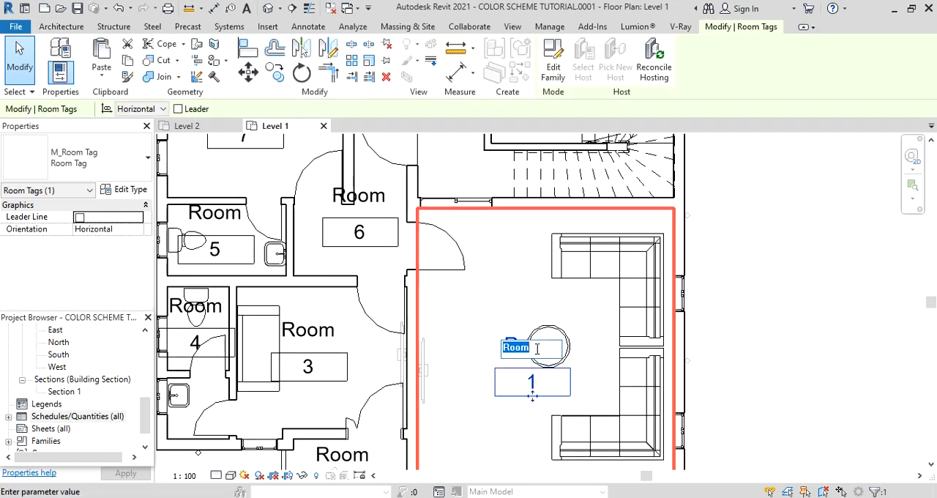
key(Return)
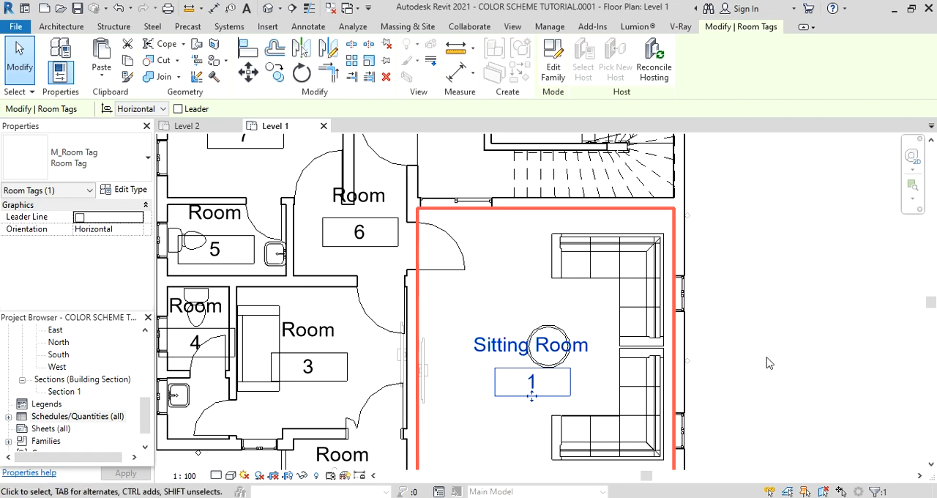
Name room 3 Ante in its room tag and clear the tag selection.
double_click(307, 331)
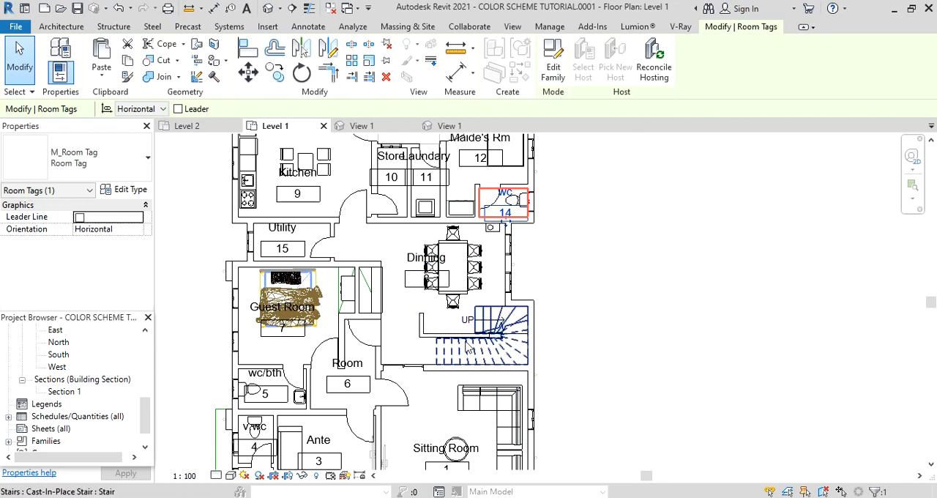
scroll(511, 356, down, 2)
scroll(510, 410, up, 1)
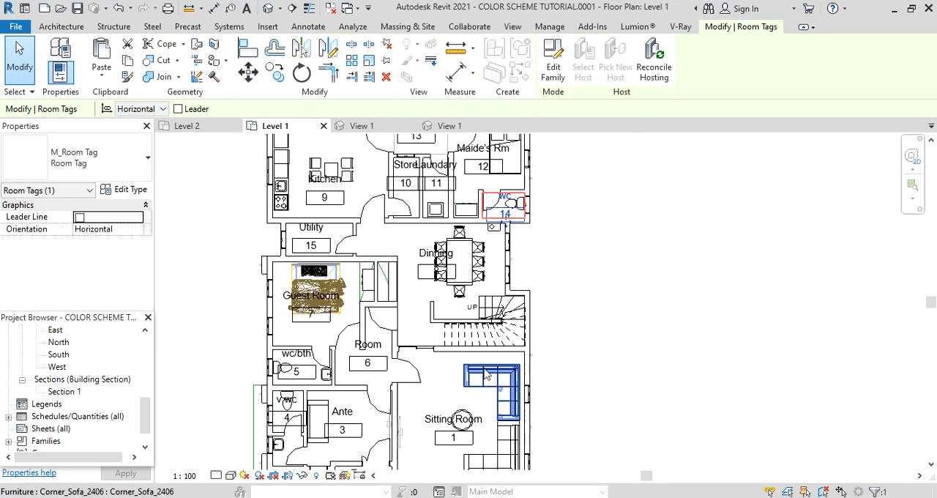
click(591, 256)
scroll(487, 314, up, 1)
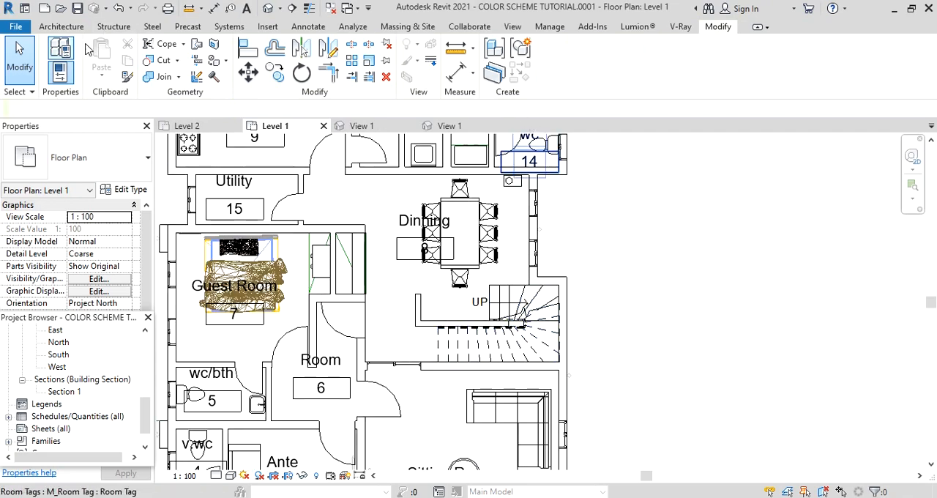
click(61, 27)
click(587, 40)
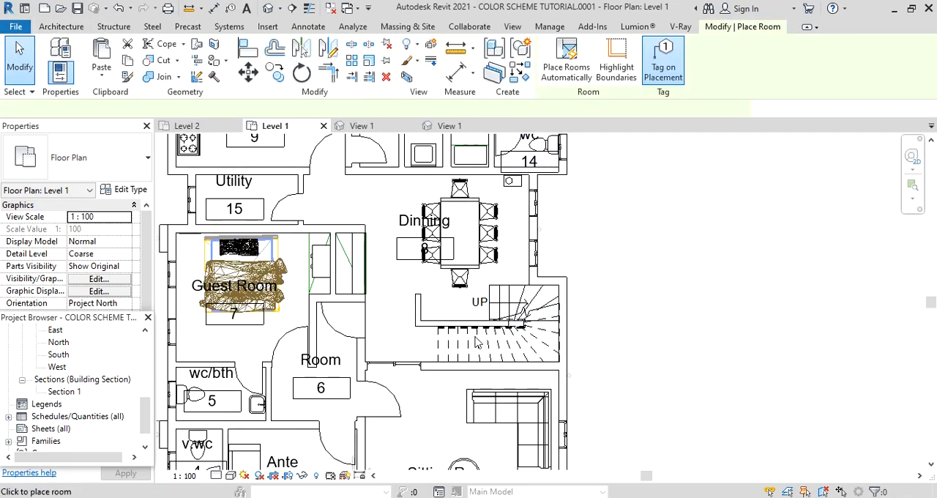
scroll(476, 342, up, 1)
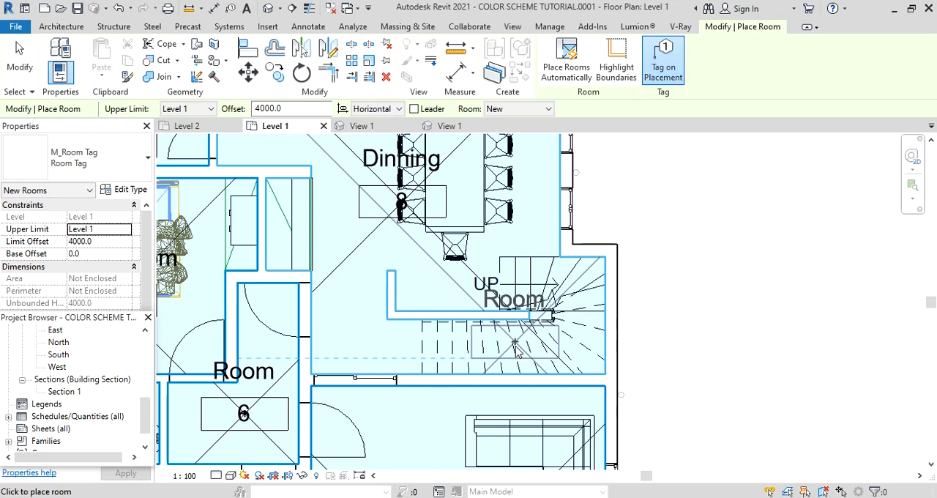
scroll(516, 350, down, 3)
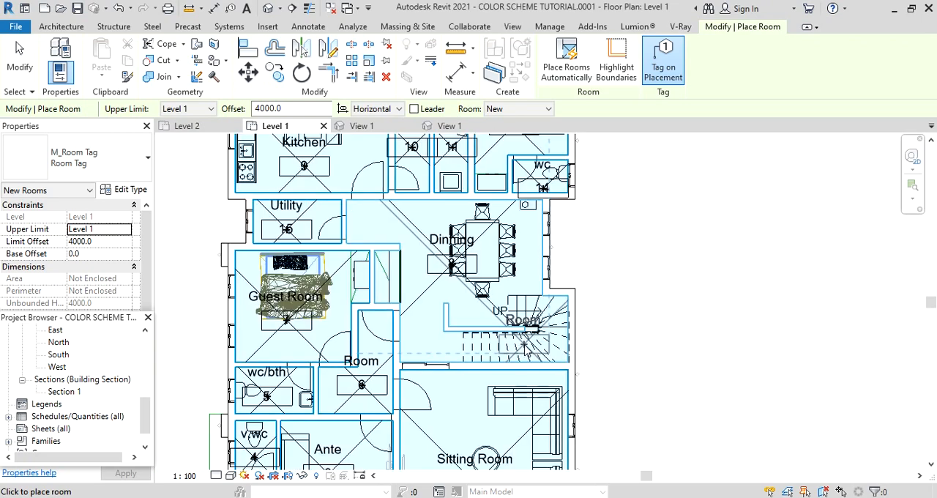
key(Escape)
key(Escape)
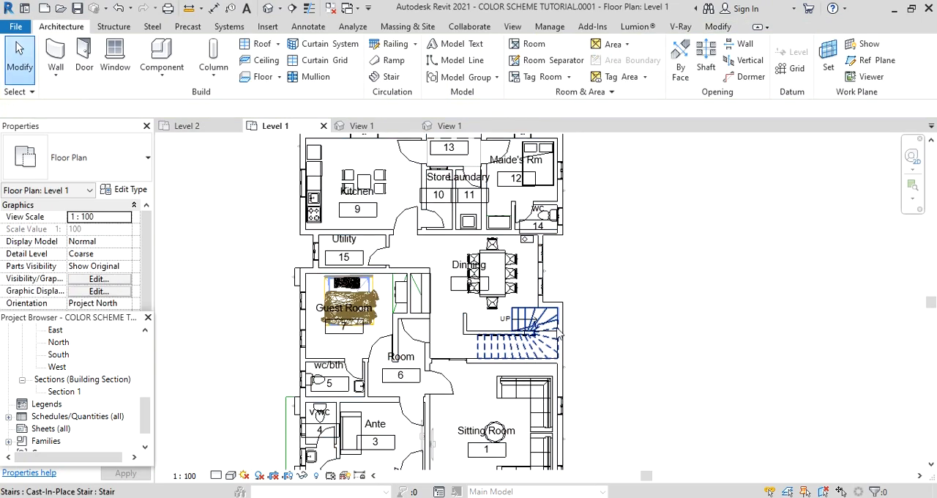
Draw a horizontal room separation line about 1498 mm long from the bookshelf's lower corner to the end of the stair wall.
click(551, 63)
scroll(475, 237, down, 2)
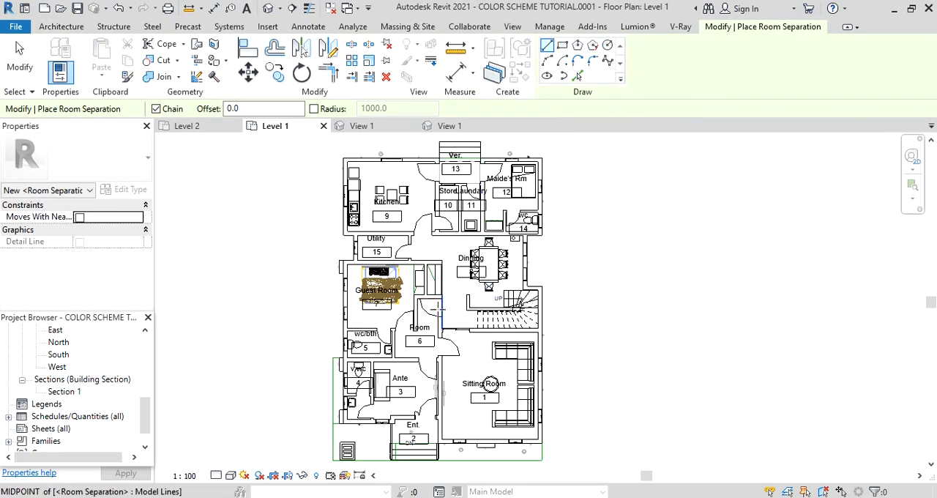
scroll(440, 308, up, 5)
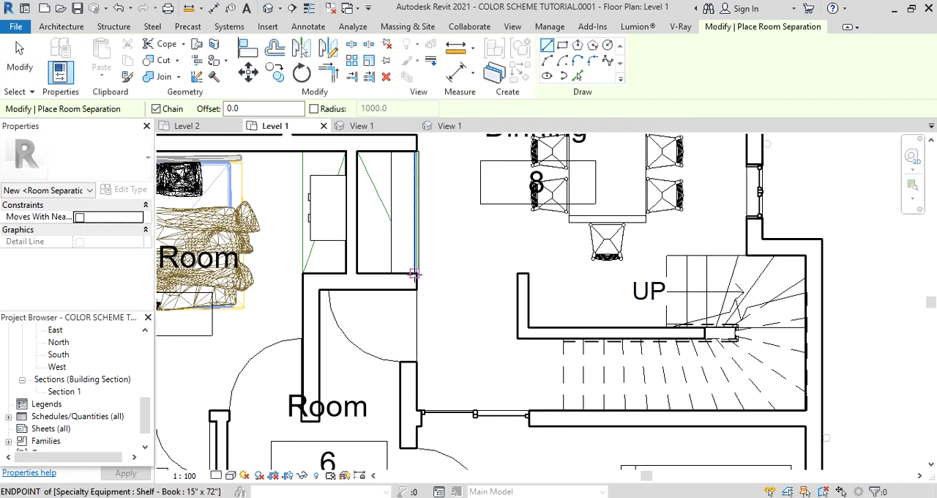
click(416, 272)
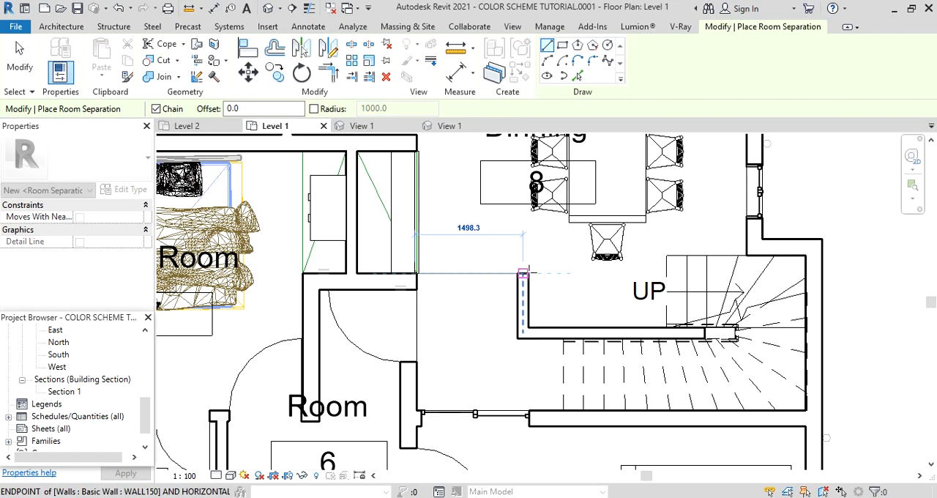
click(519, 273)
key(Escape)
scroll(532, 296, down, 5)
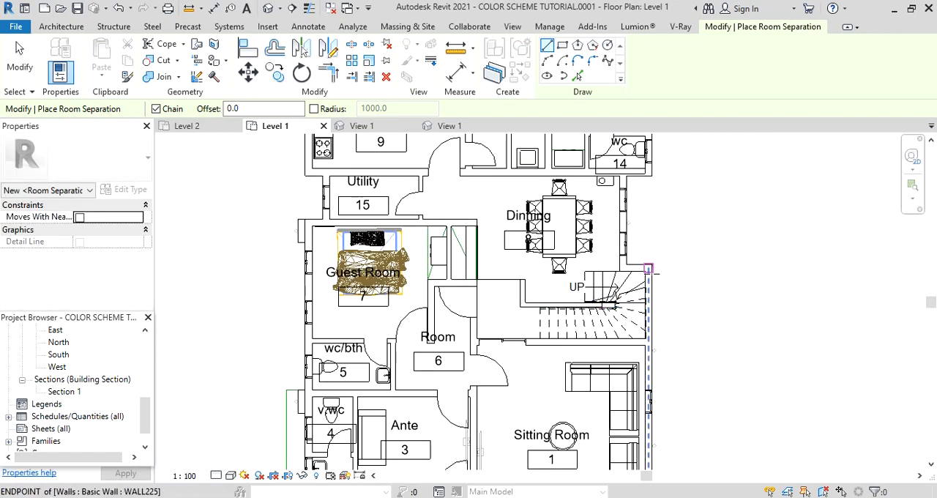
Draw a room separation line across the front edge of the entrance porch between its side walls and finish the command.
scroll(529, 343, down, 2)
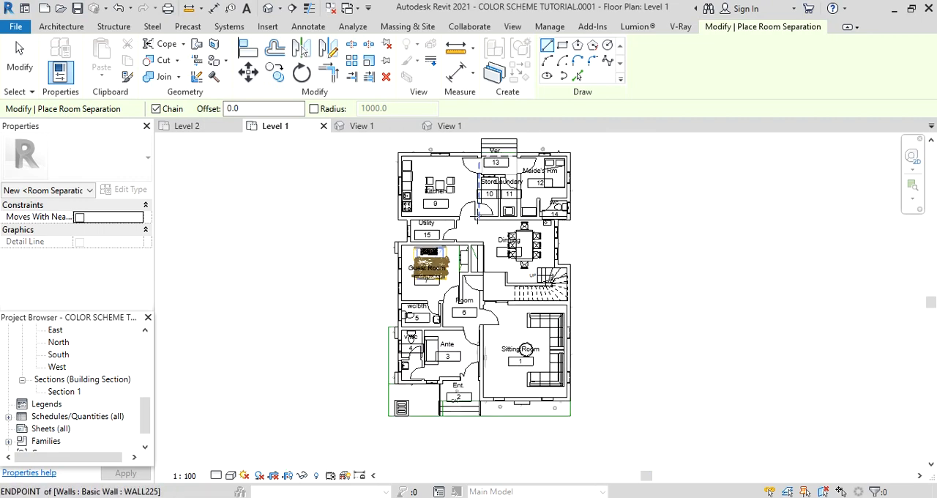
scroll(386, 320, up, 6)
scroll(386, 319, up, 2)
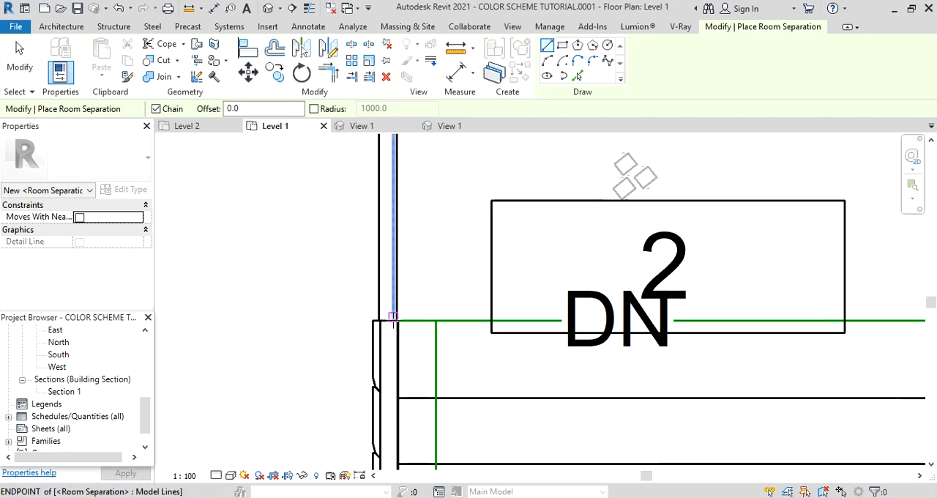
click(392, 316)
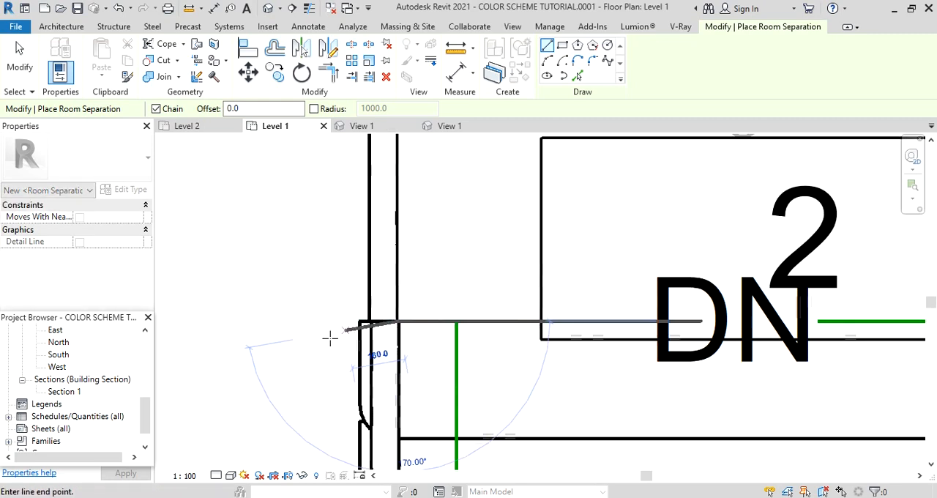
scroll(328, 334, down, 2)
scroll(744, 323, up, 4)
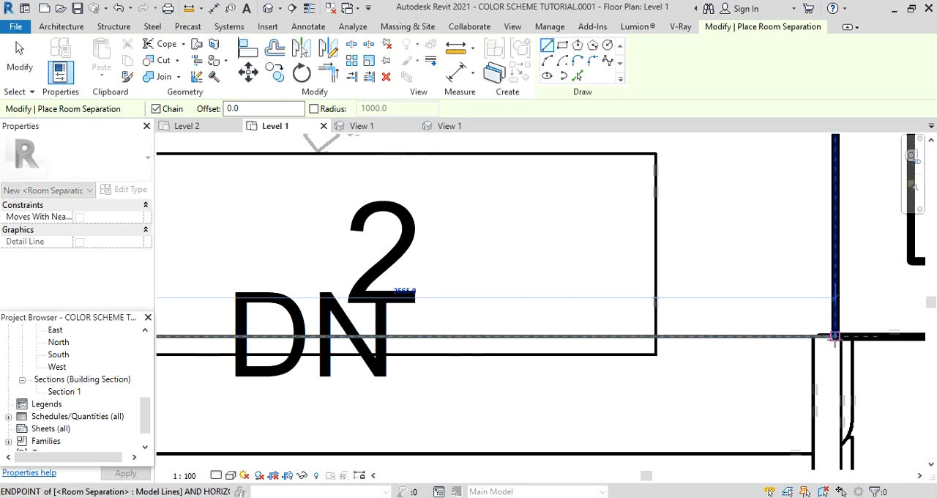
click(835, 336)
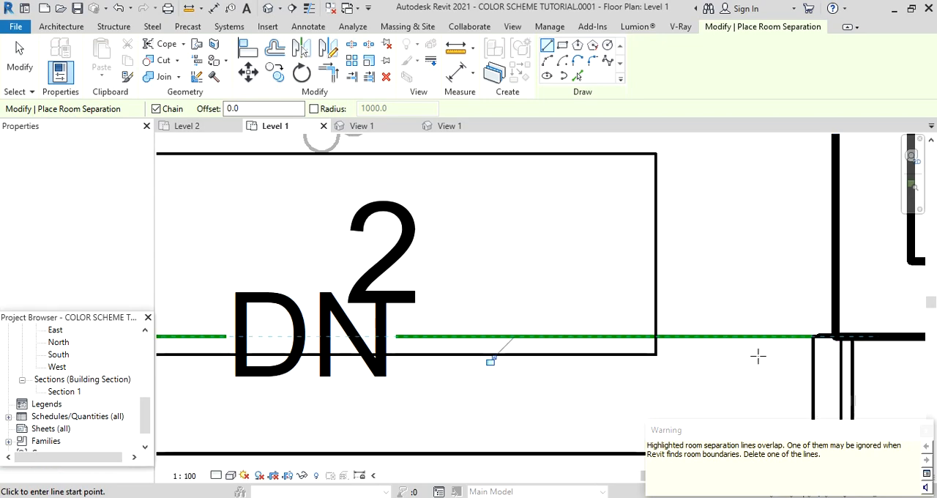
key(Escape)
key(Escape)
scroll(490, 346, down, 5)
scroll(491, 346, down, 1)
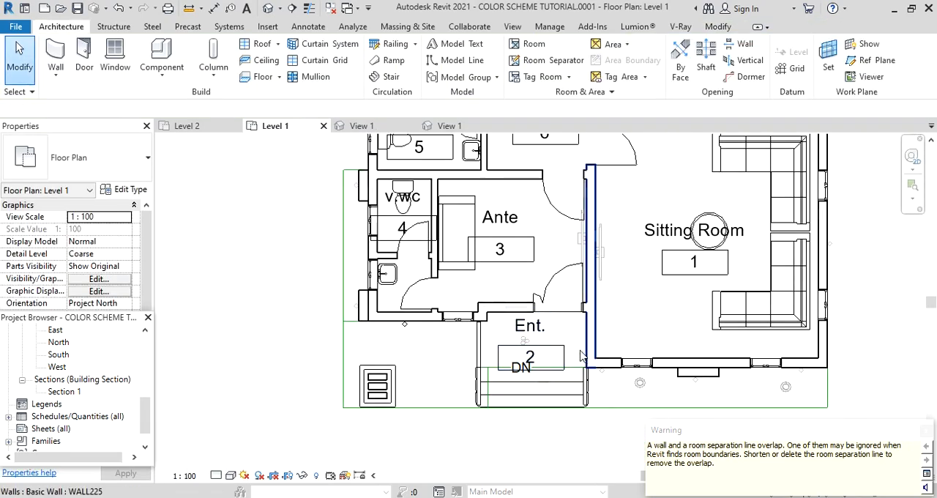
Select the Ent. and Dinning rooms in turn to examine their boundaries at the new separation lines, and clear the selection.
scroll(559, 360, up, 1)
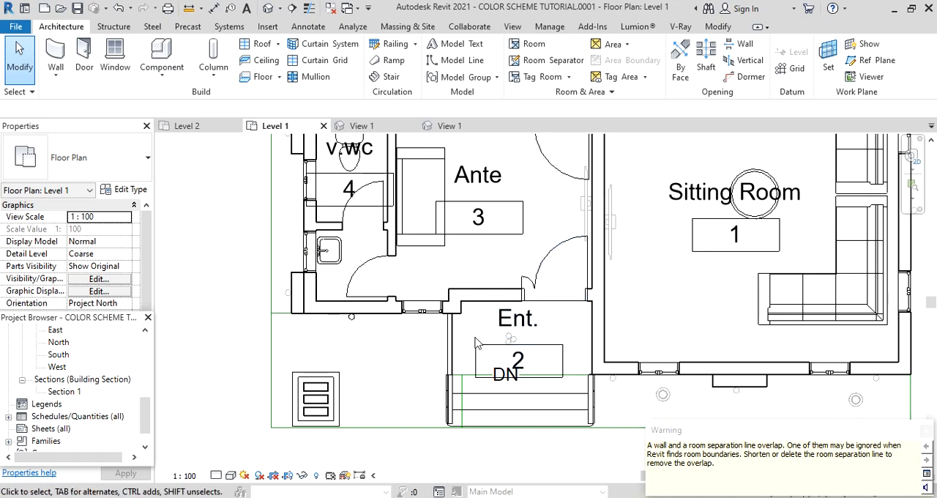
scroll(468, 361, down, 1)
click(498, 354)
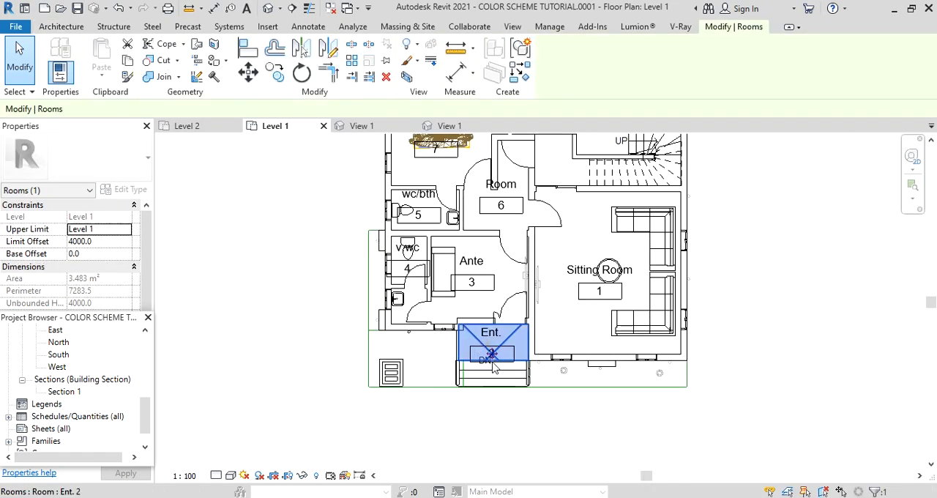
scroll(502, 354, up, 1)
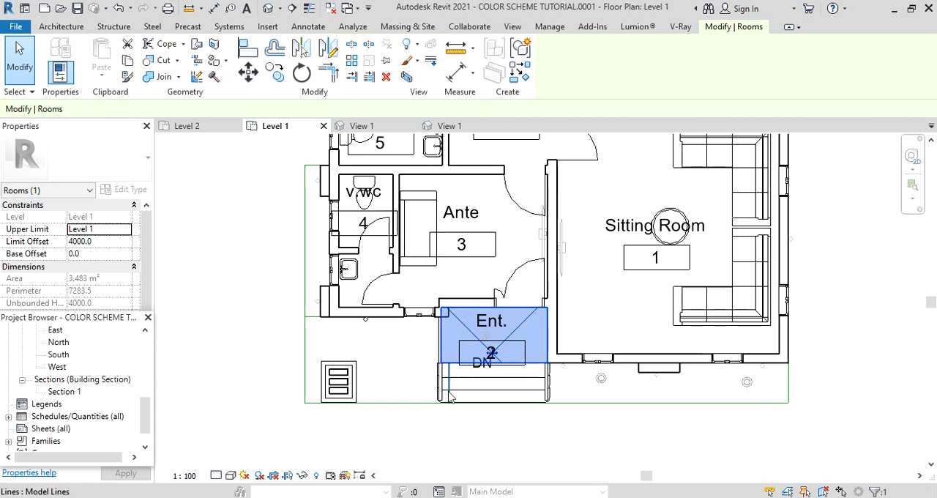
scroll(476, 366, down, 3)
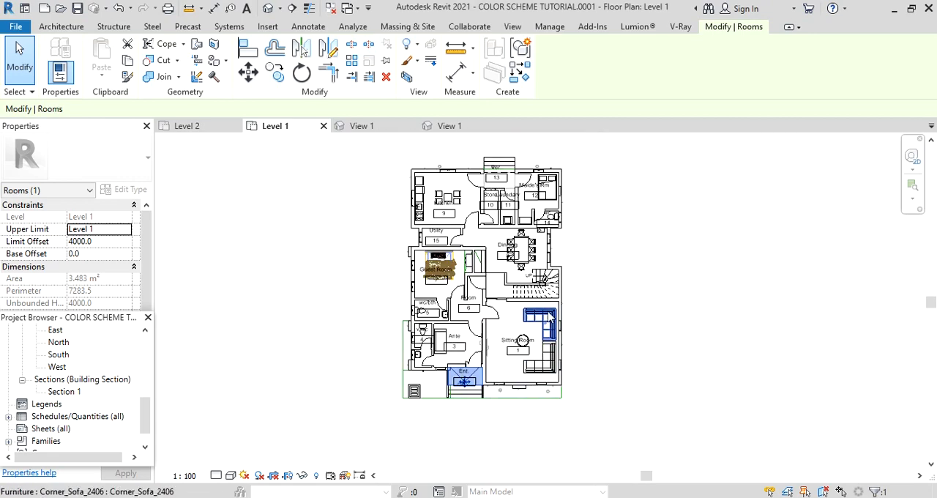
key(Escape)
scroll(531, 293, up, 2)
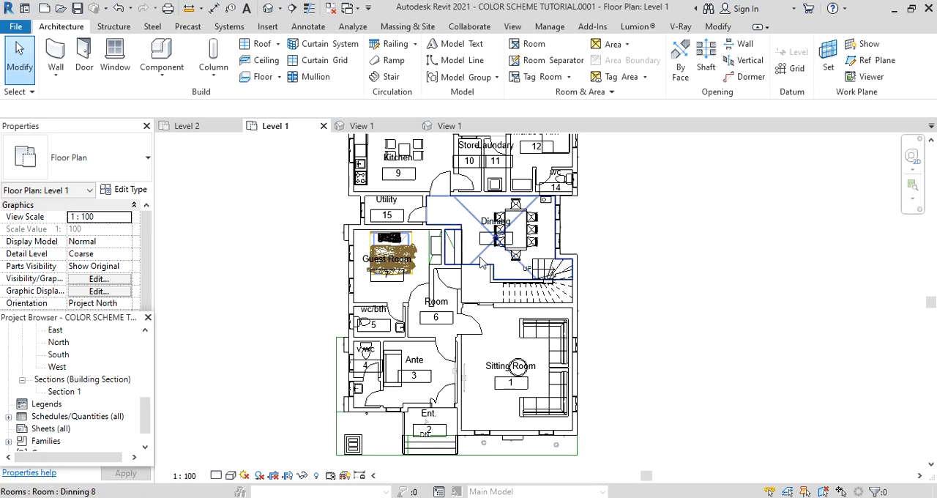
click(483, 256)
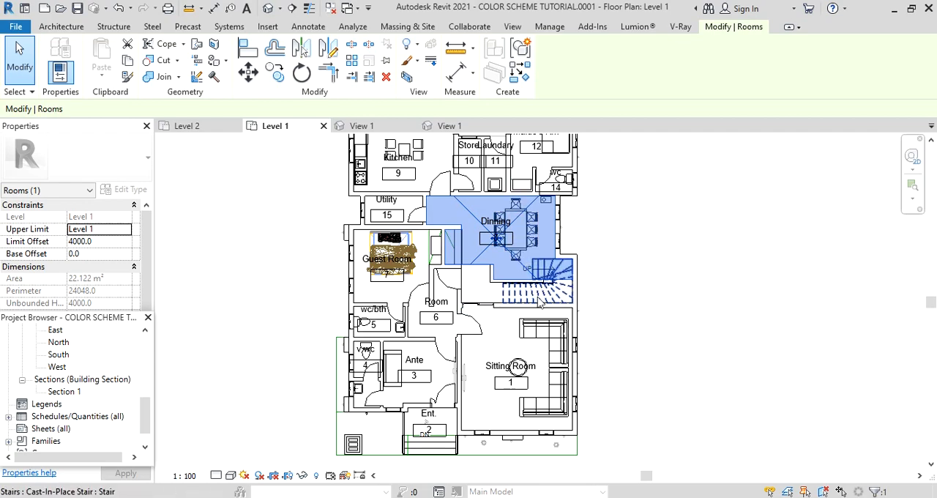
scroll(553, 300, up, 3)
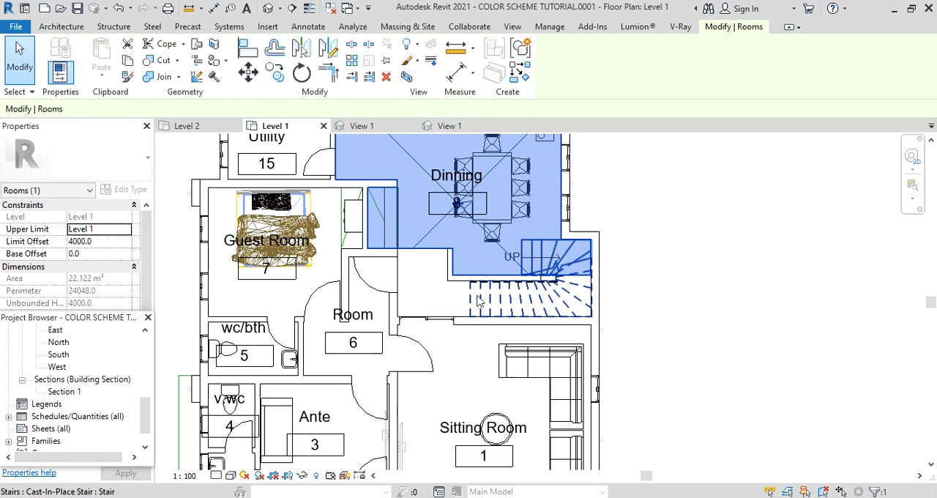
scroll(563, 291, up, 1)
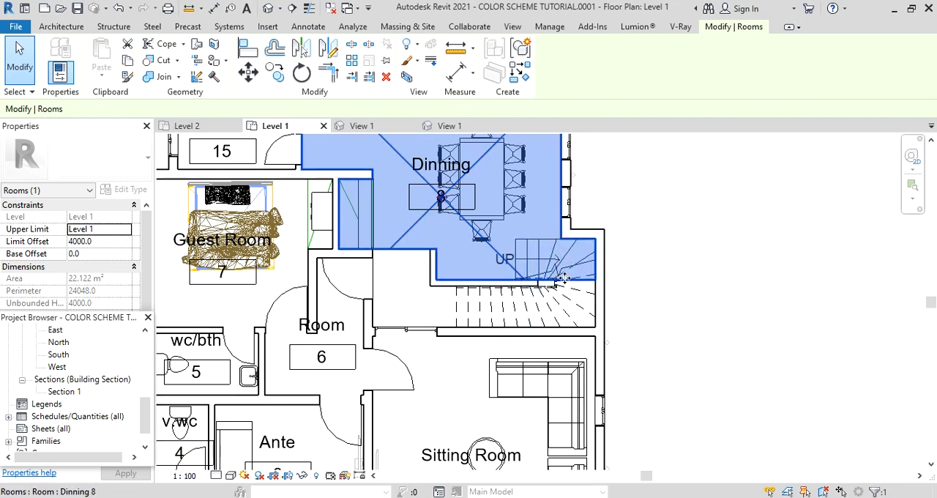
scroll(564, 279, down, 2)
key(Escape)
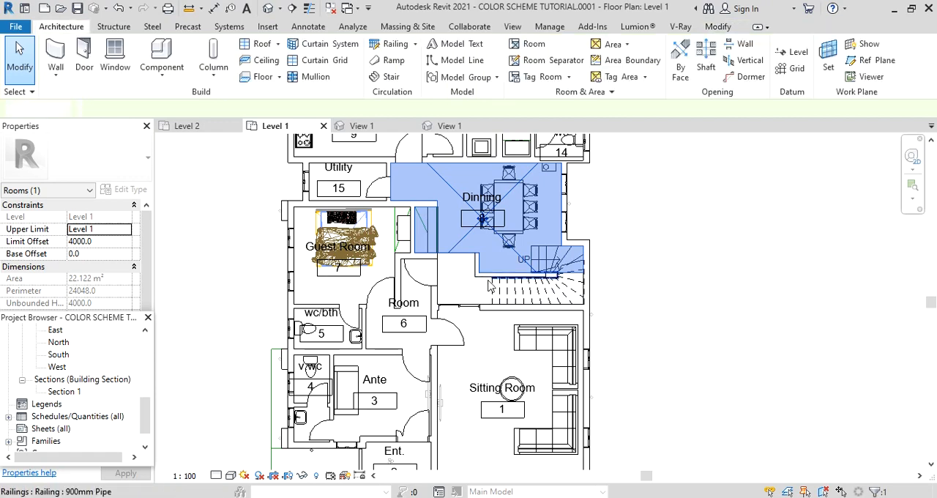
Place a tagged room in the separated stair area below the Dinning room and end room placement.
click(535, 45)
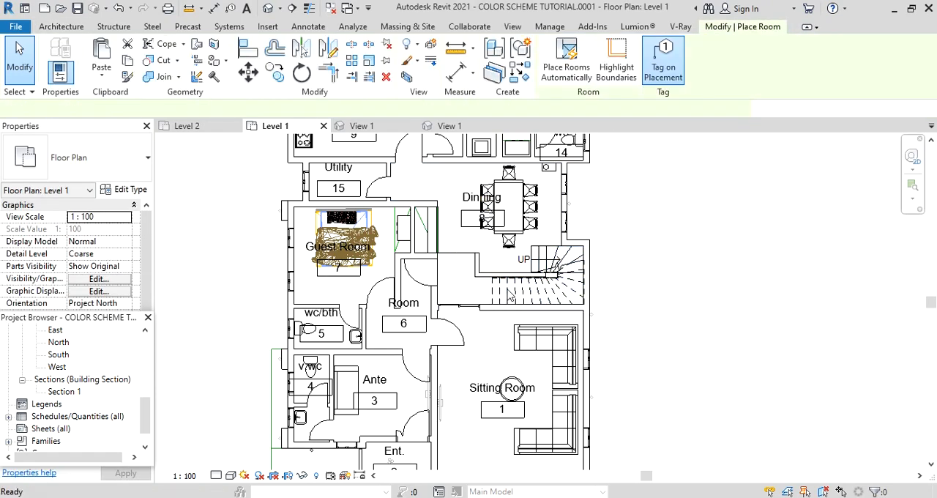
scroll(505, 293, up, 3)
click(422, 291)
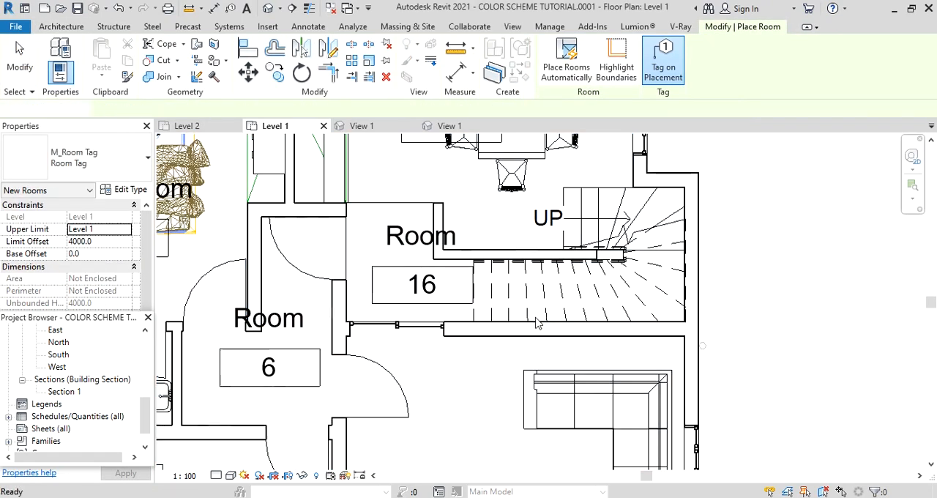
key(Escape)
key(Escape)
Name the new room beside the stairs Stair in its room tag.
double_click(404, 242)
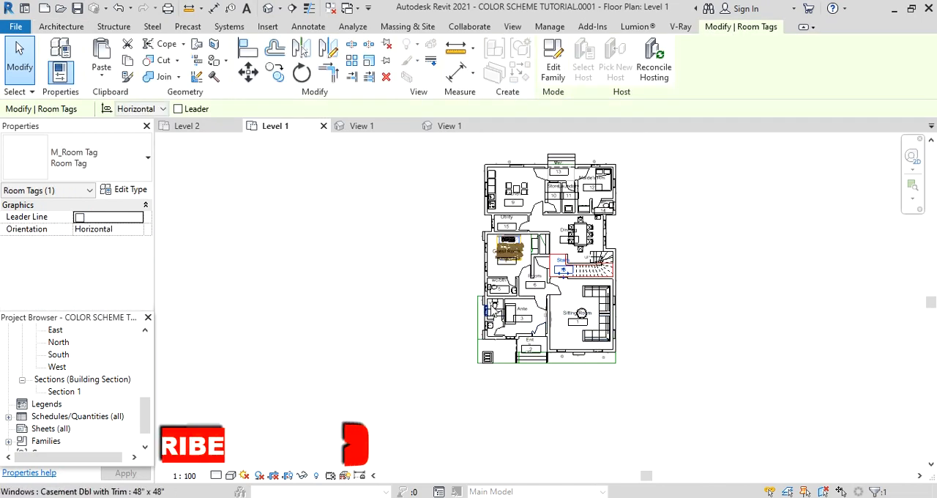
scroll(511, 319, up, 2)
scroll(342, 325, up, 1)
scroll(339, 324, down, 4)
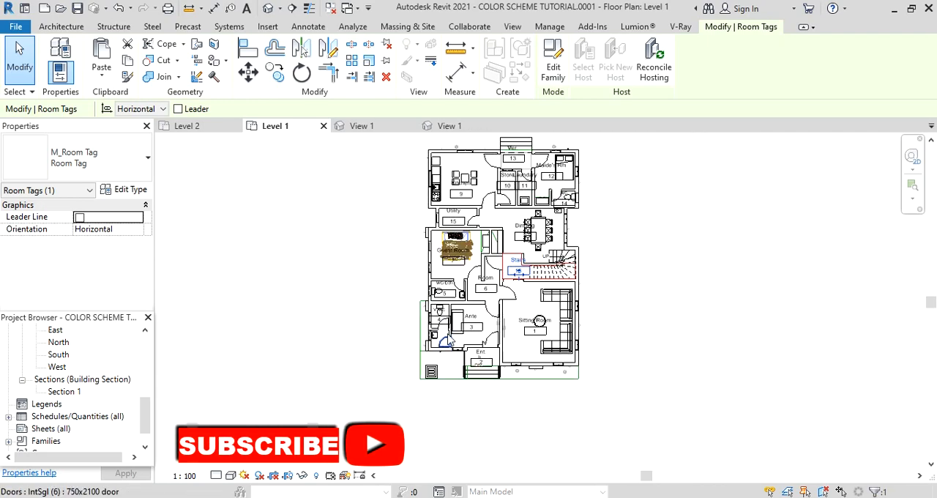
scroll(473, 326, up, 1)
scroll(475, 330, down, 2)
scroll(542, 341, up, 2)
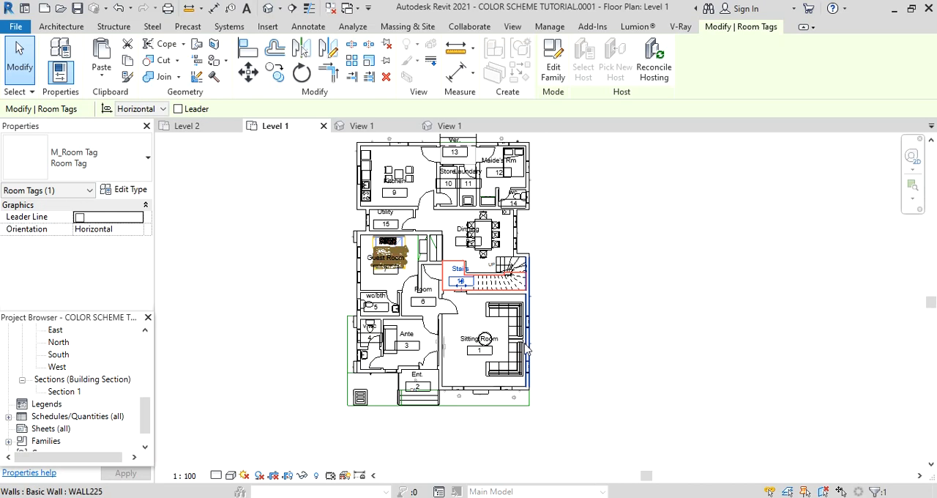
scroll(380, 352, up, 1)
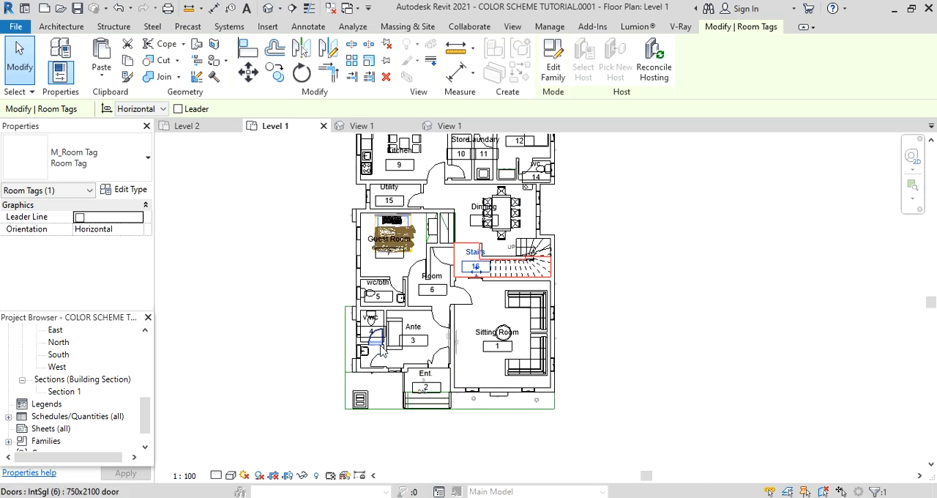
scroll(384, 418, down, 1)
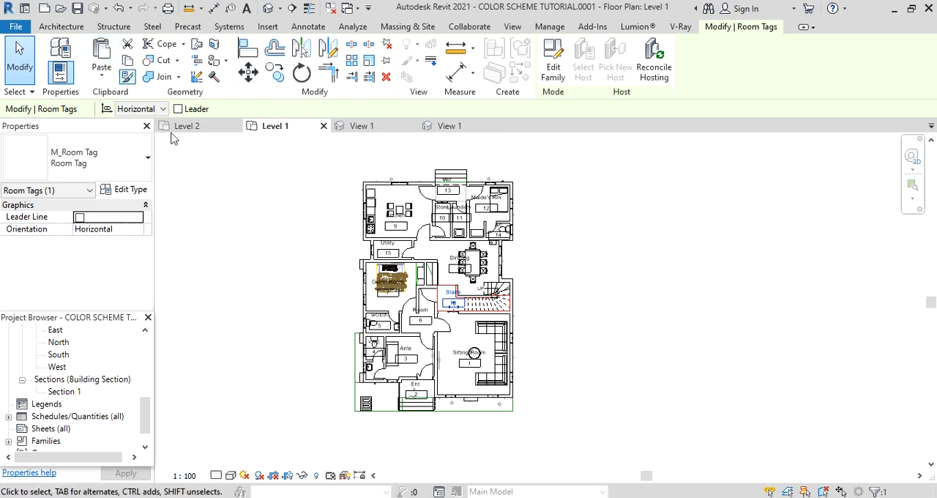
Highlight the room-bounding elements during room placement, examine the unassigned washbasin area below v.wc, and end room placement.
click(60, 26)
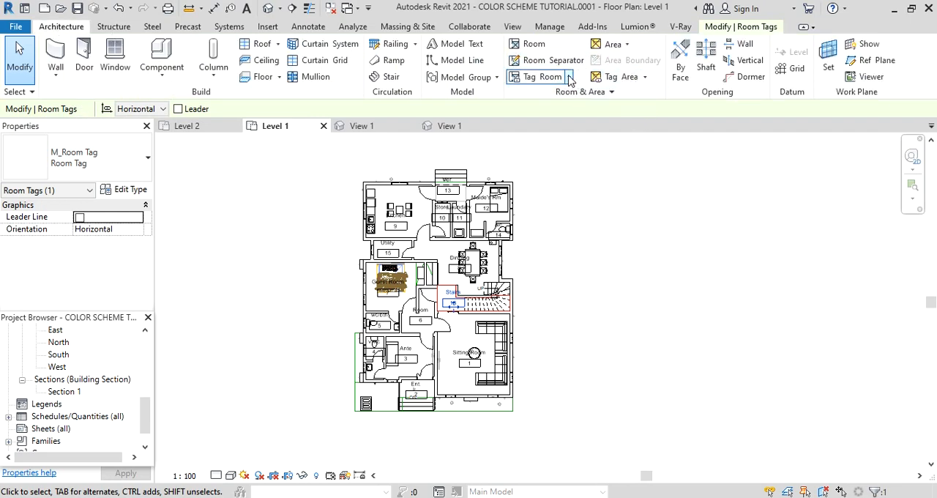
click(529, 45)
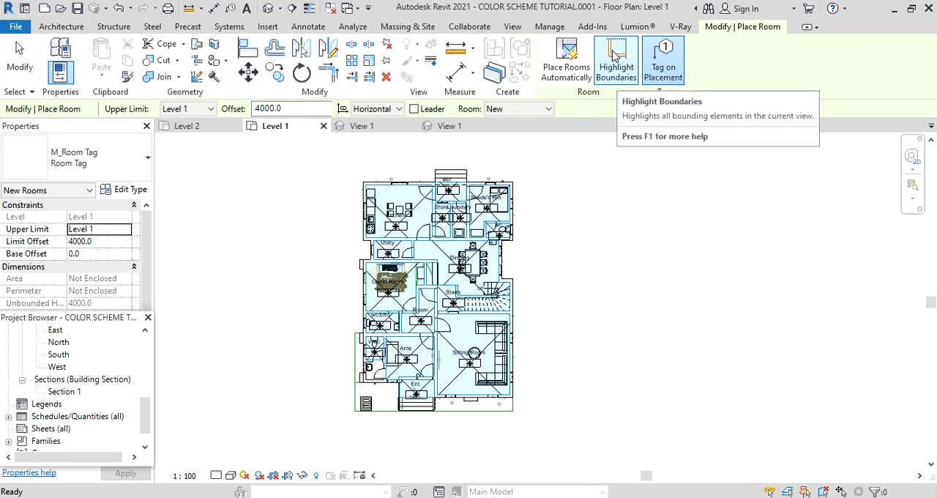
click(614, 57)
scroll(439, 377, up, 3)
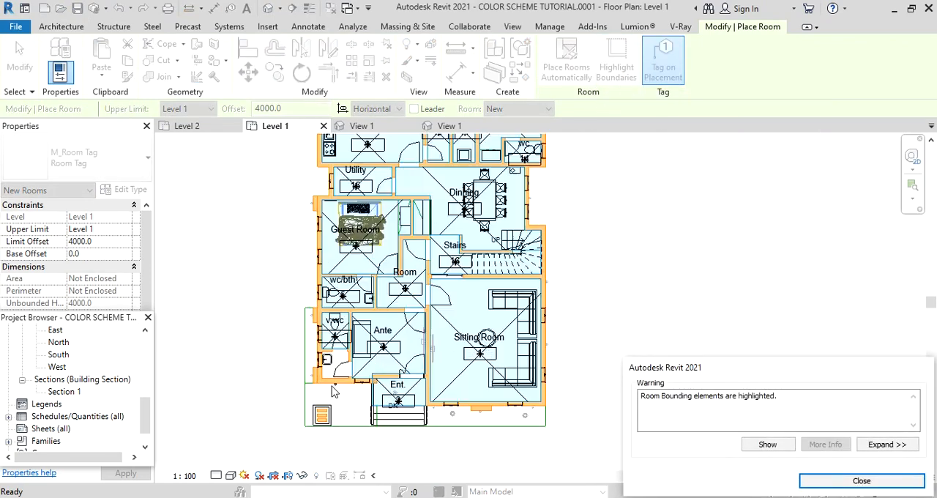
scroll(332, 392, up, 4)
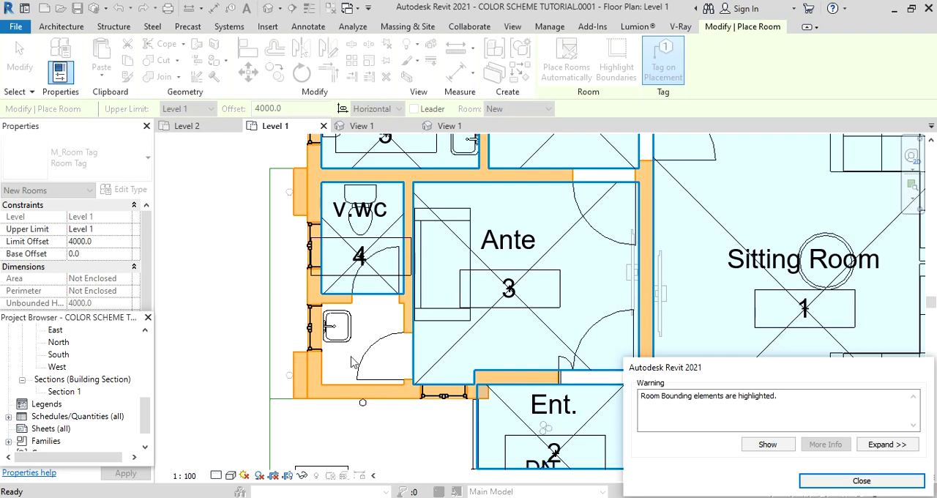
scroll(349, 373, down, 3)
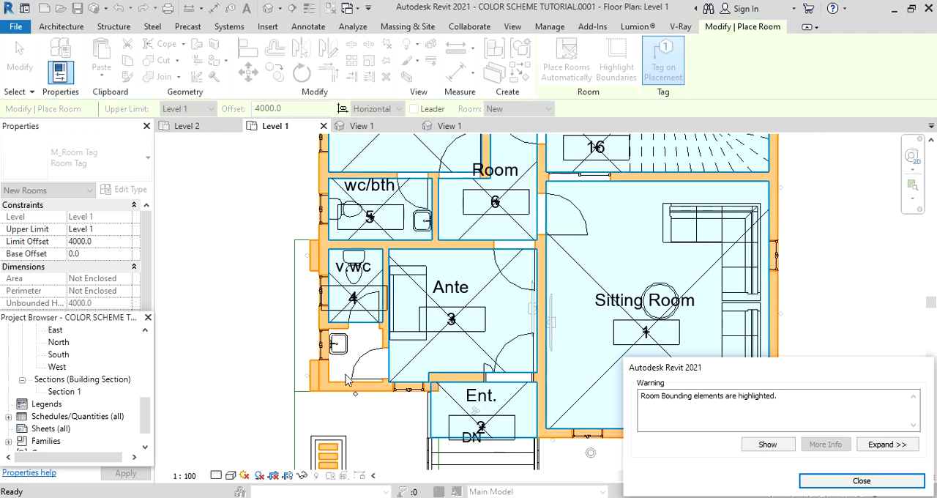
scroll(360, 360, up, 2)
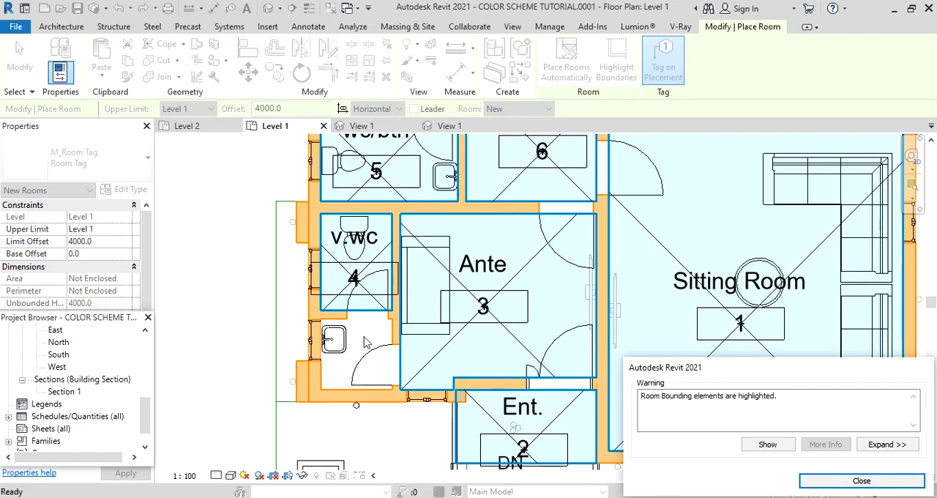
scroll(366, 342, up, 1)
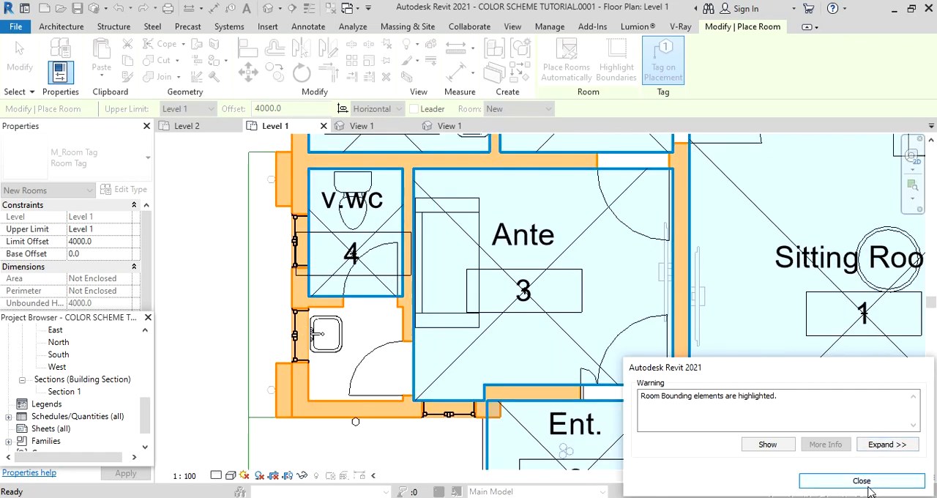
click(817, 482)
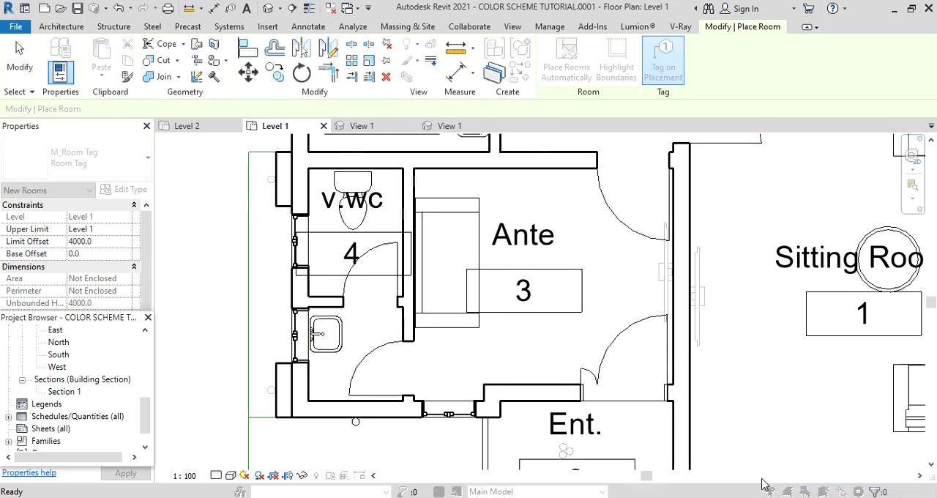
key(Escape)
key(Escape)
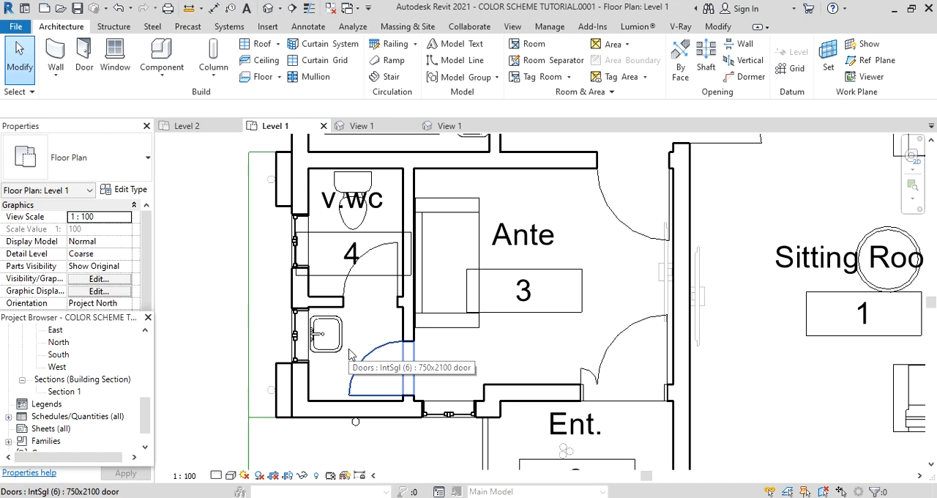
Turn off Room Bounding for the wall between v.wc and the washbasin area, and check the v.wc room's extent.
click(331, 311)
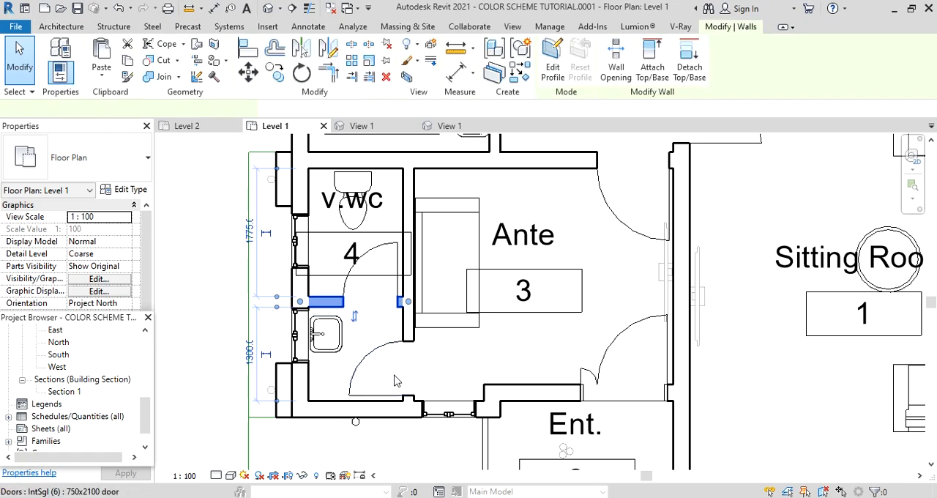
scroll(51, 288, down, 2)
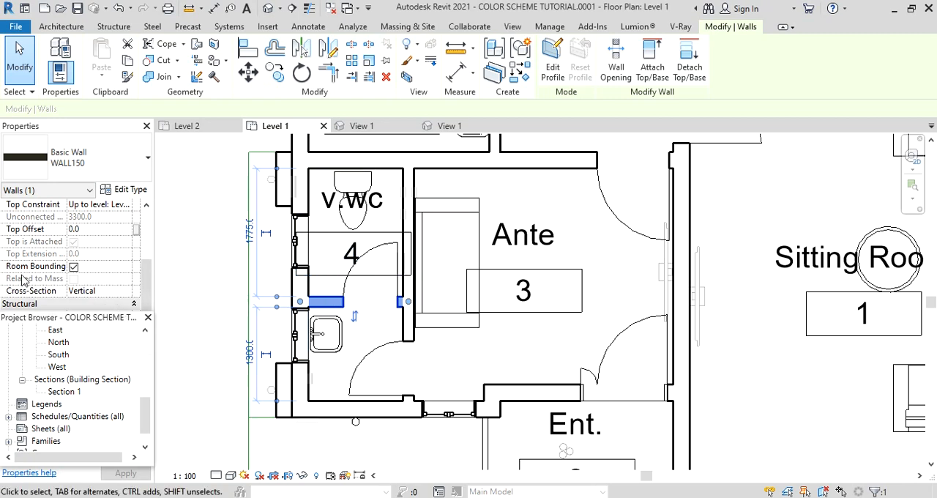
click(73, 268)
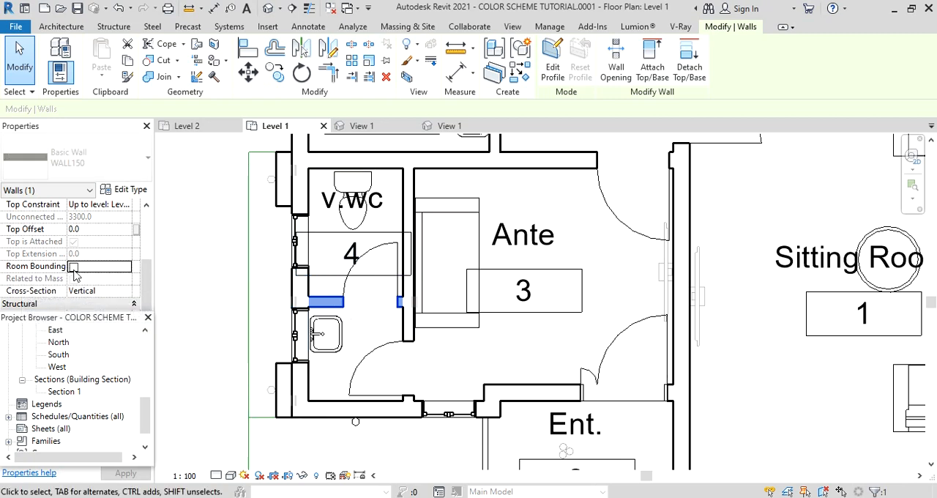
click(202, 314)
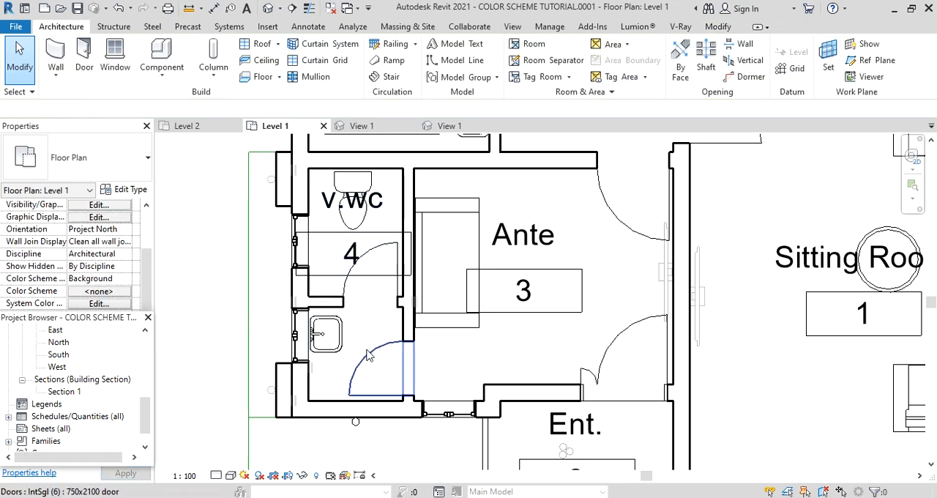
click(330, 287)
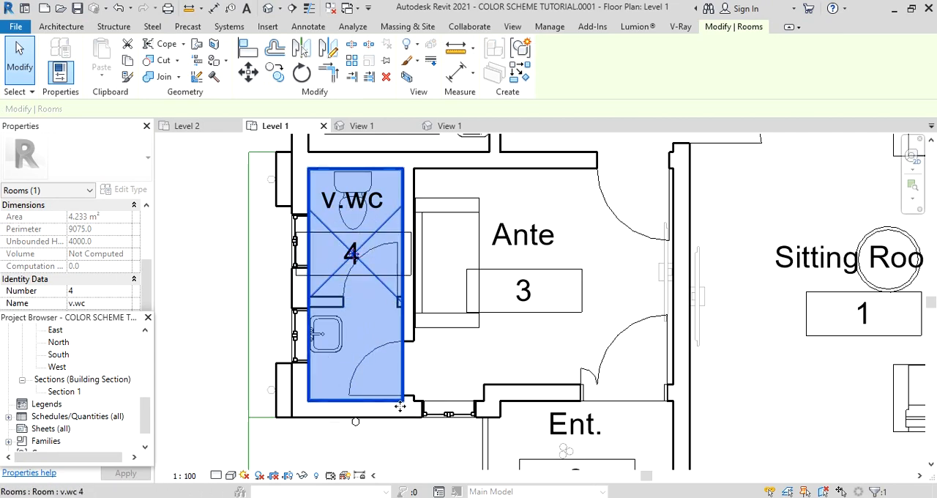
scroll(403, 395, down, 4)
key(Escape)
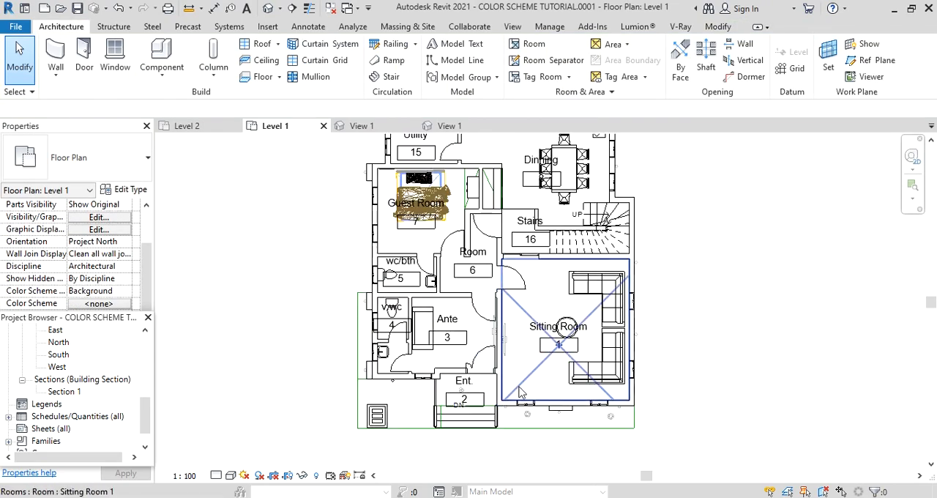
Select the Sitting Room's tag and open its M_Room Tag family for editing.
scroll(514, 396, down, 2)
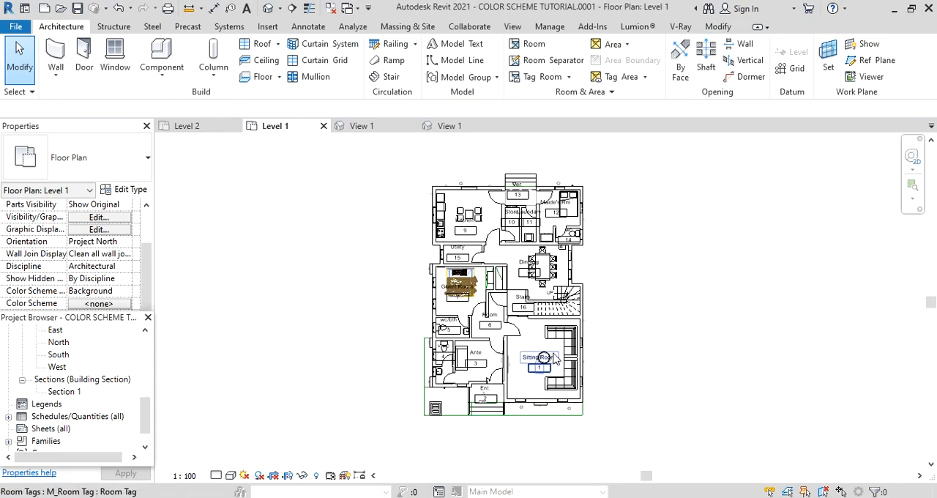
scroll(554, 357, up, 4)
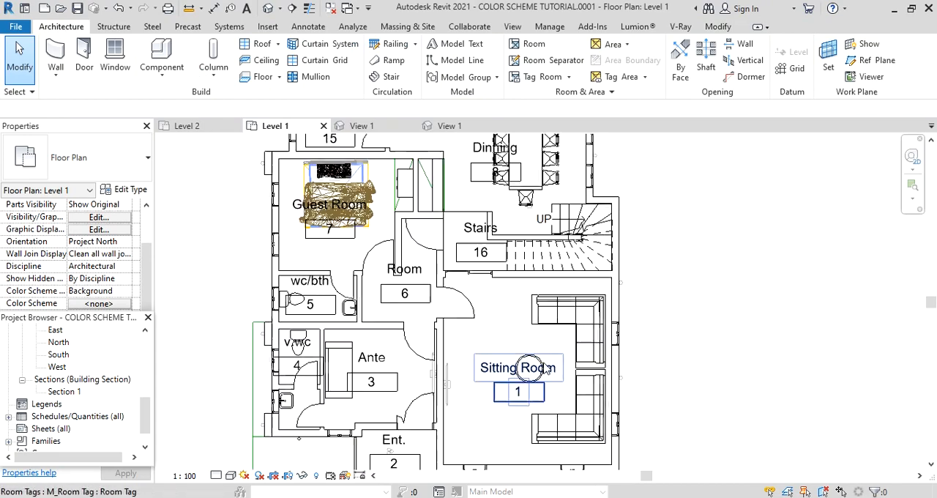
scroll(547, 368, down, 2)
scroll(531, 381, up, 5)
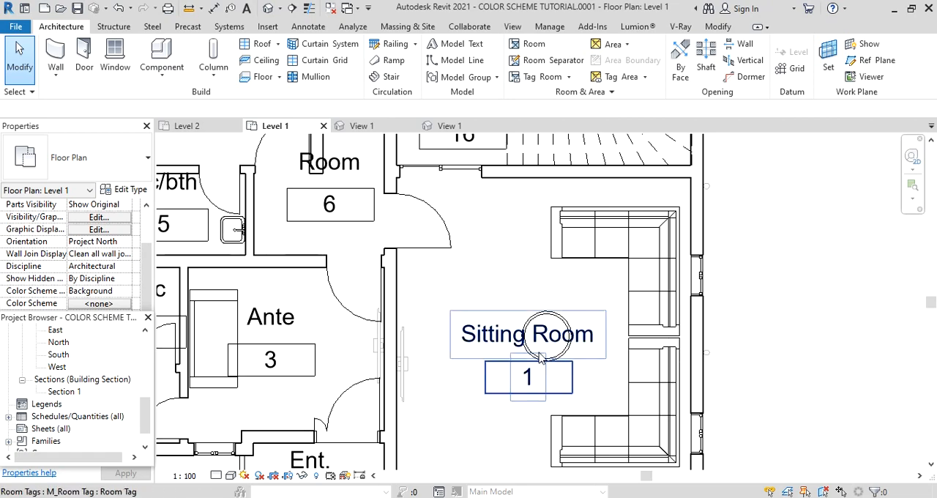
click(604, 345)
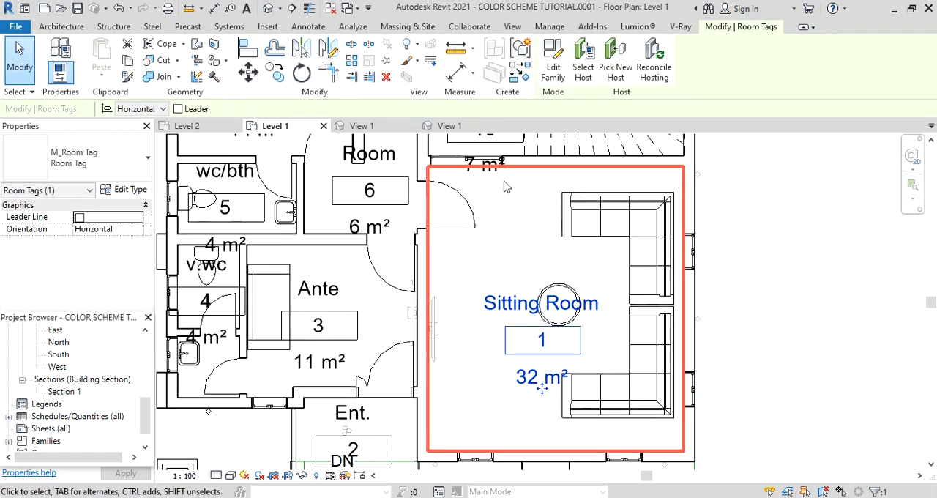
click(554, 63)
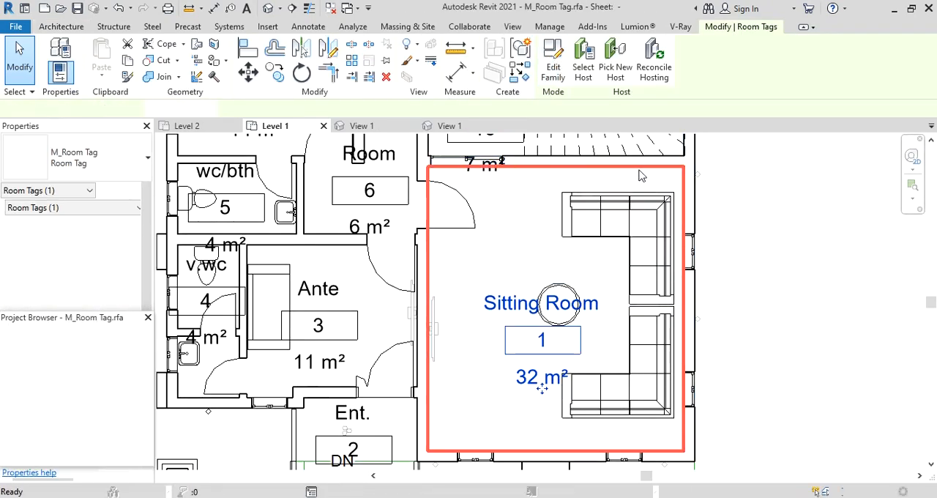
Set the text size of the Room name label's 3mm type to 2 mm.
click(564, 241)
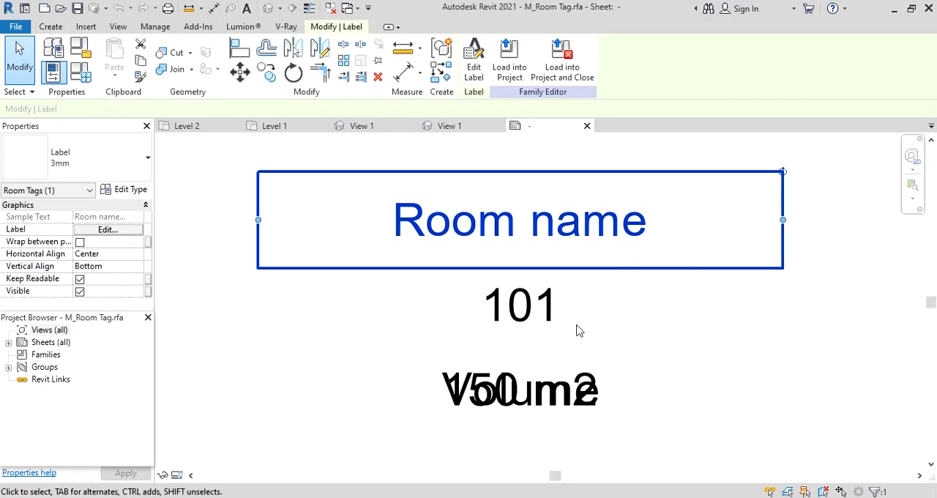
click(124, 191)
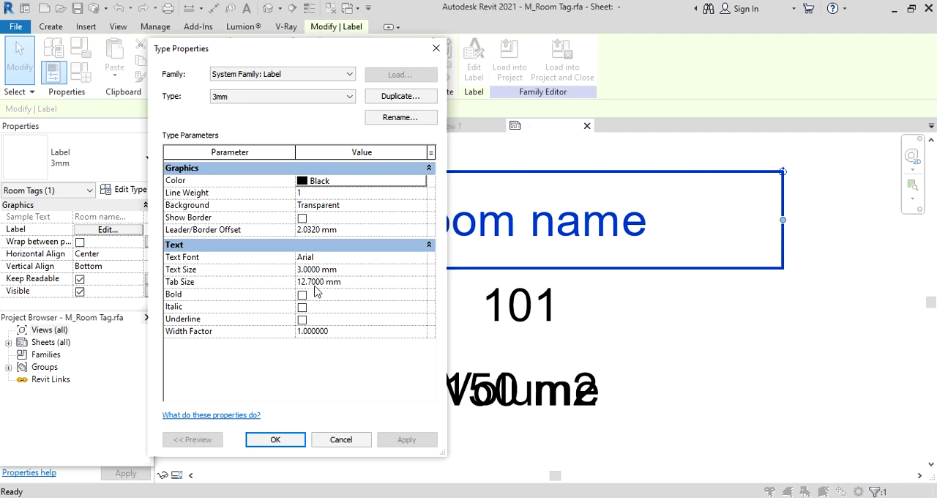
key(BackSpace)
text(2)
click(408, 442)
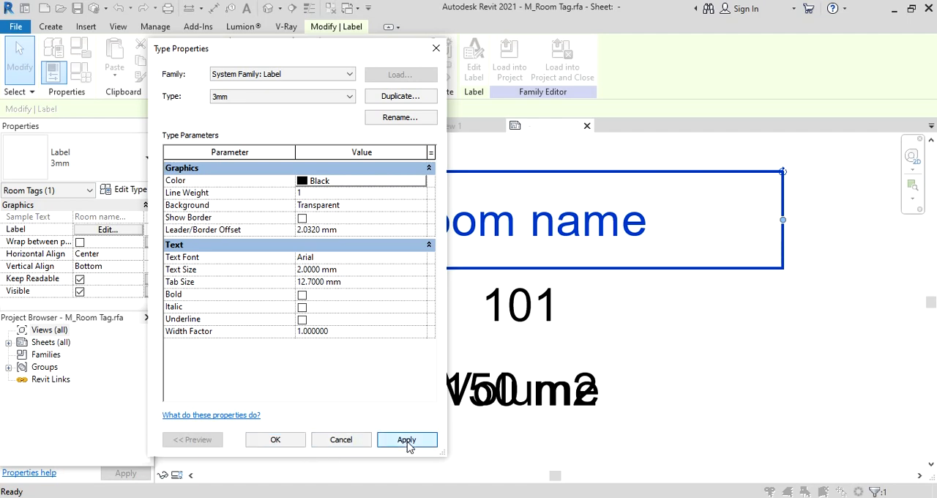
click(275, 442)
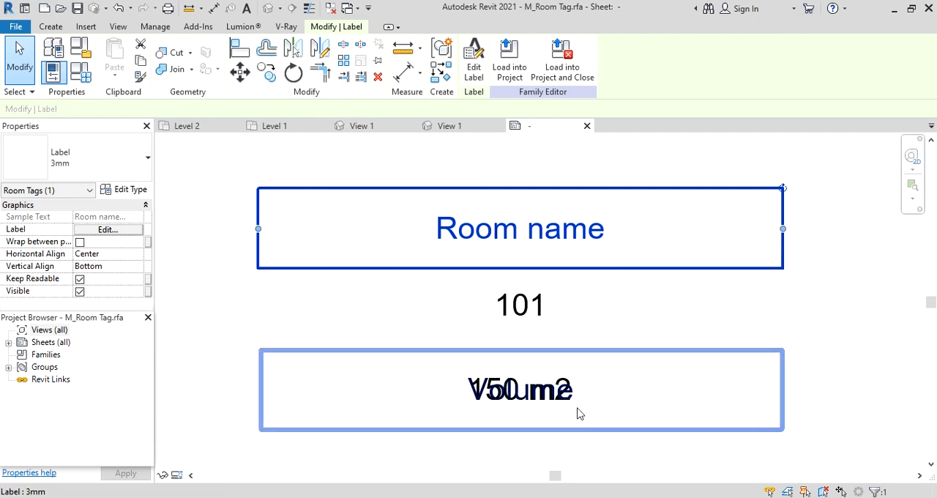
Move the Room name label down so it sits close above the 101 room number label.
key(Down)
key(Down)
key(Down)
key(Down)
key(Down)
key(Down)
key(Down)
key(Down)
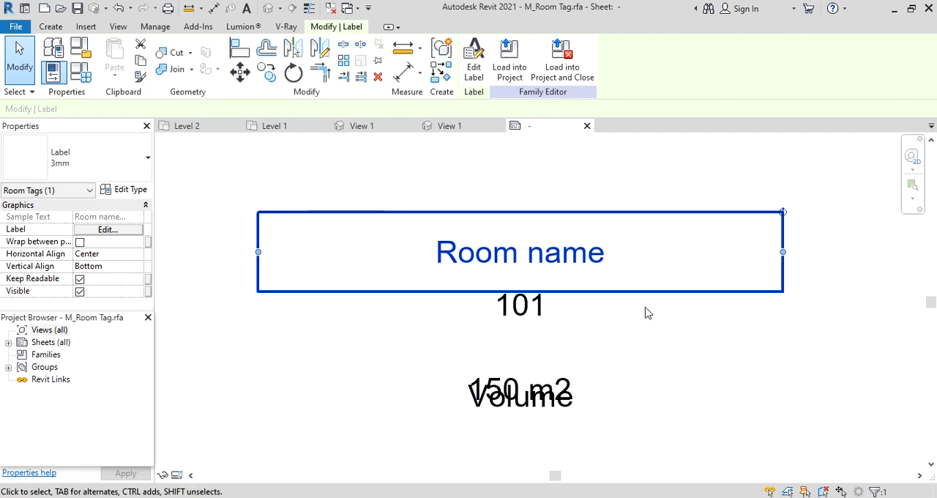
key(Down)
key(Down)
Move the 150 m2 area label up to overlap the Volume label just beneath the room number.
click(618, 388)
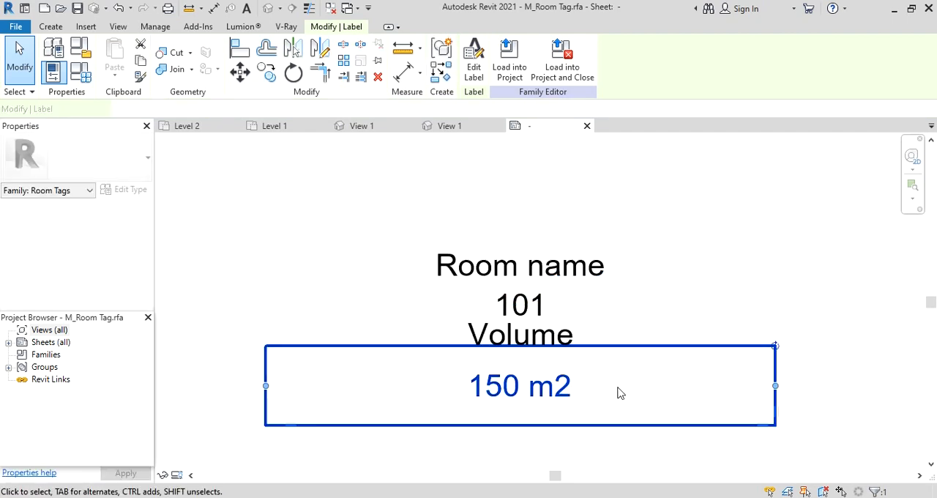
key(Up)
key(Up)
key(Up)
key(Up)
key(Up)
key(Up)
key(Up)
key(Up)
key(Up)
key(Up)
key(Up)
key(Up)
key(Up)
key(Up)
key(Up)
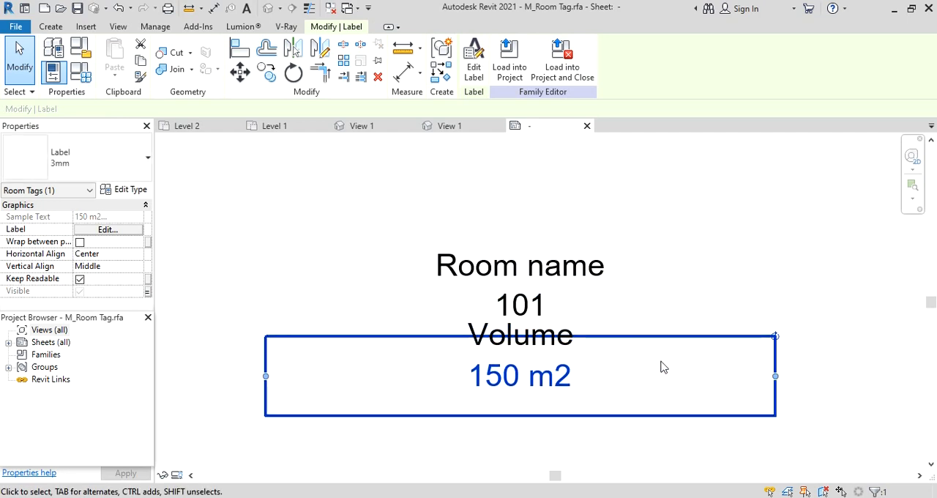
Load the edited room tag family into the COLOR SCHEME TUTORIAL.0001.rte project.
click(508, 58)
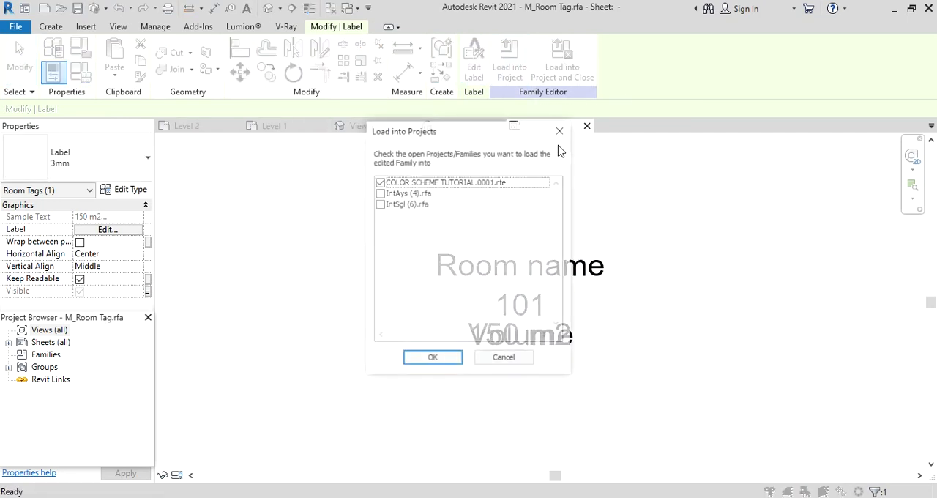
click(434, 358)
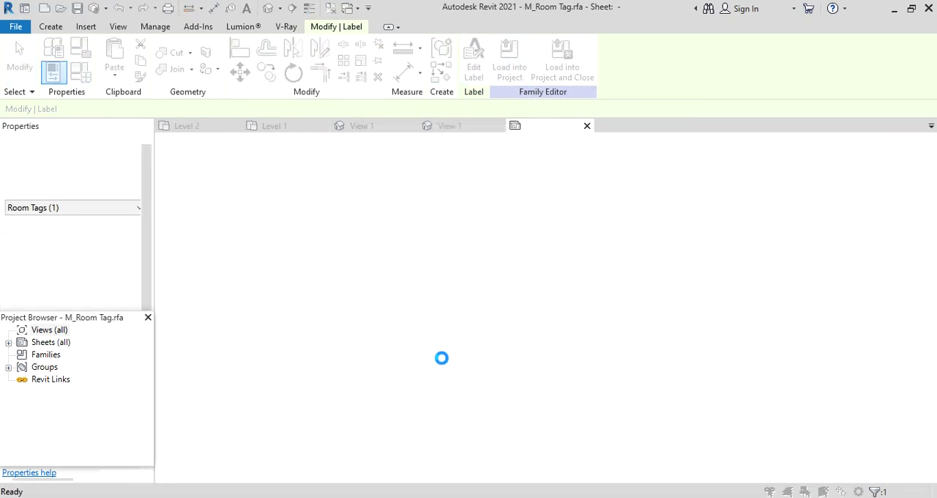
click(437, 217)
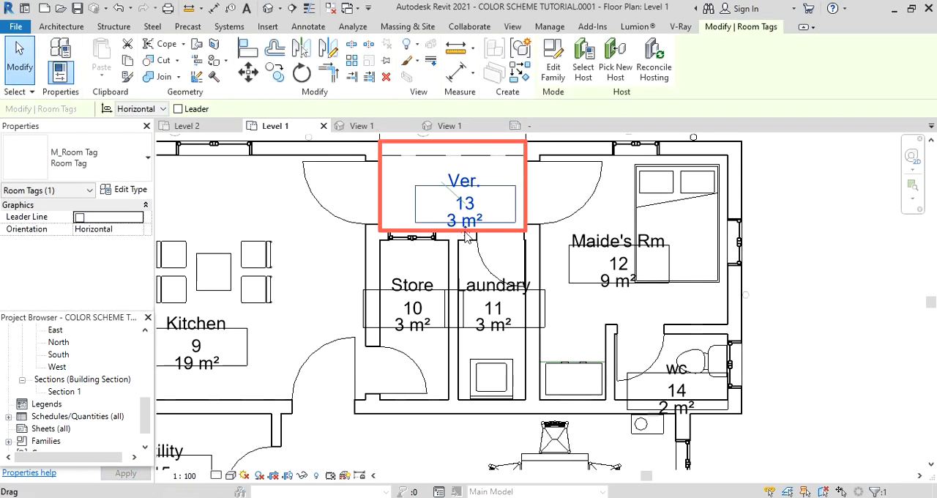
Reposition the Ver. room tag within its room between the Kitchen and the Maide's Rm.
drag(450, 217, 438, 197)
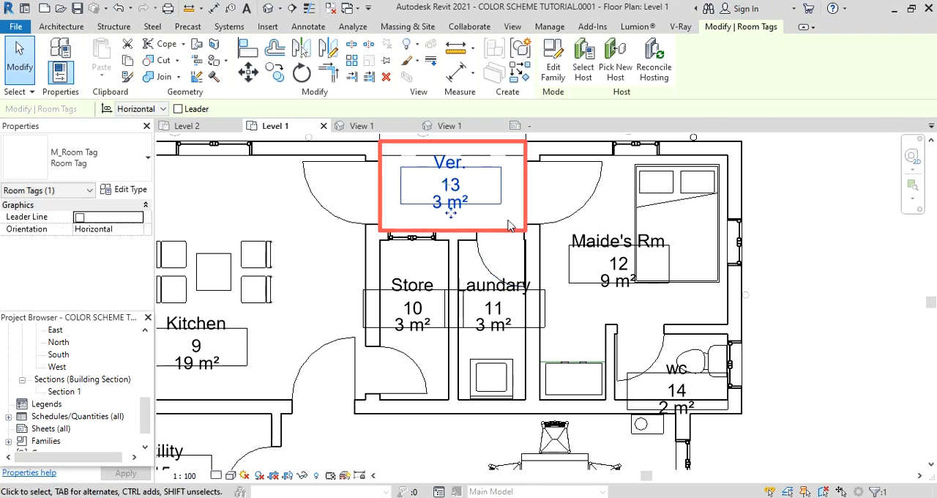
scroll(510, 225, down, 4)
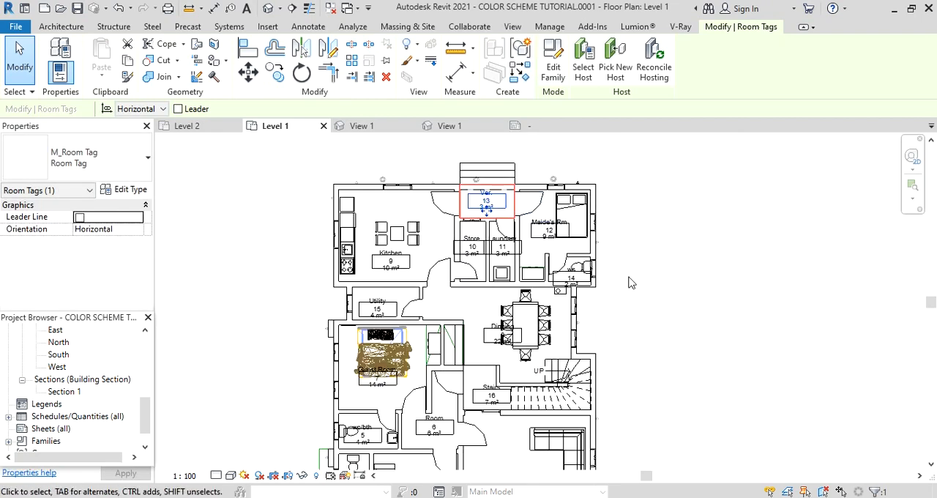
Deselect the Ver. room tag on Level 1 and open the Level 2 floor plan.
click(191, 236)
scroll(234, 257, down, 3)
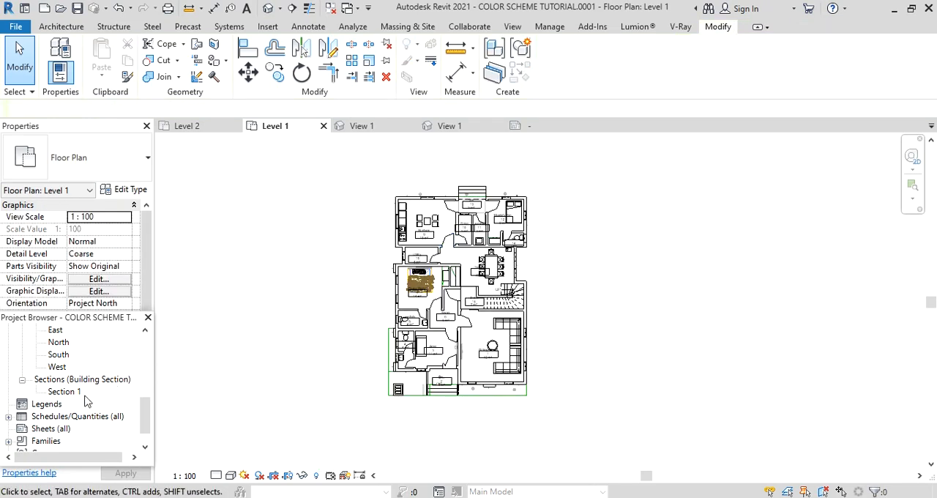
drag(146, 414, 156, 344)
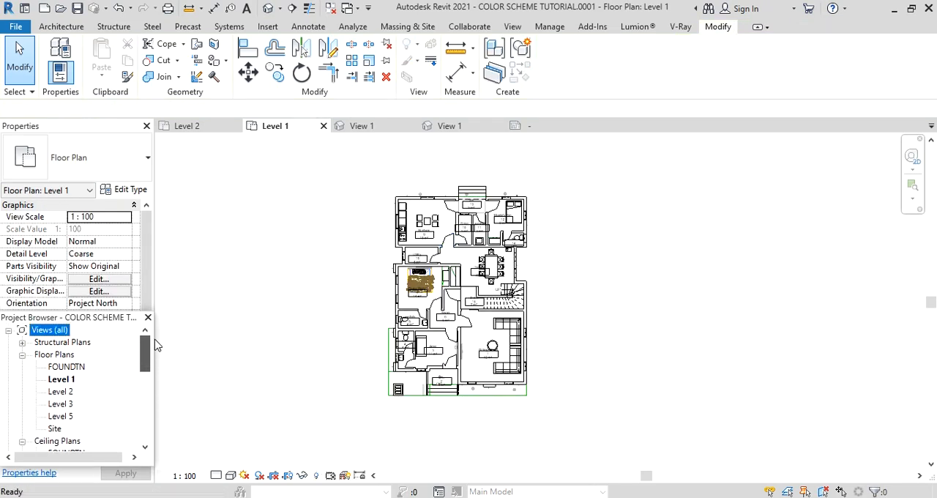
double_click(61, 391)
scroll(480, 308, up, 6)
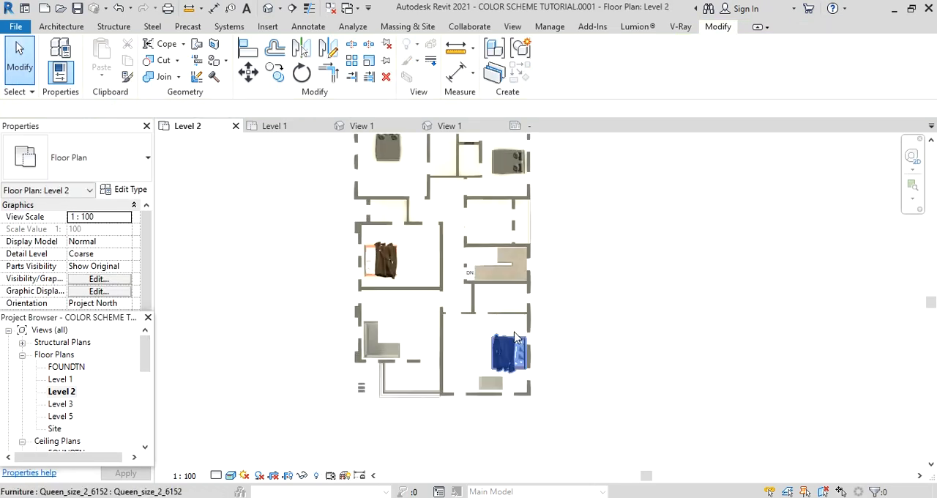
Place tagged rooms in the enclosed spaces of Level 2, including the bedrooms, lounge, toilet and balcony.
click(61, 28)
click(529, 44)
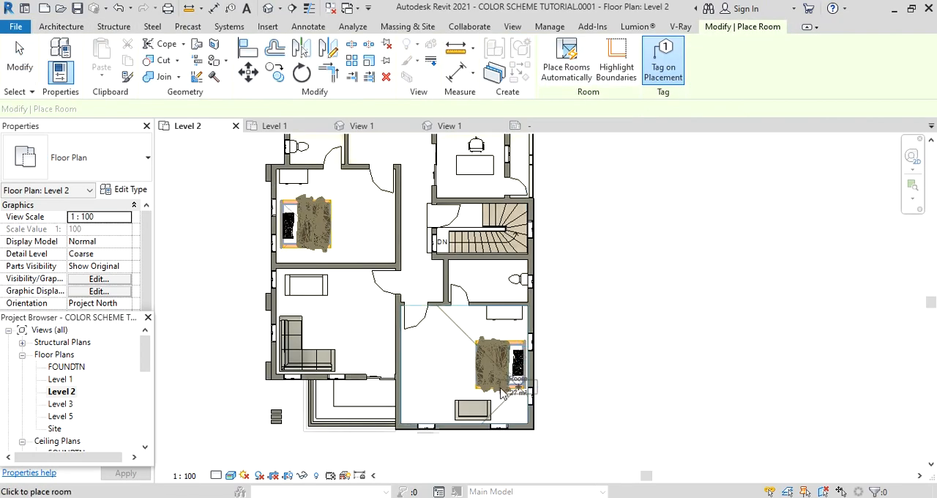
scroll(356, 399, up, 2)
click(360, 398)
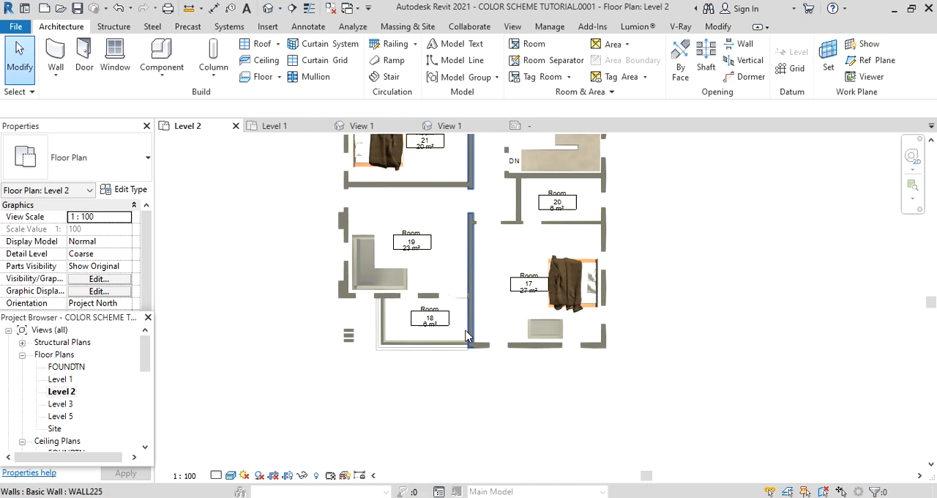
scroll(437, 321, up, 1)
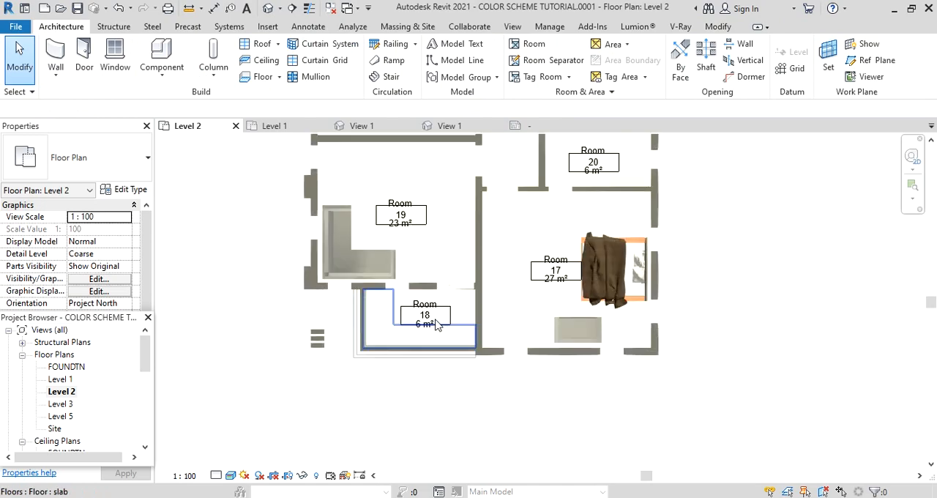
Rename the Level 2 rooms, including 17 as Master's rm, 18 as balc.1, 19 as Family Lounge, 20 as M/wc and 21 as Room 2.
scroll(437, 323, up, 3)
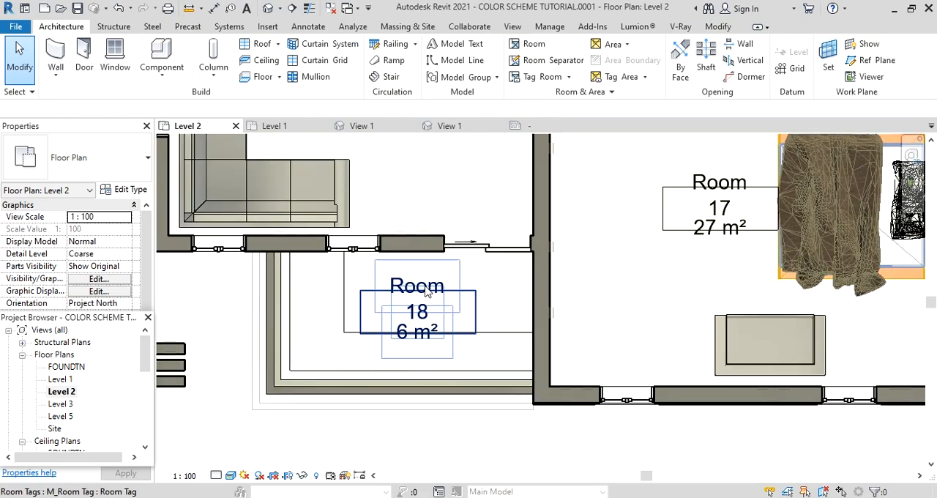
click(428, 291)
click(426, 287)
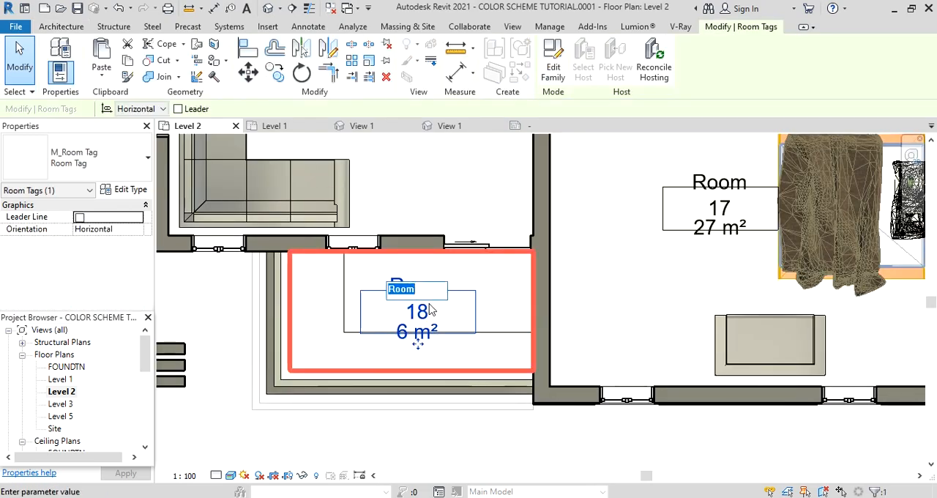
scroll(480, 273, down, 2)
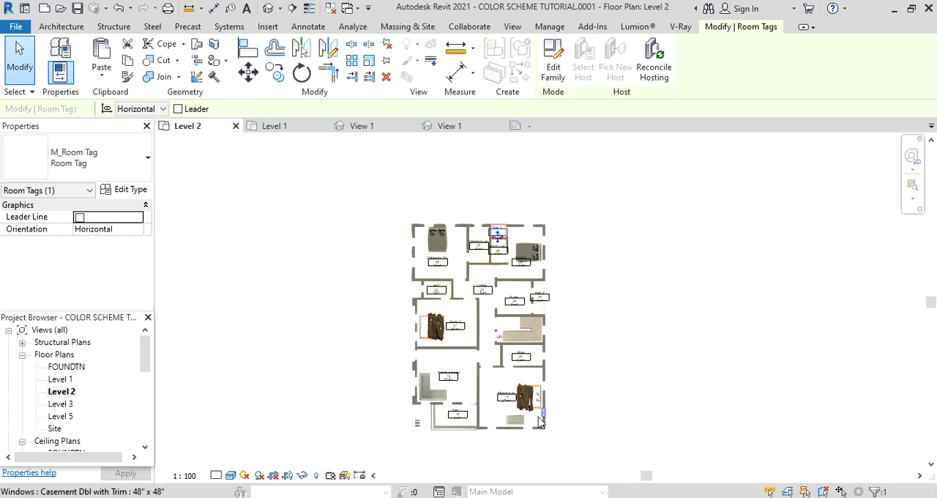
scroll(537, 418, up, 2)
scroll(515, 443, up, 2)
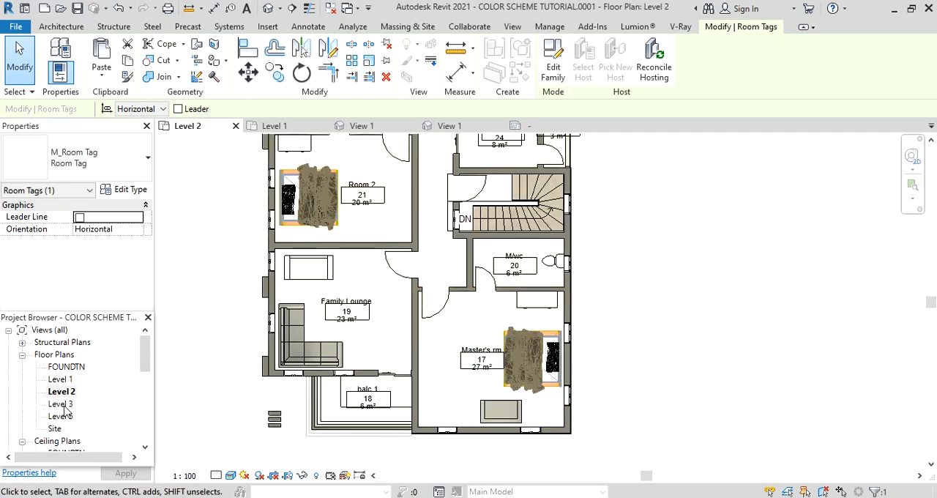
Return to the Level 1 floor plan with the whole plan in view.
double_click(60, 379)
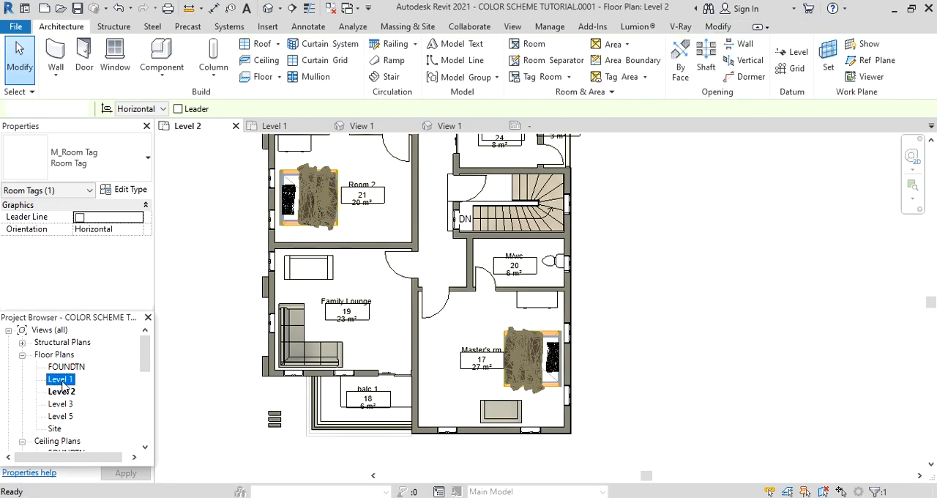
scroll(472, 399, down, 1)
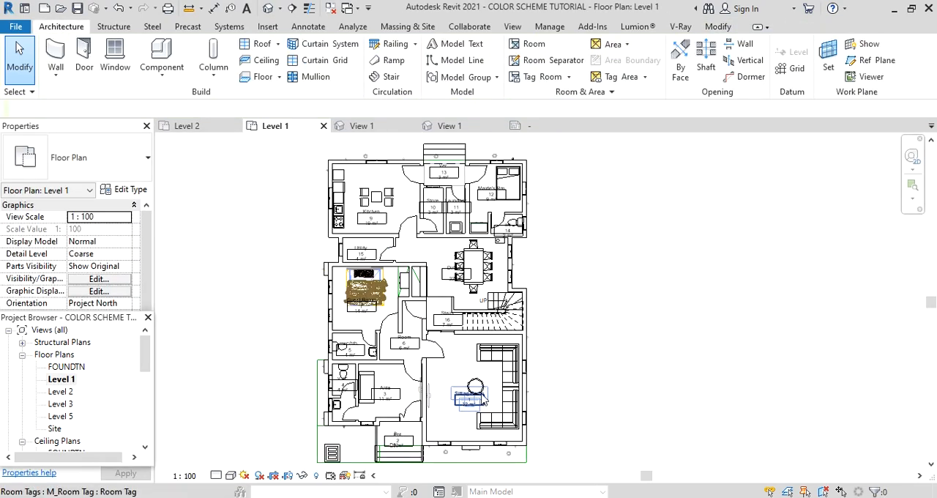
middle_drag(546, 331, 572, 316)
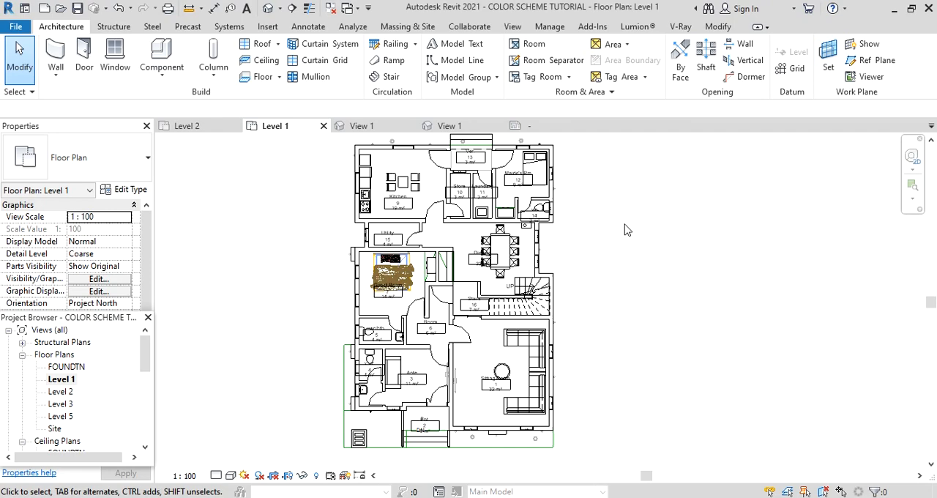
Open the color scheme editor and switch the scheme category to Rooms.
click(612, 93)
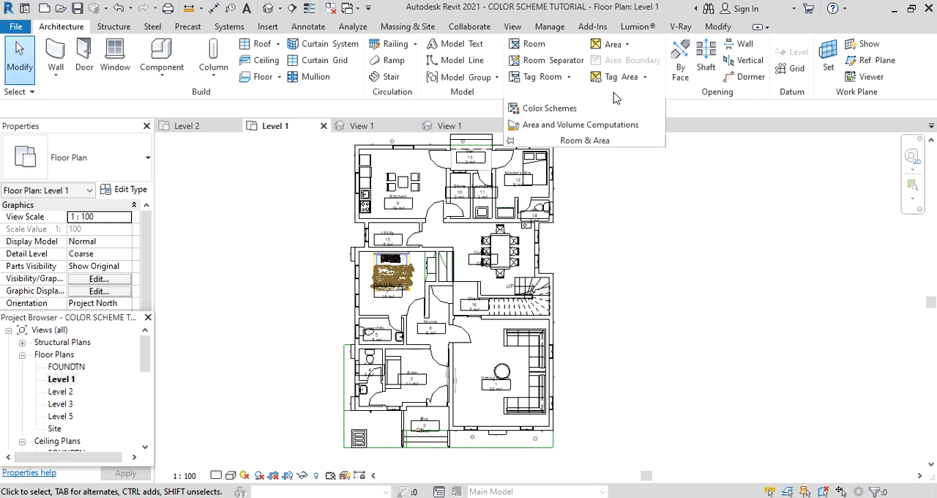
click(546, 110)
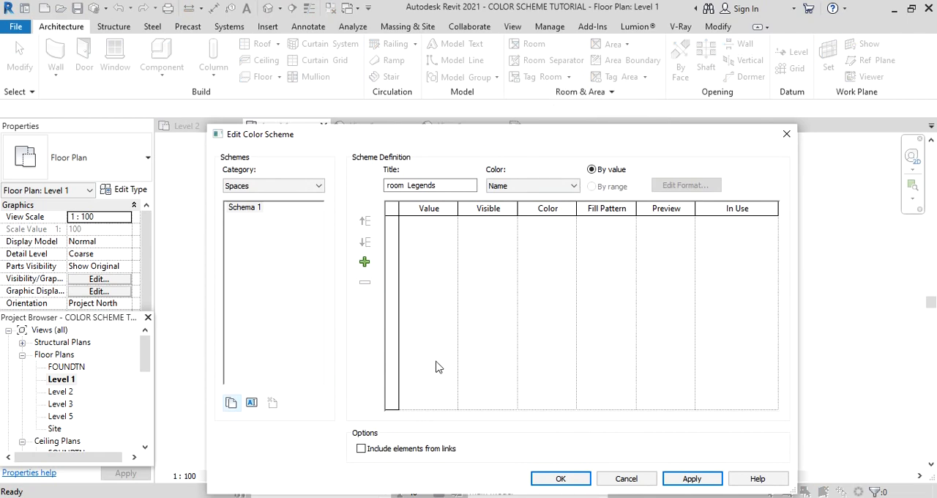
click(320, 187)
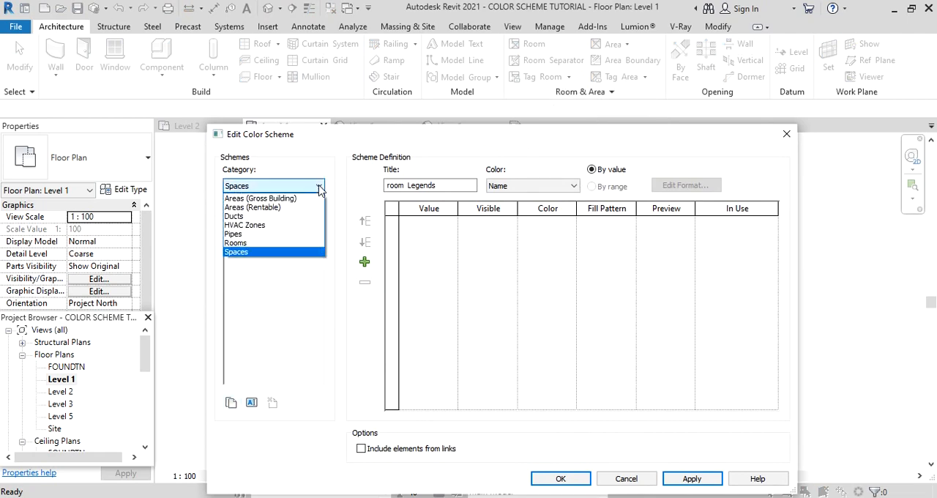
click(248, 245)
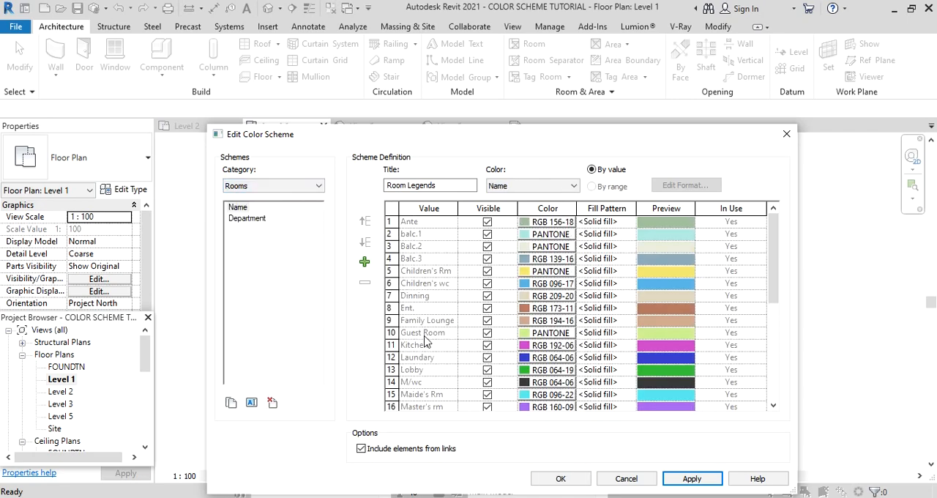
Try coloring the Room Legends scheme by Area and look through its area values.
click(565, 186)
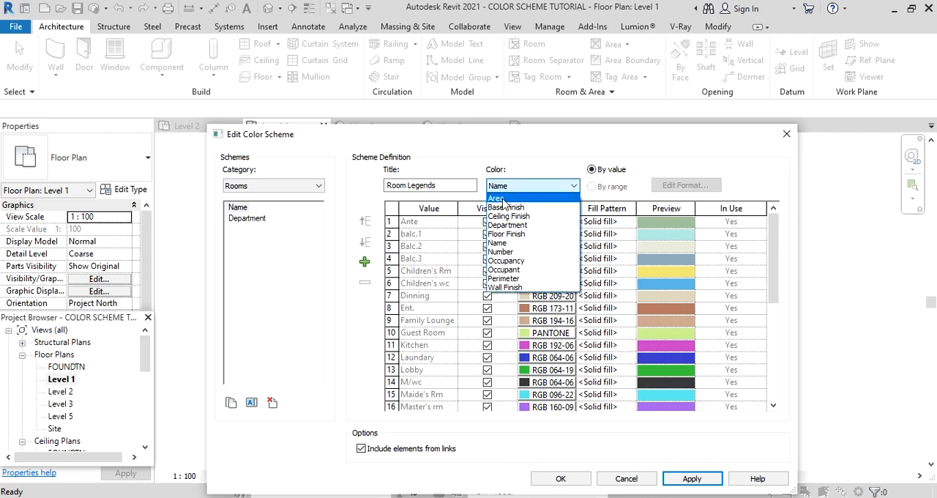
click(505, 262)
click(491, 280)
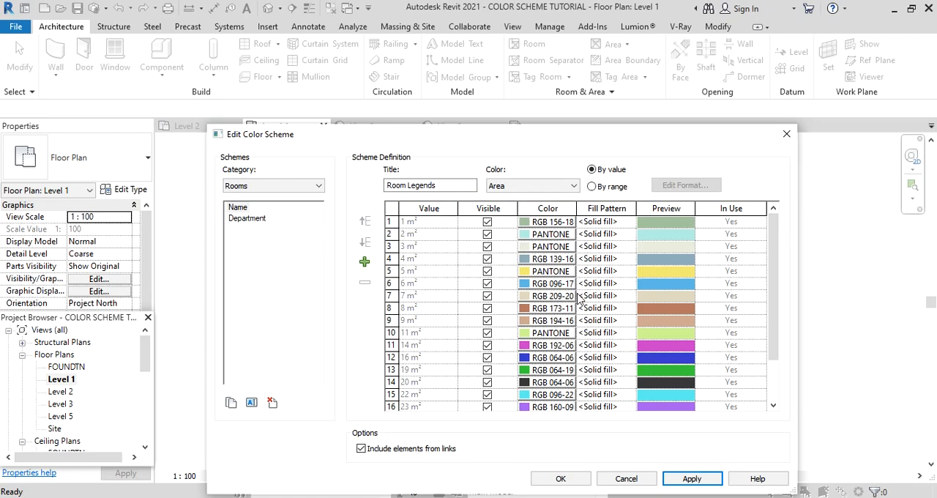
scroll(421, 335, down, 2)
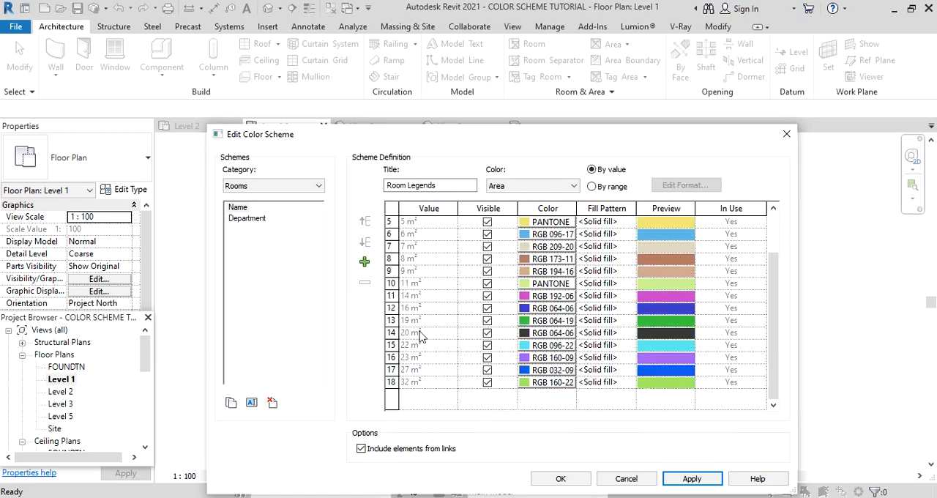
scroll(469, 304, up, 1)
Set the Room Legends scheme to color by Name, check the room colors and accept the scheme.
click(573, 186)
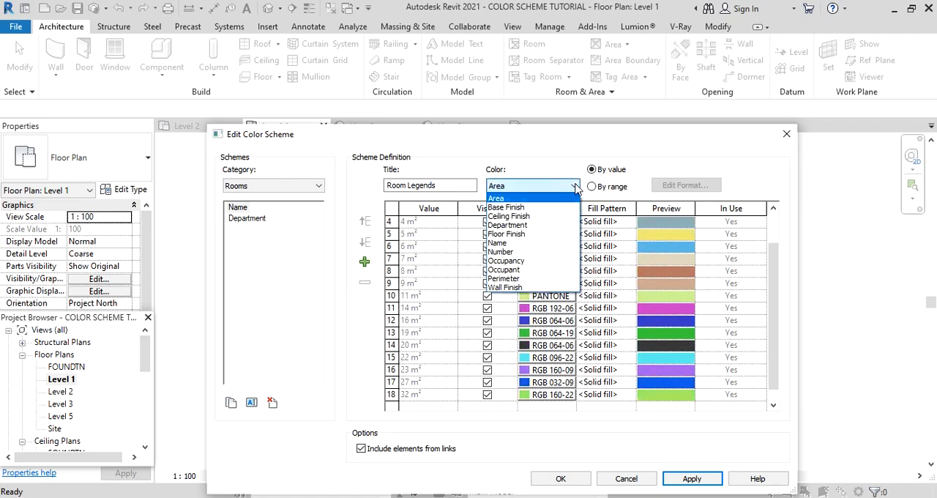
click(508, 245)
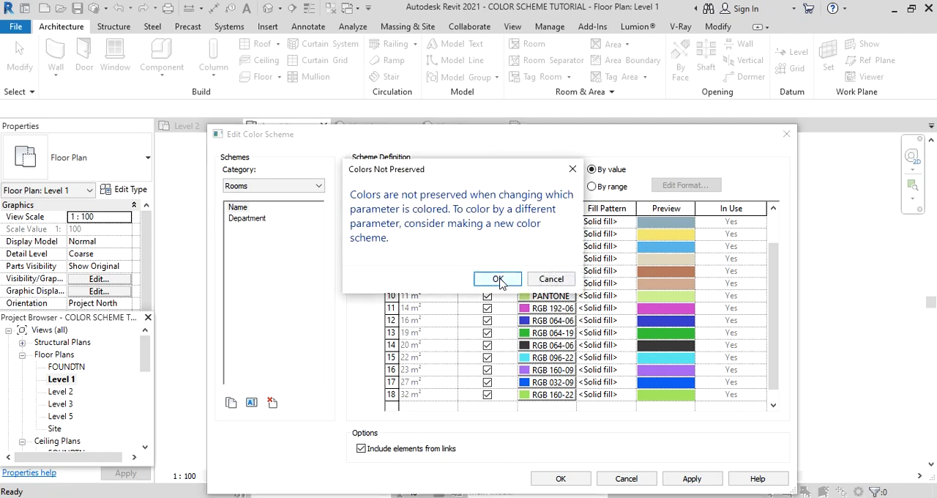
click(501, 277)
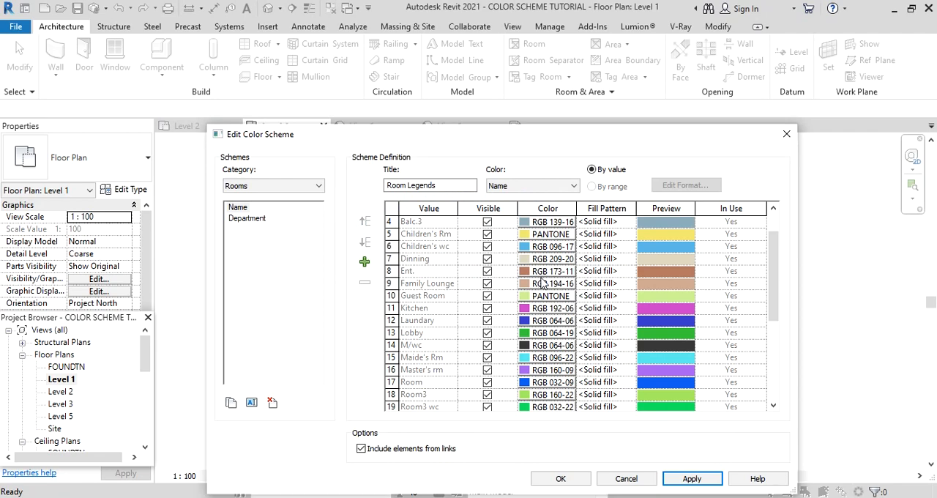
scroll(570, 270, down, 3)
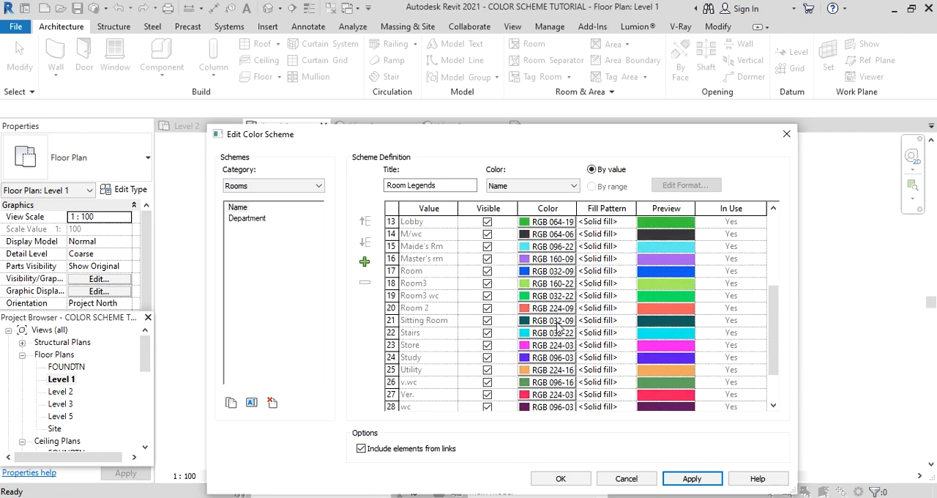
scroll(558, 326, up, 3)
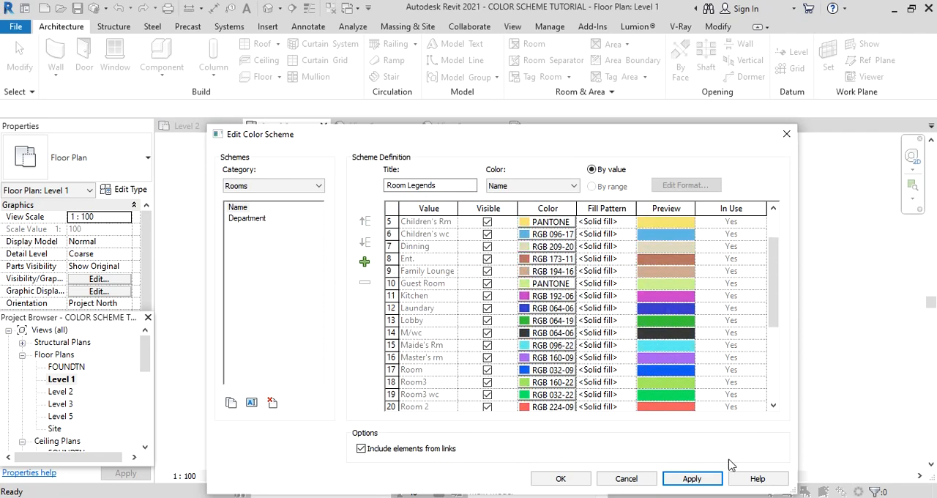
click(561, 479)
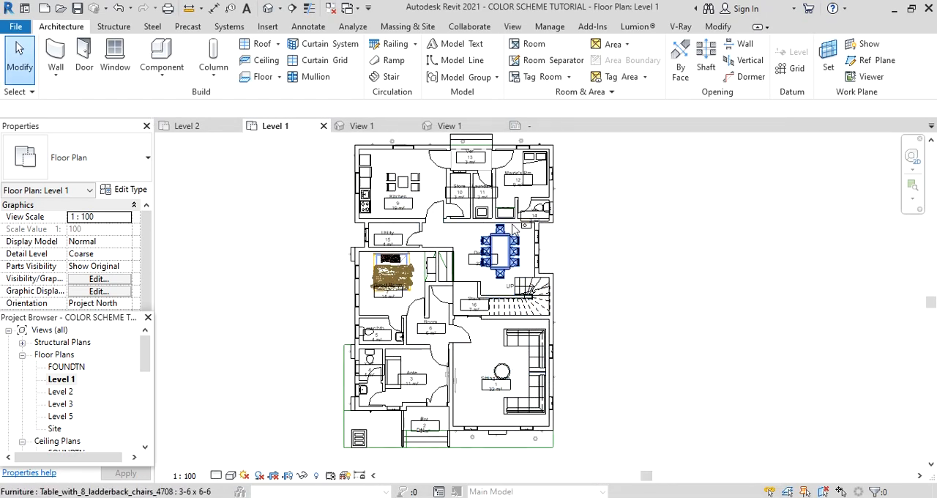
Assign the Name color scheme of the Rooms category to the Level 1 floor plan view.
drag(147, 279, 154, 397)
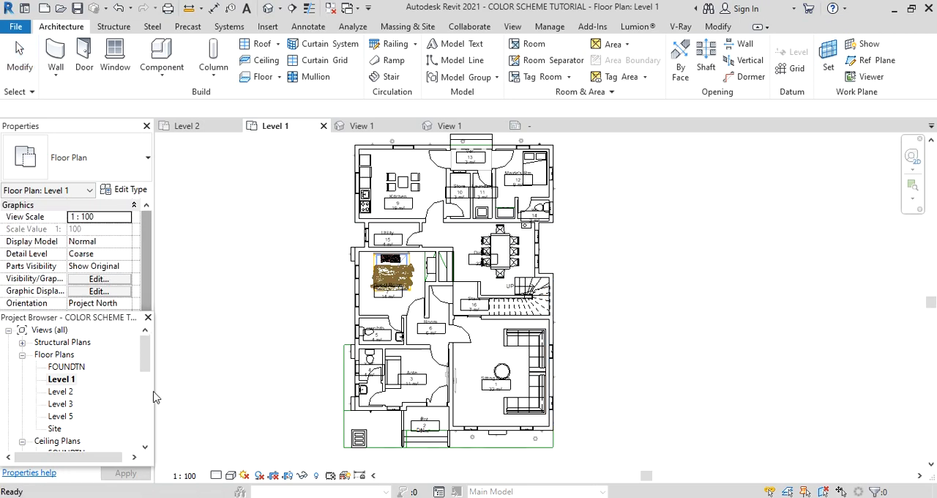
scroll(110, 268, down, 3)
click(108, 268)
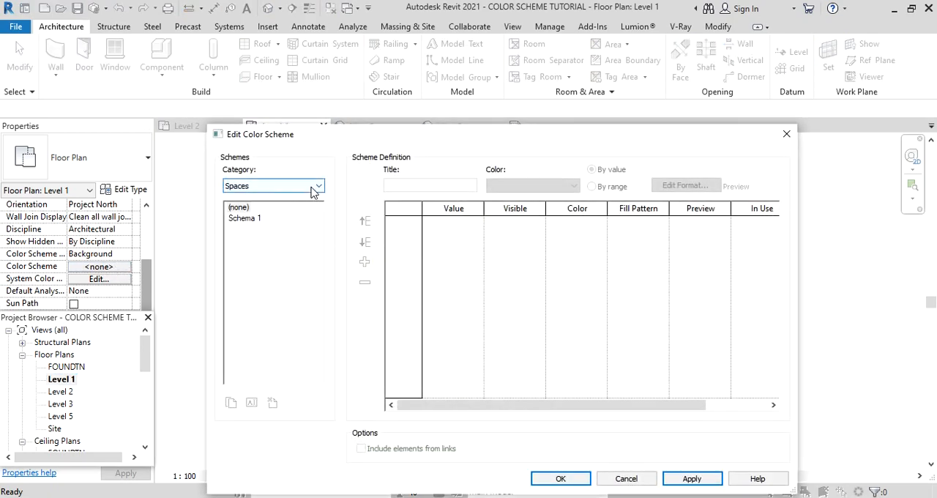
click(313, 188)
click(235, 207)
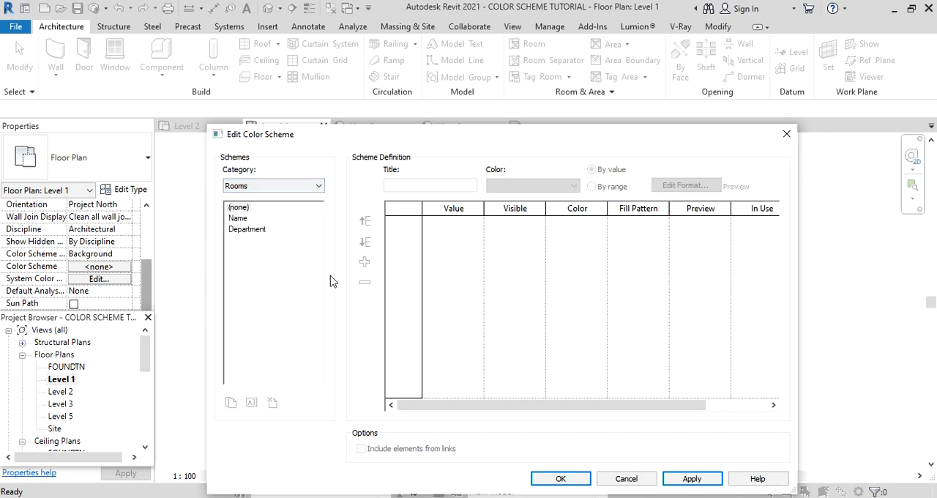
click(237, 220)
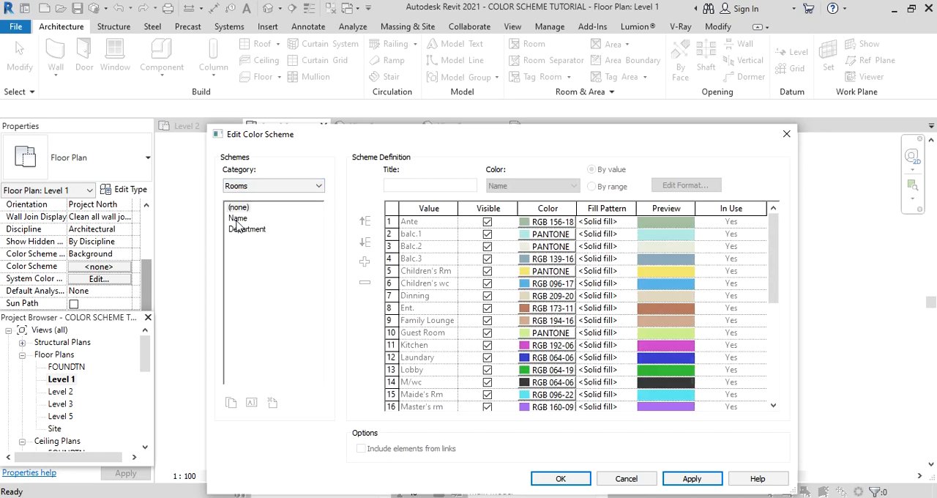
scroll(554, 261, down, 5)
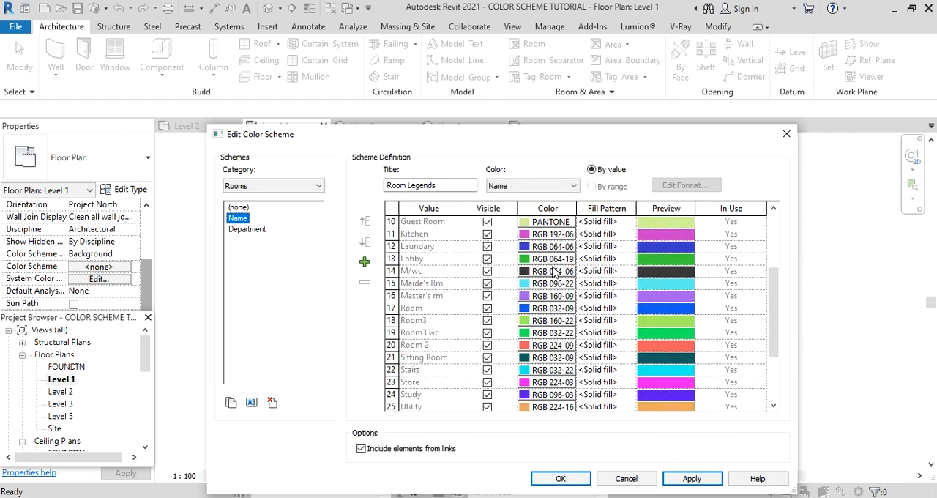
click(695, 478)
click(562, 480)
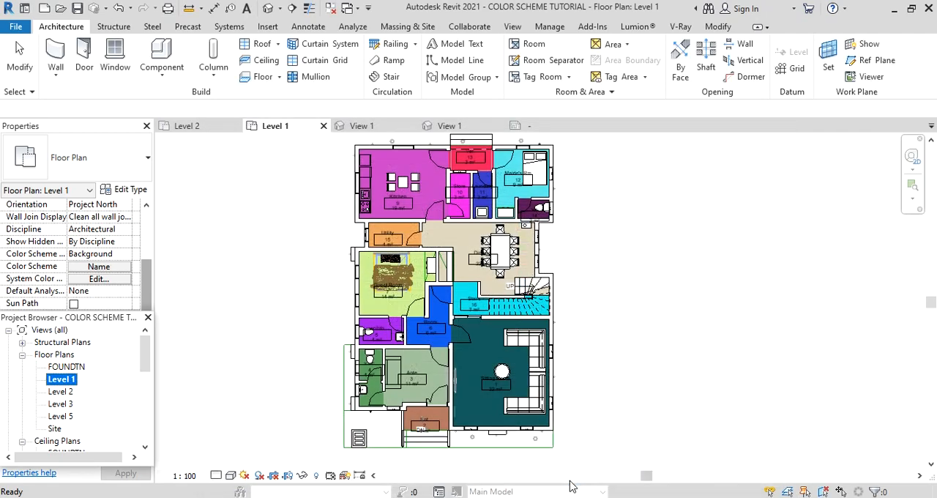
Place a color fill legend for the room names in the empty space to the right of the Level 1 plan.
scroll(469, 359, down, 1)
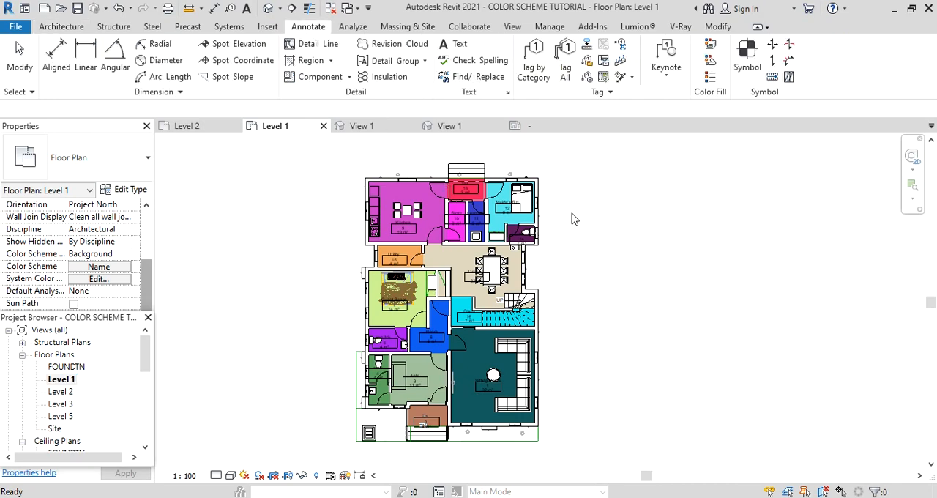
click(713, 79)
click(609, 149)
click(554, 257)
scroll(554, 257, down, 2)
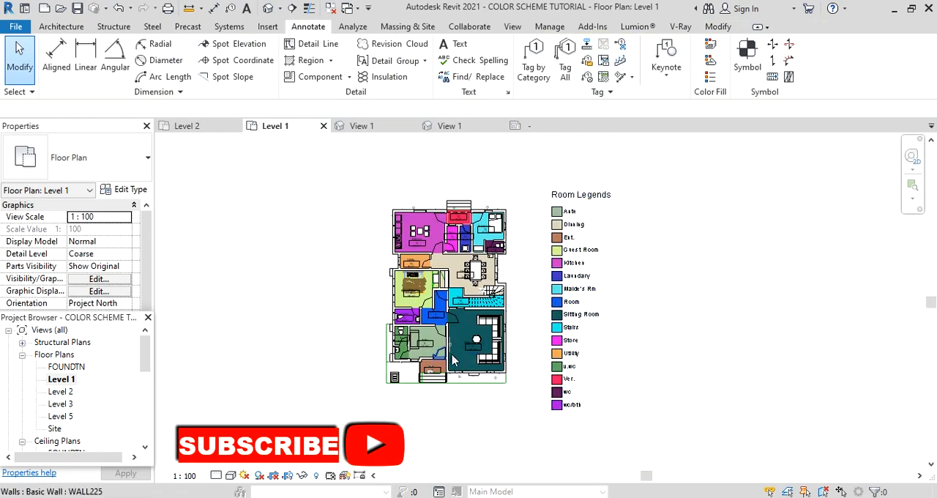
Edit the color scheme of the placed room legend and lighten the Ante color to RGB 187-207-184.
scroll(439, 329, up, 1)
scroll(512, 344, up, 2)
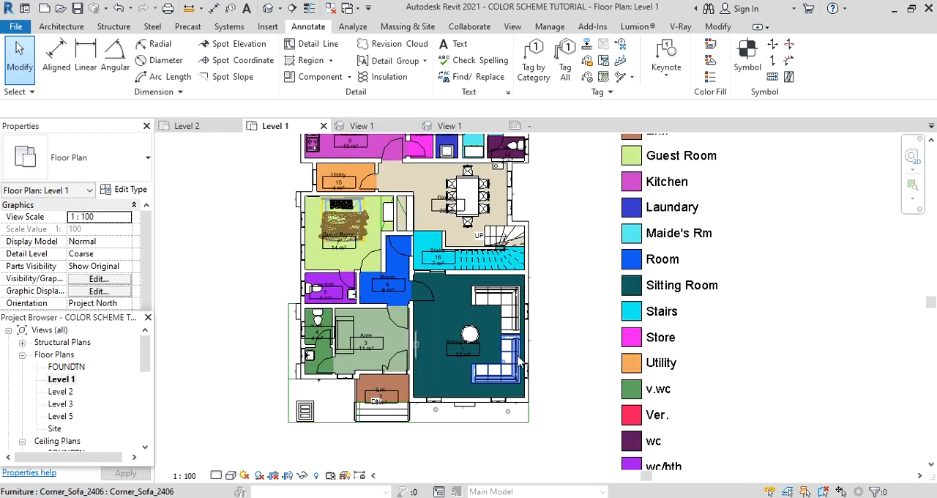
click(663, 296)
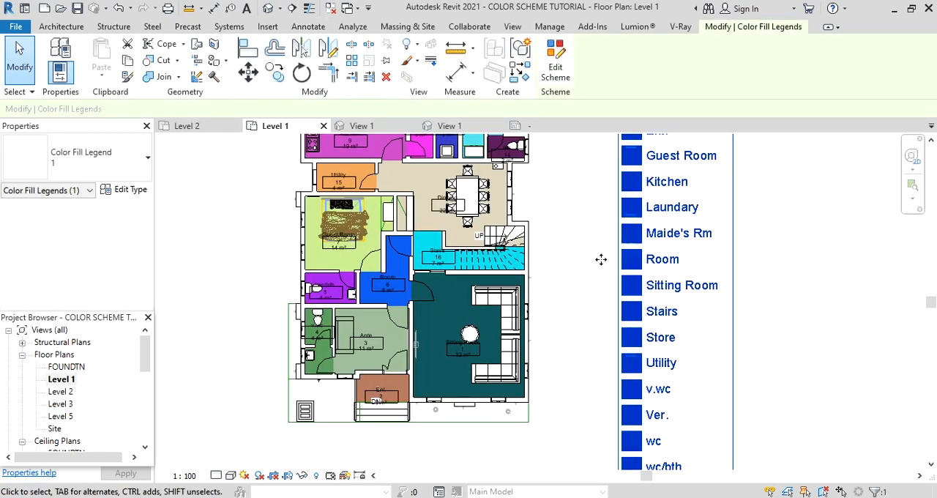
click(557, 65)
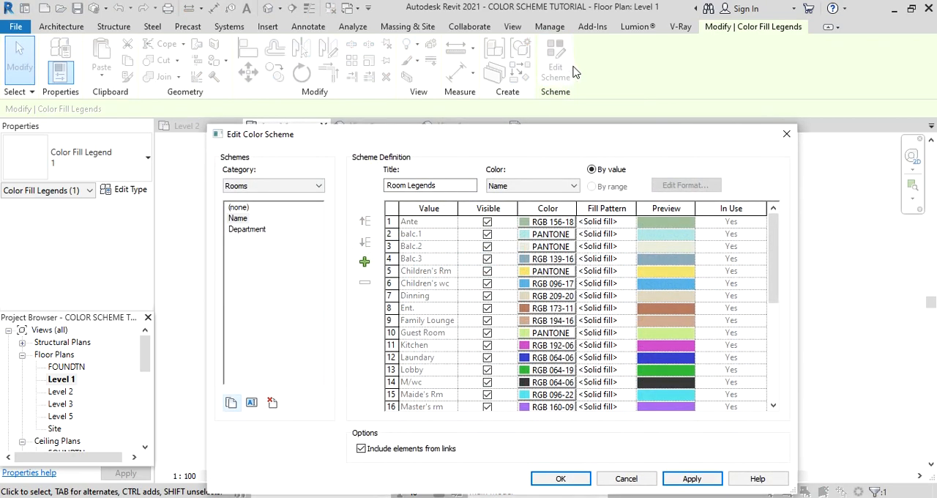
click(549, 223)
drag(658, 253, 658, 239)
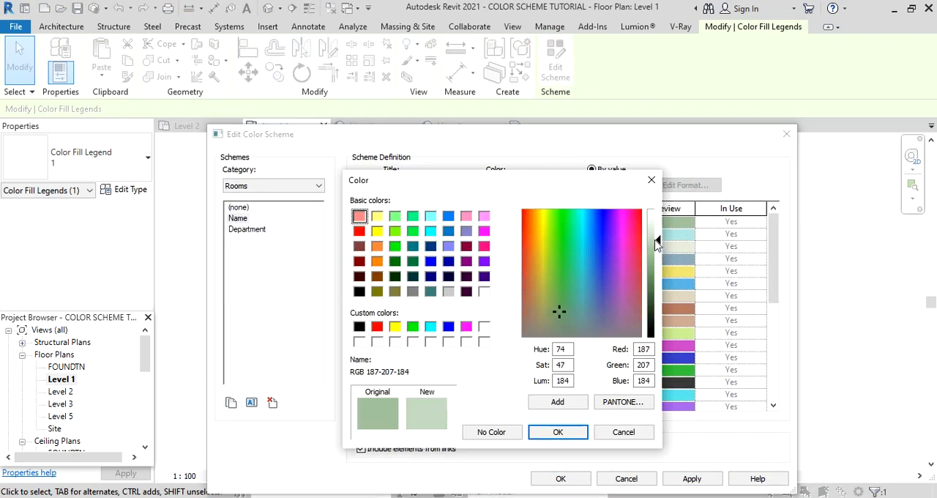
click(558, 431)
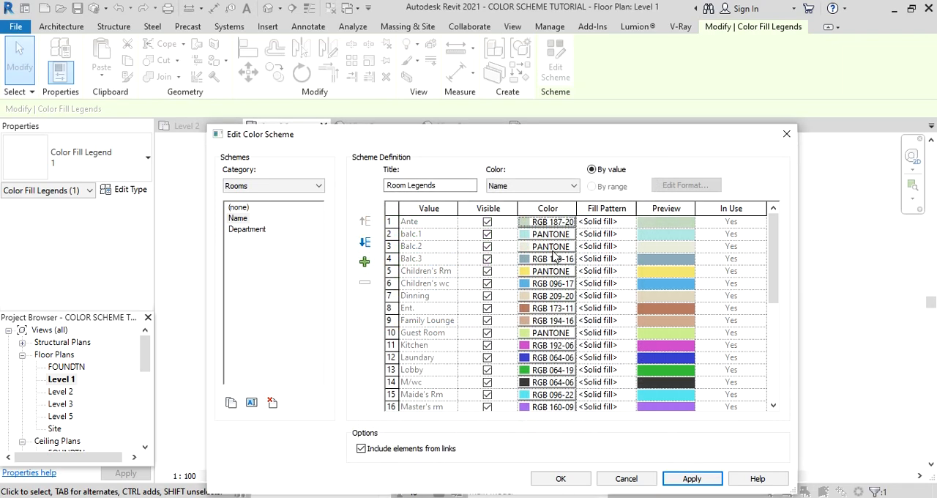
Lighten the balc.1 color and set the Children's Rm color to RGB 237-232-165.
click(534, 235)
drag(649, 256, 649, 235)
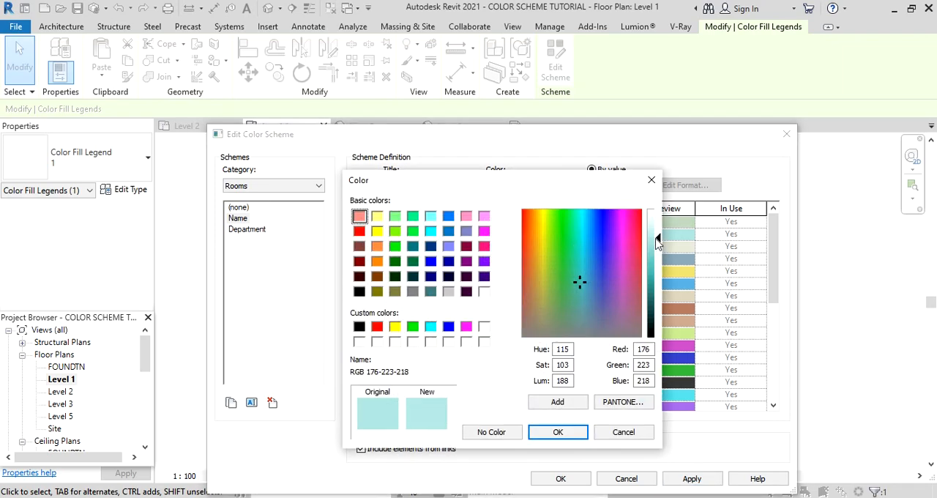
click(558, 432)
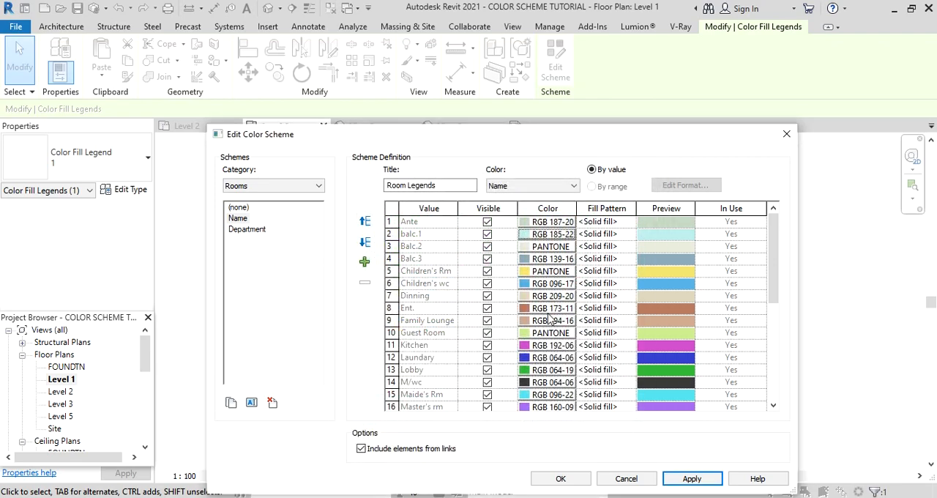
click(534, 271)
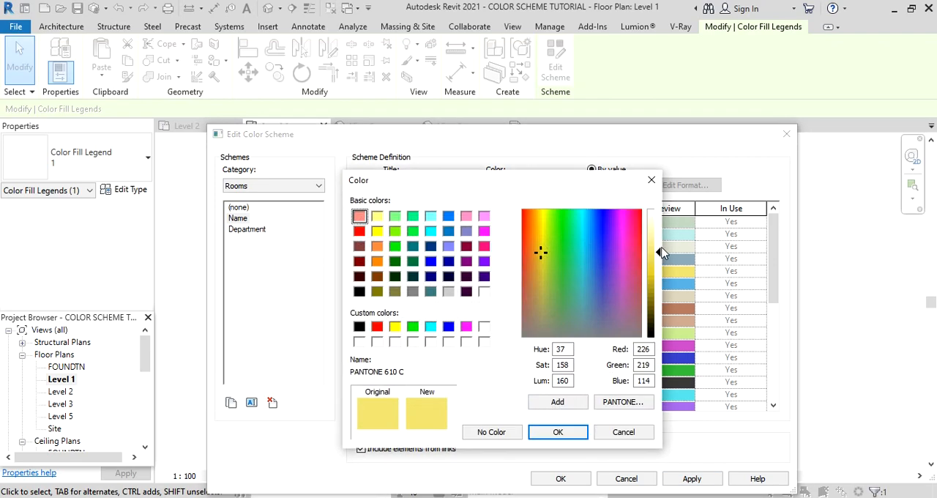
drag(661, 252, 656, 242)
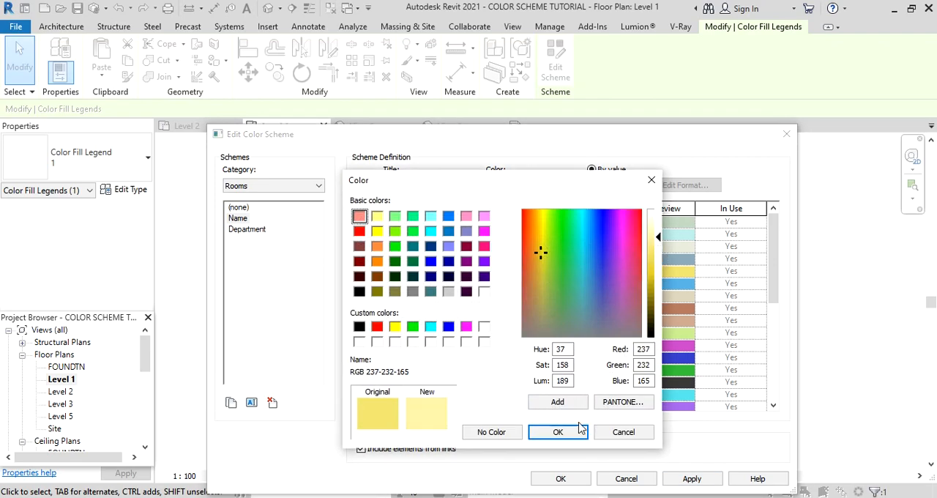
click(557, 432)
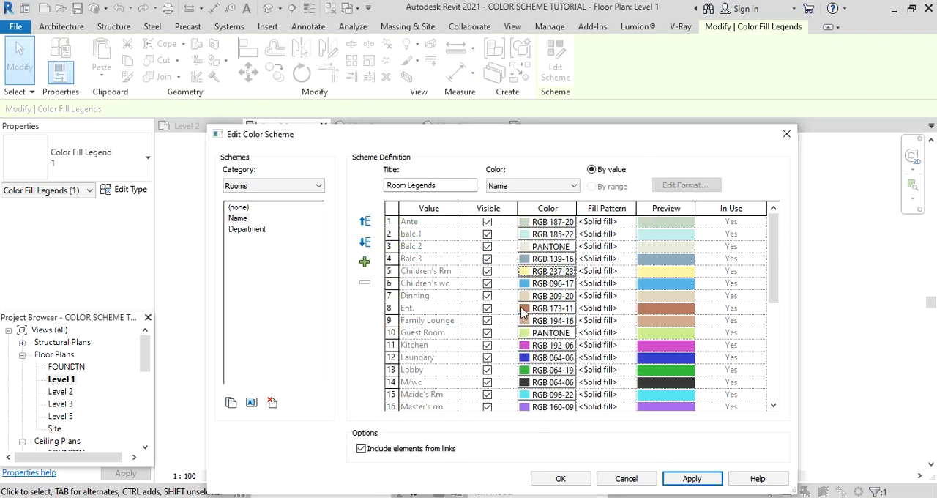
Lighten the remaining strong room colors, including Ent., Kitchen, Laundary, Lobby and M/wc, and apply the scheme to the Level 1 plan.
click(522, 309)
drag(658, 271, 655, 245)
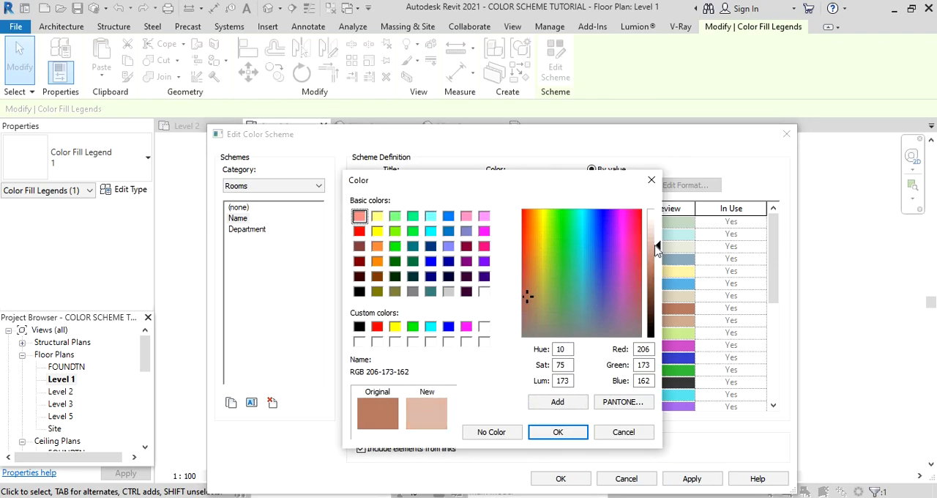
click(557, 432)
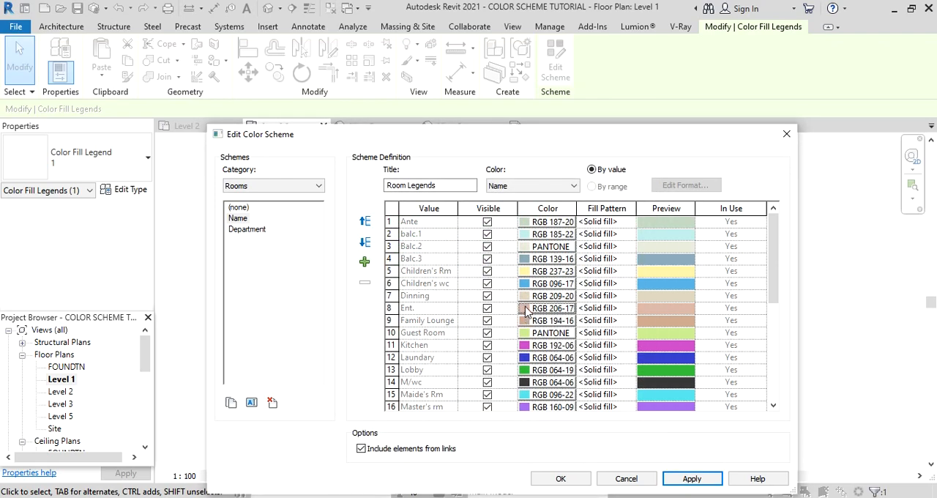
click(526, 310)
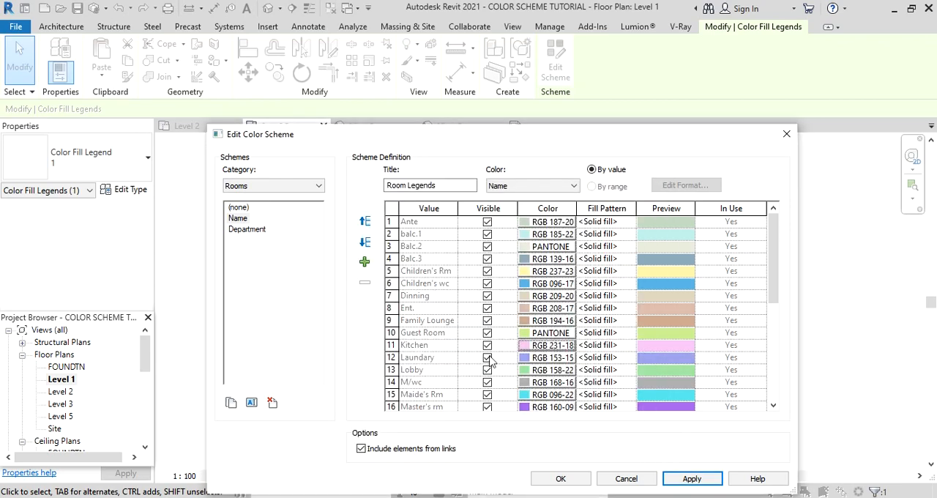
click(689, 480)
click(561, 479)
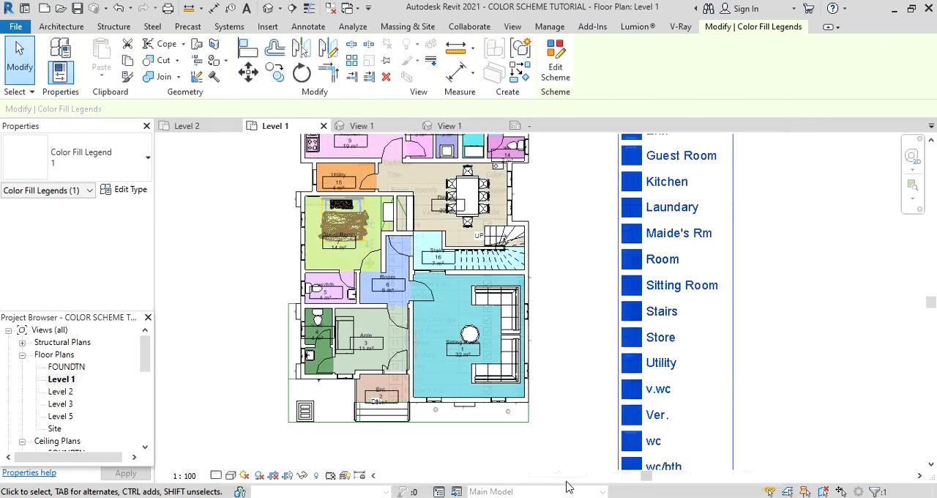
scroll(534, 423, down, 3)
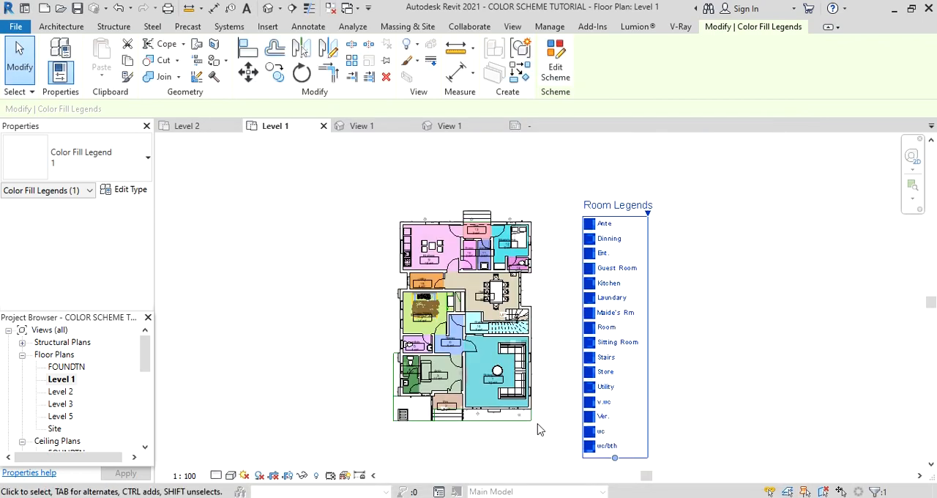
click(695, 396)
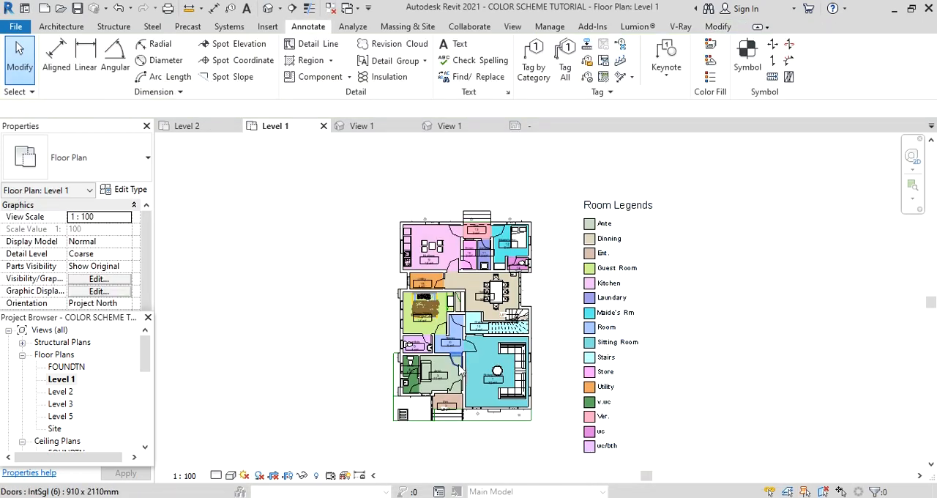
Move the Dinning room tag clear of the dining table and the Guest Room tag below the bed.
scroll(546, 390, up, 2)
scroll(579, 356, up, 2)
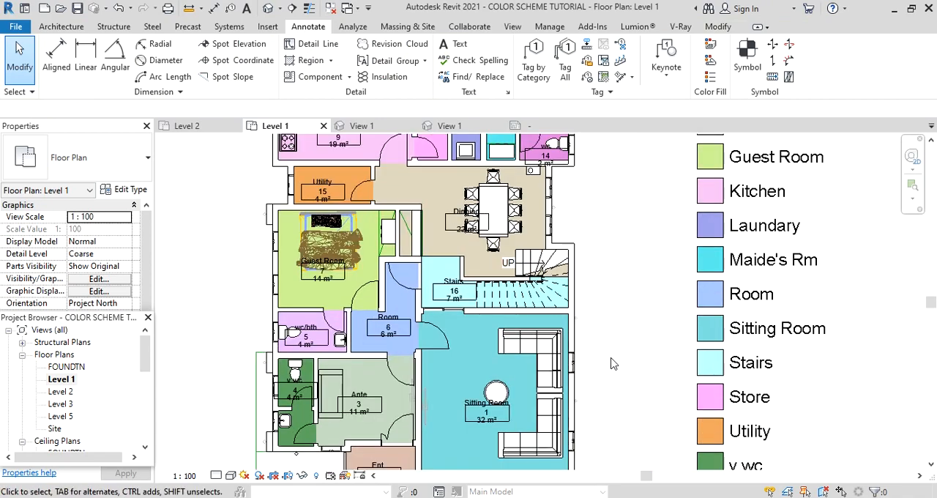
click(466, 230)
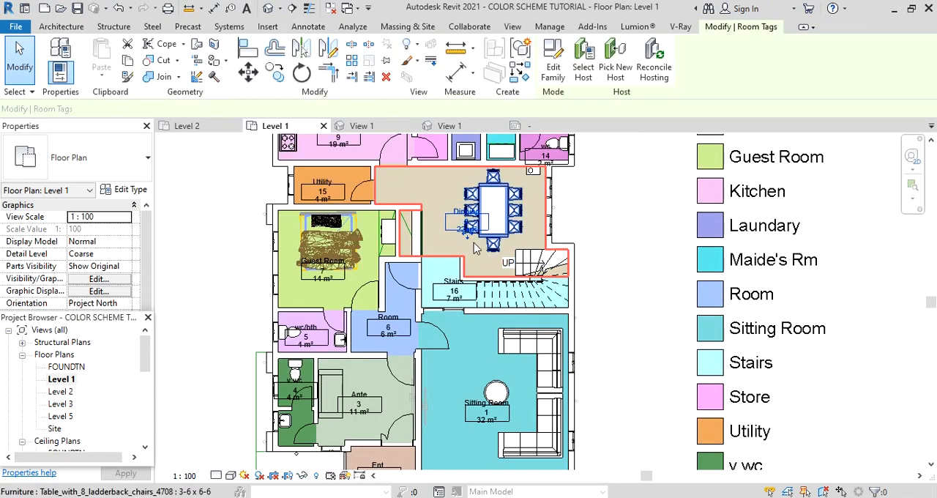
drag(468, 242, 441, 231)
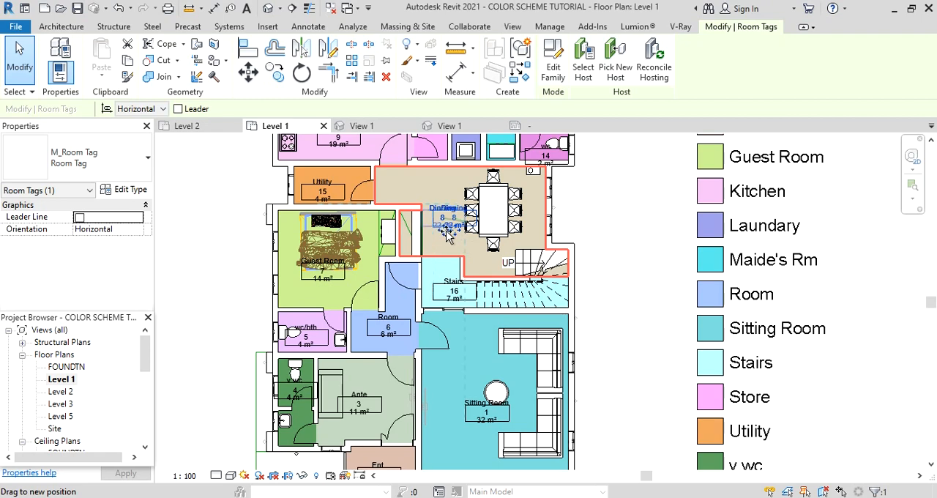
click(441, 316)
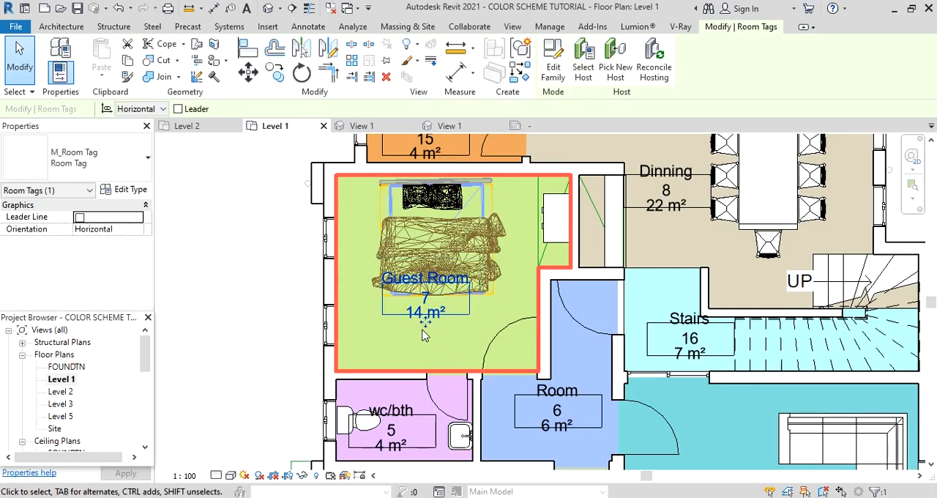
drag(425, 335, 426, 352)
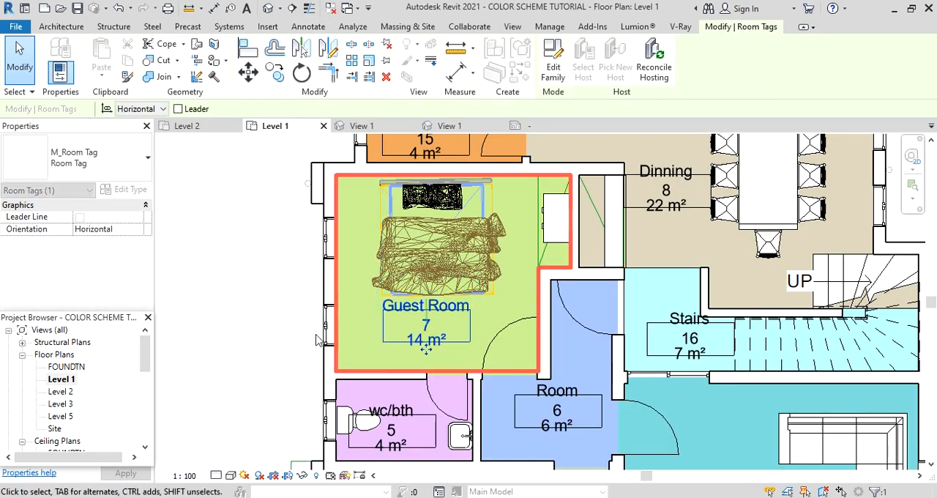
click(282, 292)
scroll(288, 282, down, 2)
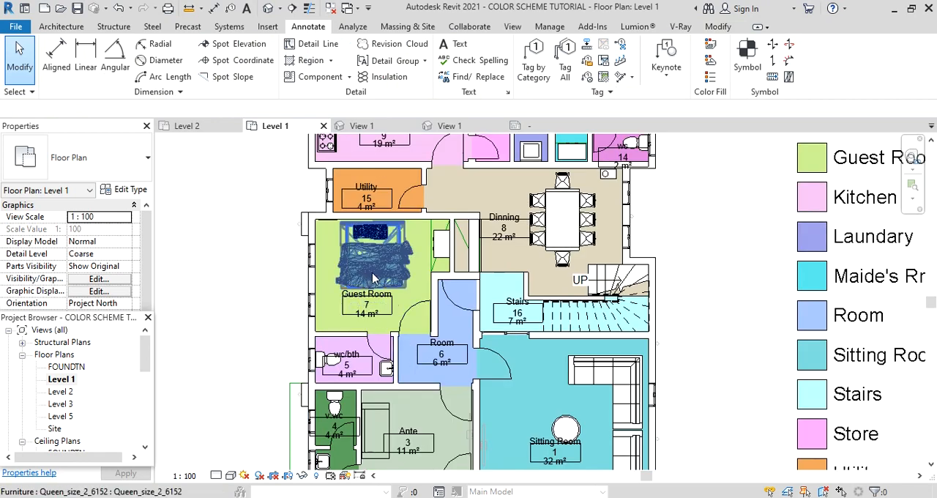
scroll(373, 282, down, 1)
scroll(341, 435, up, 2)
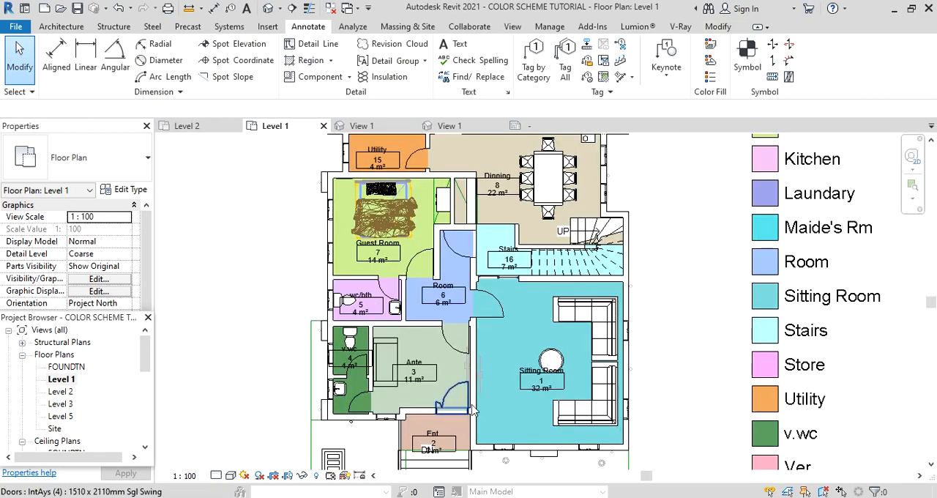
scroll(428, 364, down, 5)
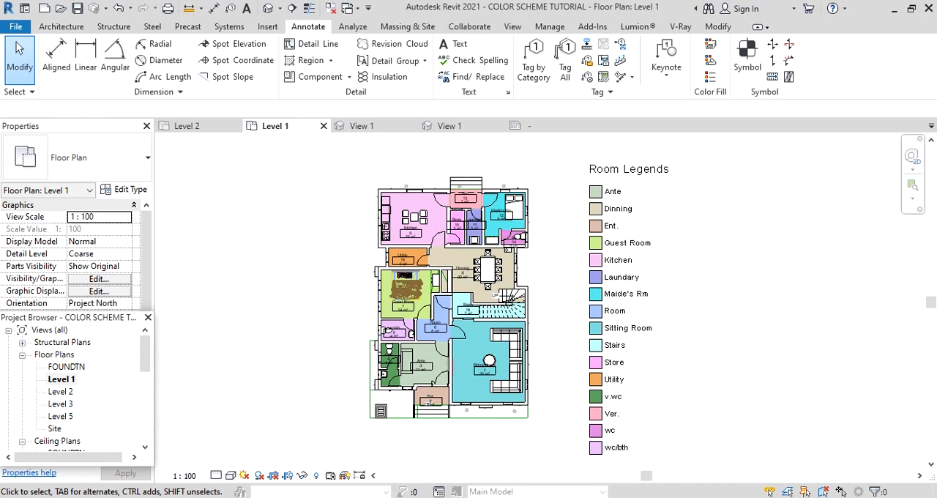
Open the Level 2 floor plan and place a color fill legend in the empty space to the right of the plan.
double_click(62, 391)
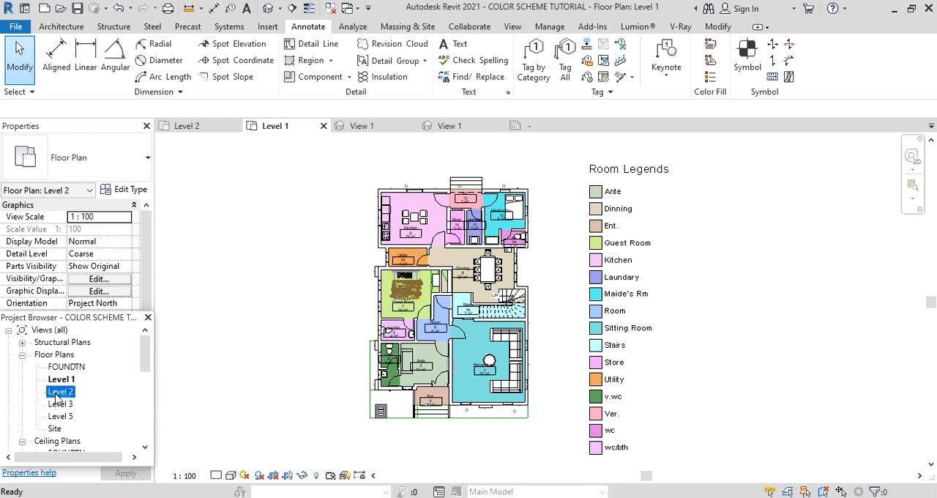
scroll(533, 359, down, 3)
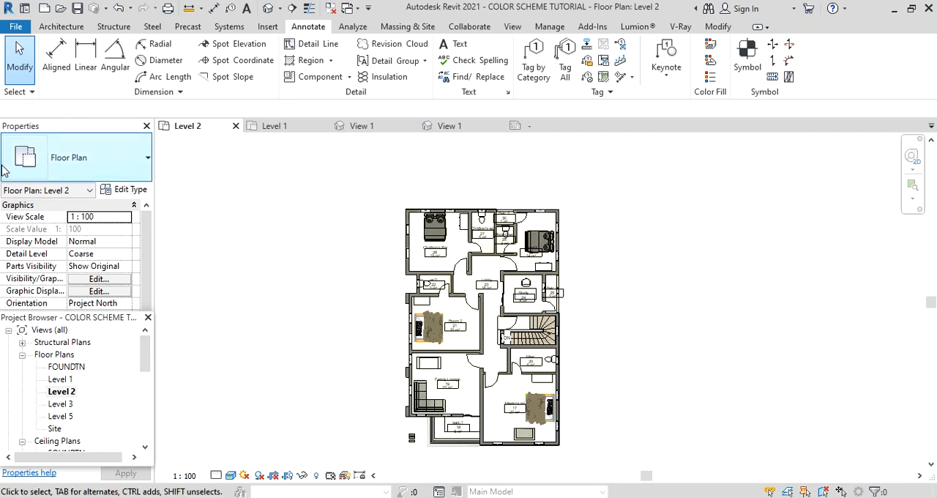
click(709, 76)
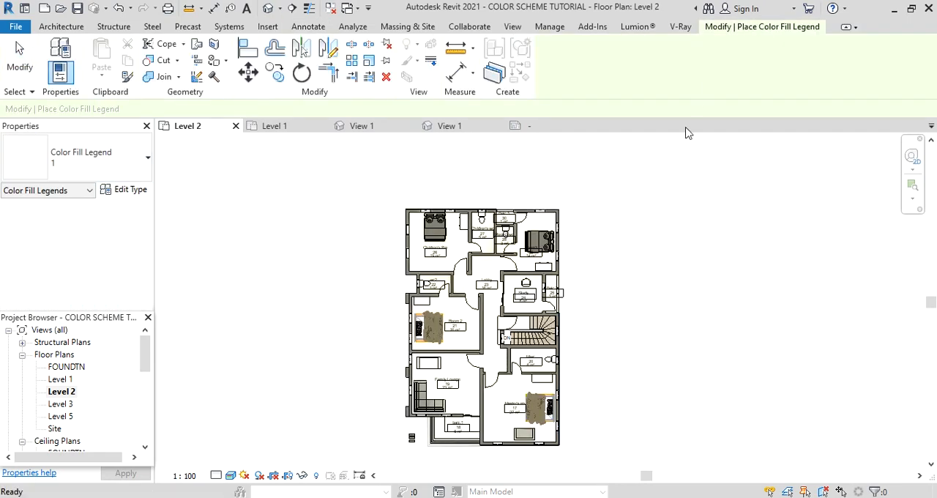
click(619, 213)
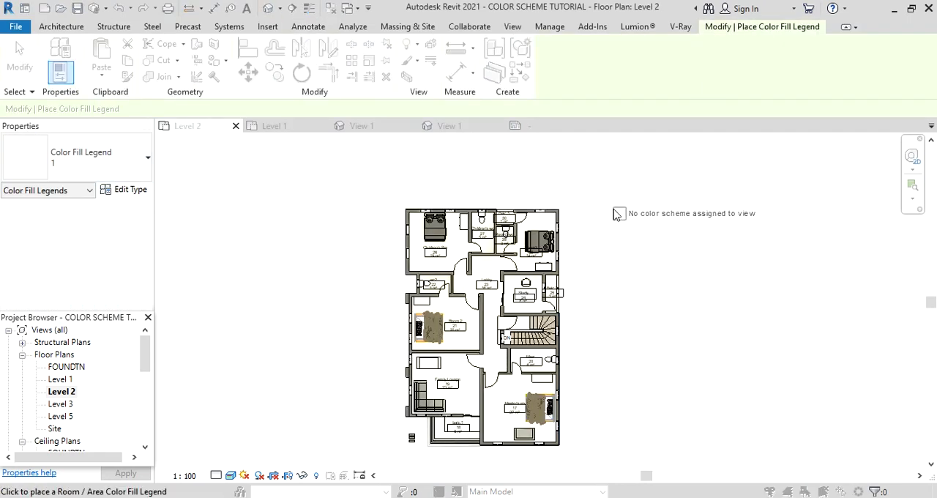
Assign the Rooms space type and the Name color scheme to the Level 2 view.
click(448, 253)
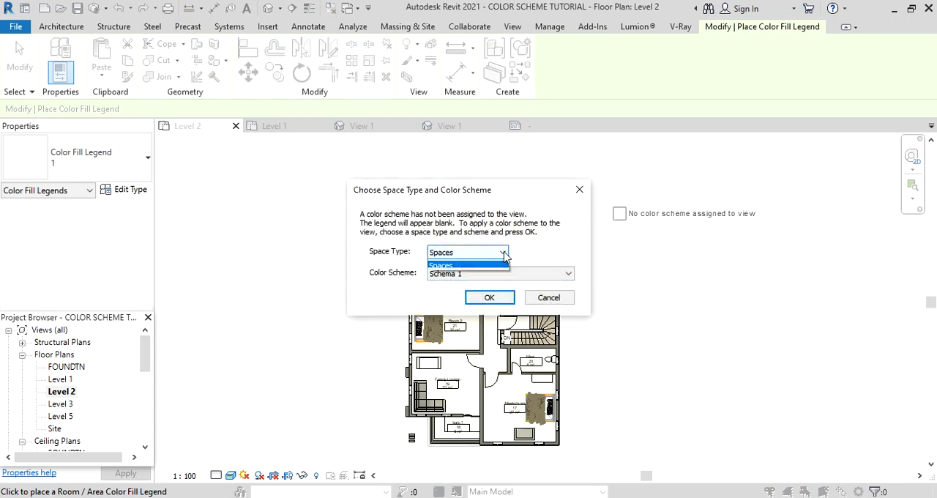
click(448, 274)
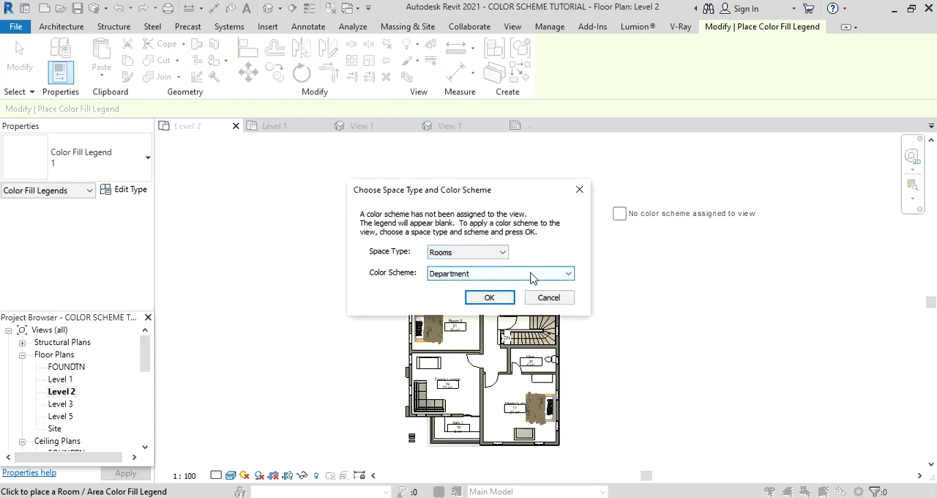
click(538, 273)
click(440, 304)
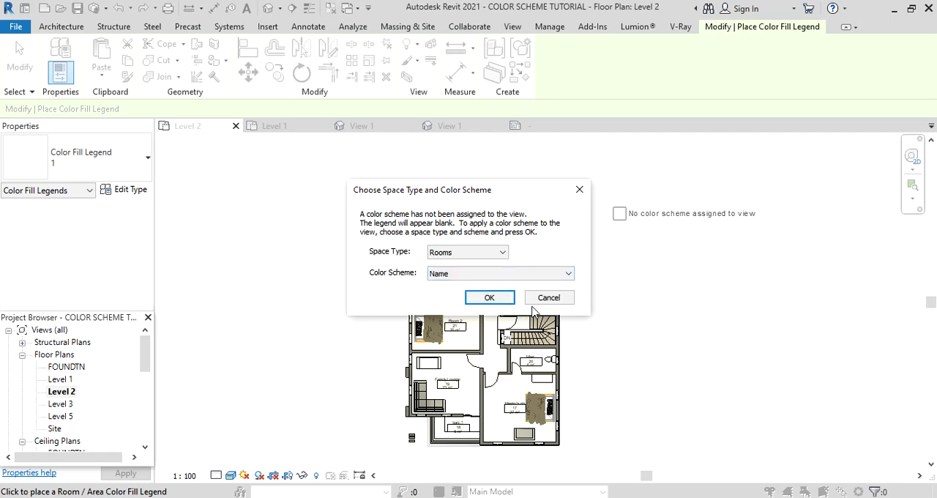
click(500, 302)
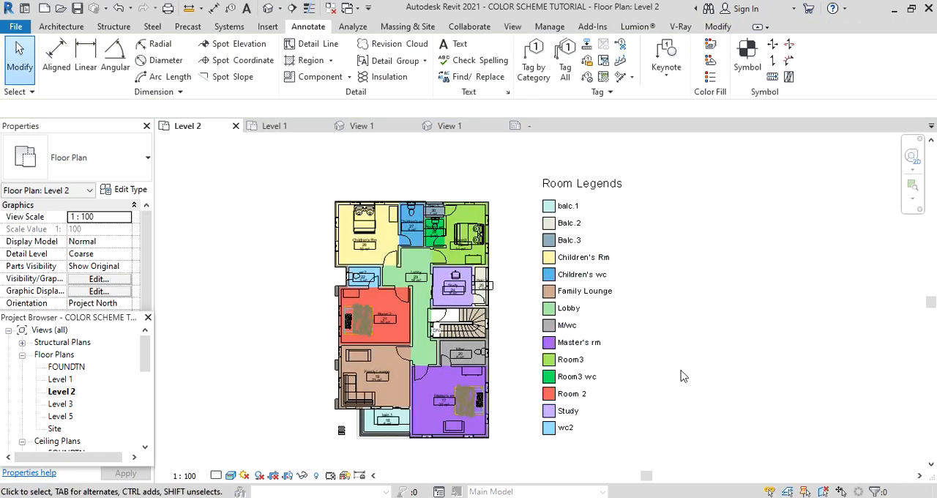
Return to the Level 1 floor plan and look over its colored rooms and legend.
double_click(57, 379)
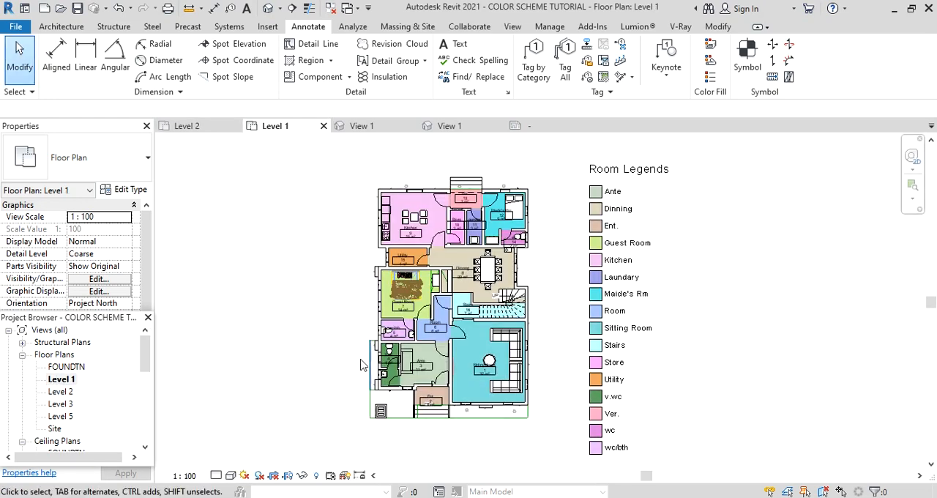
scroll(570, 312, up, 1)
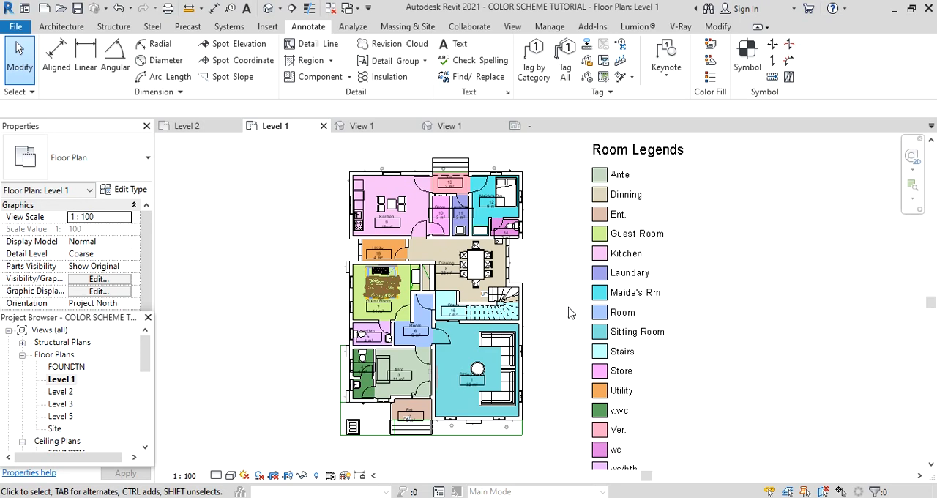
scroll(469, 381, up, 4)
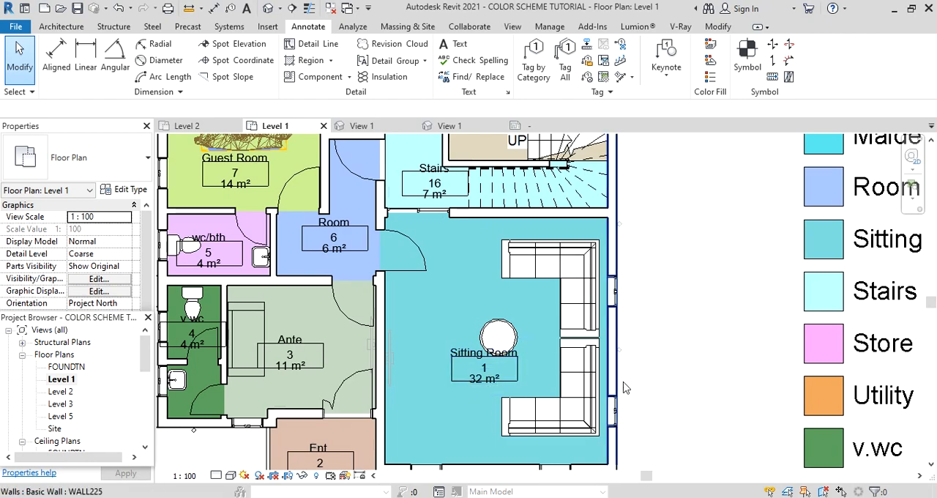
scroll(621, 393, down, 5)
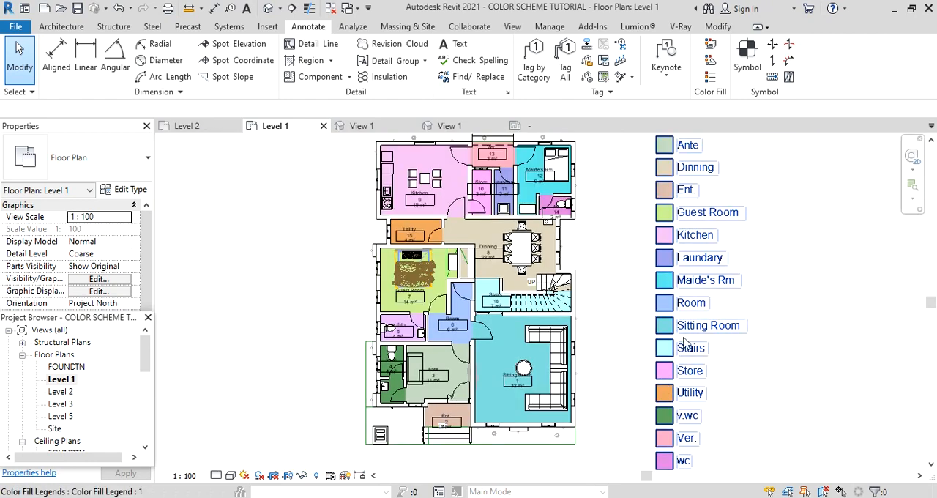
Create a new schedule for the Rooms category with building components and the New Construction phase.
scroll(754, 335, down, 2)
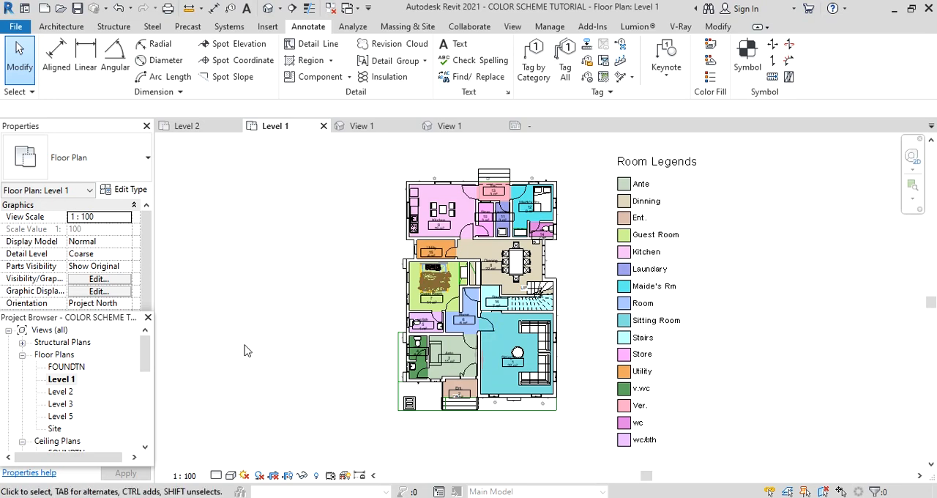
drag(145, 351, 144, 424)
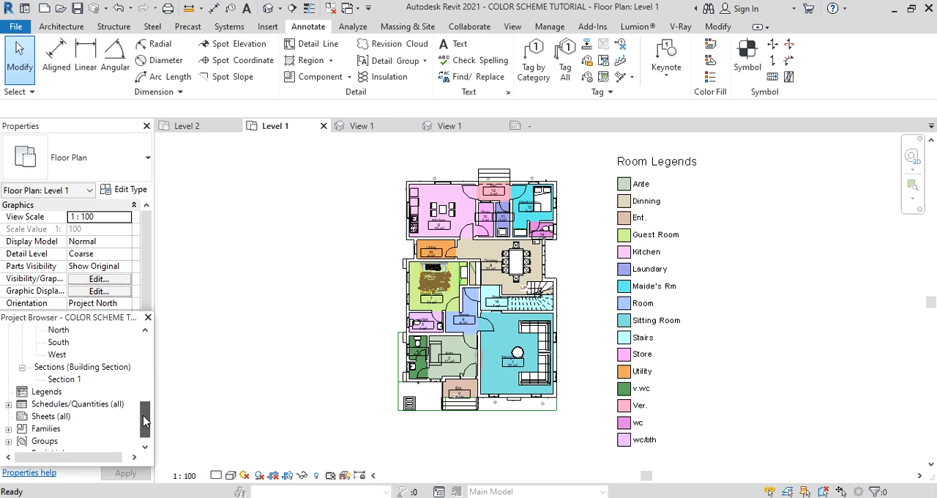
click(63, 409)
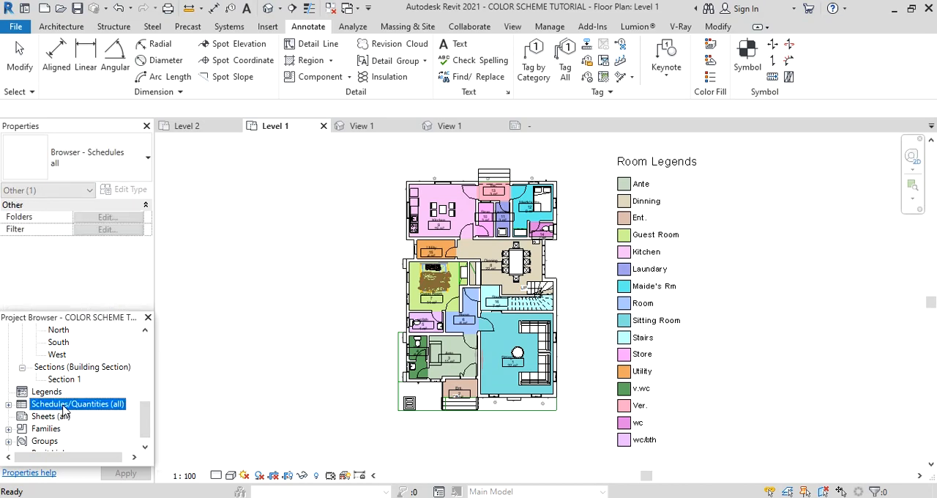
right_click(64, 409)
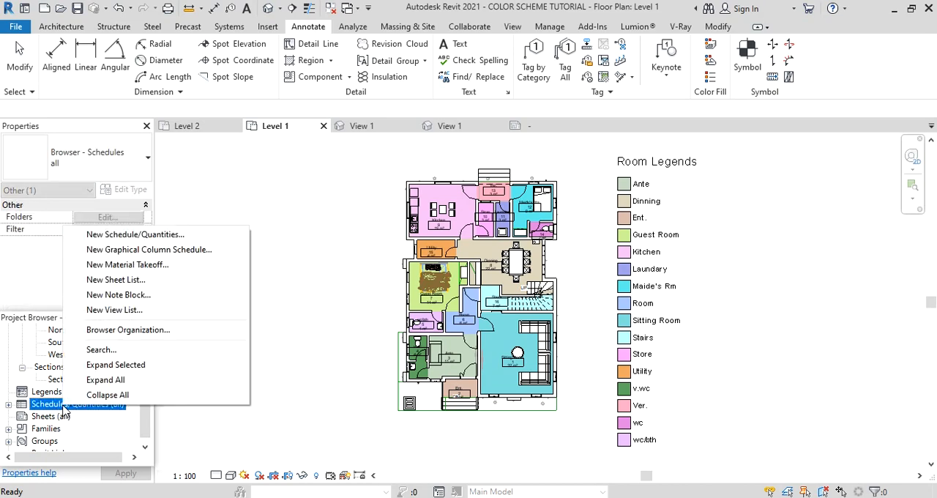
click(117, 235)
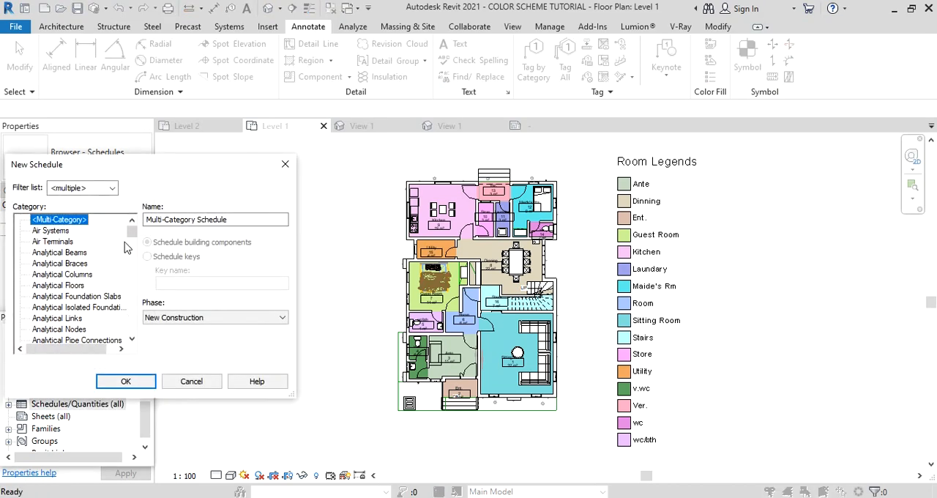
drag(131, 232, 132, 309)
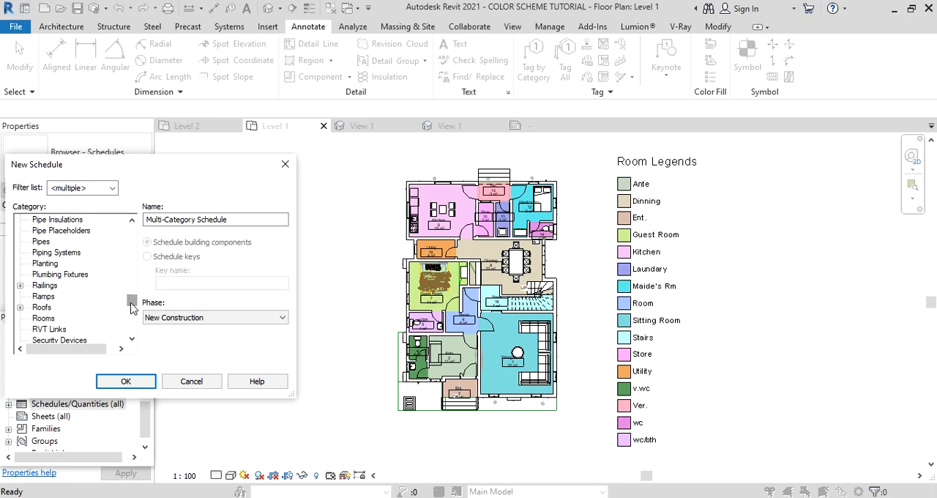
click(44, 318)
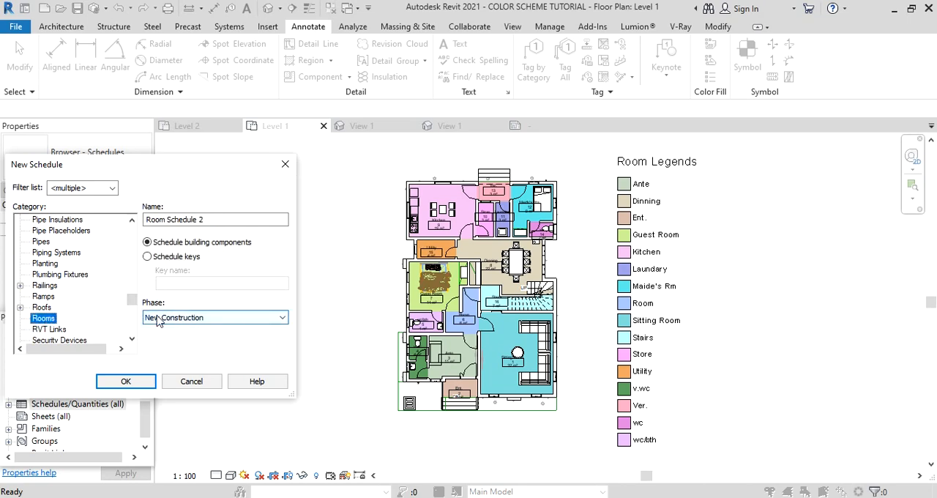
click(286, 319)
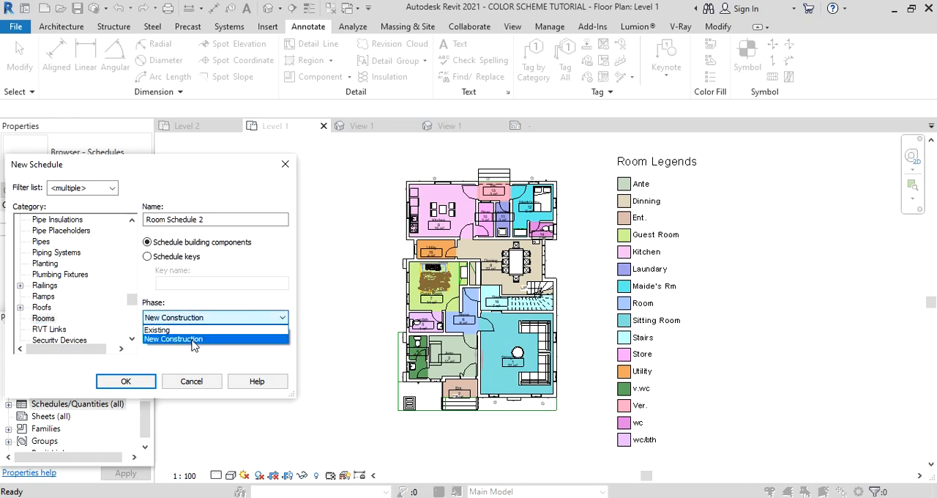
click(194, 339)
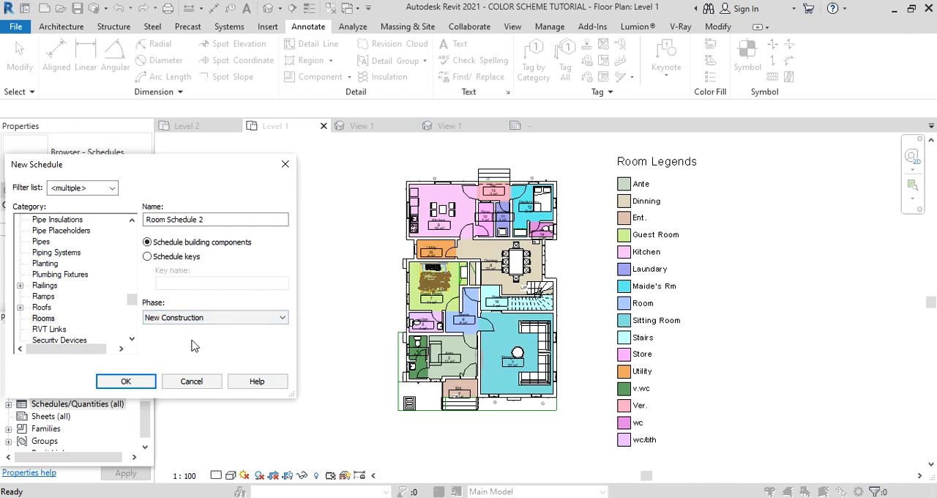
click(136, 385)
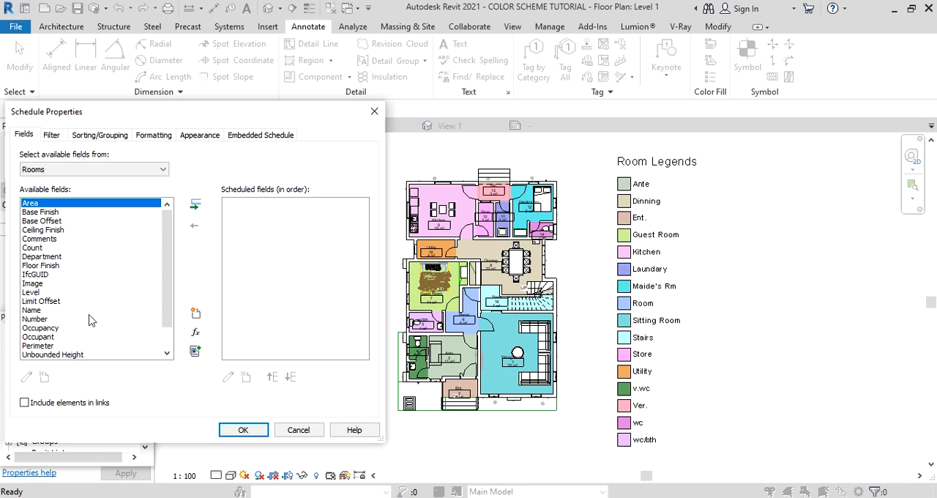
Add the Name, Perimeter, Area, Number and Level fields to the room schedule.
click(33, 311)
click(195, 205)
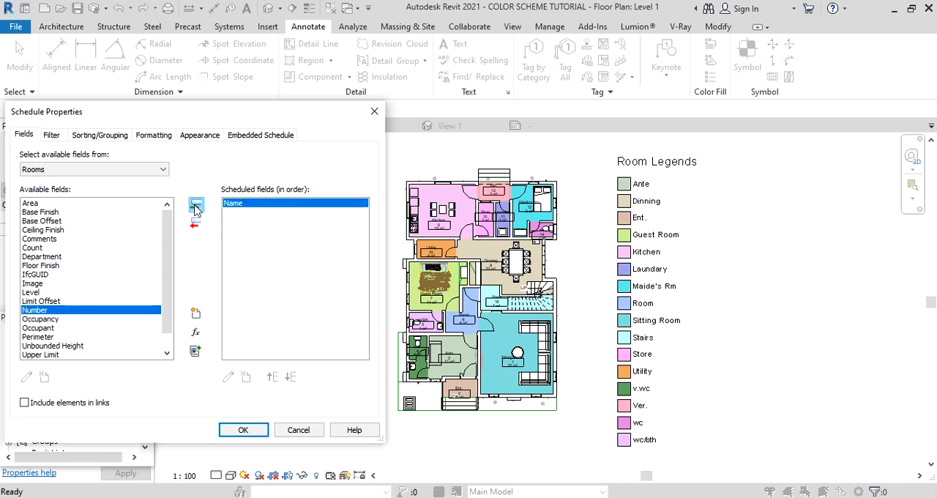
click(38, 337)
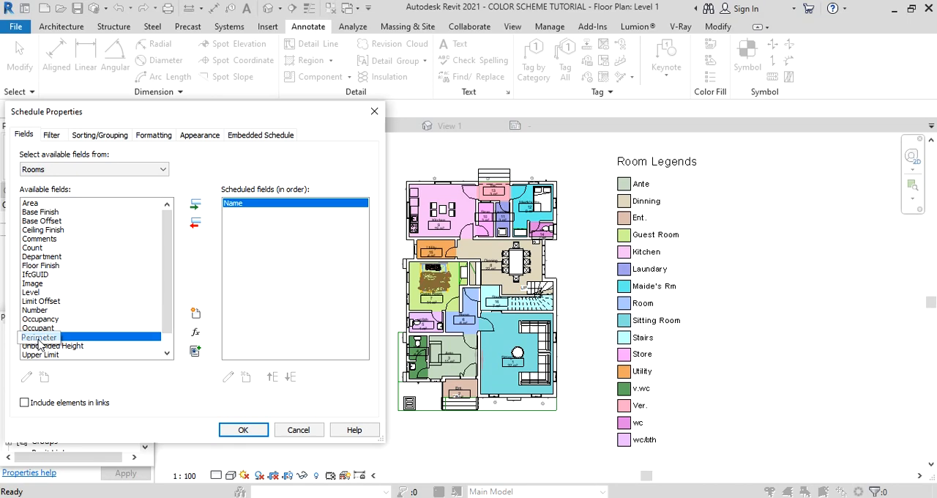
click(194, 212)
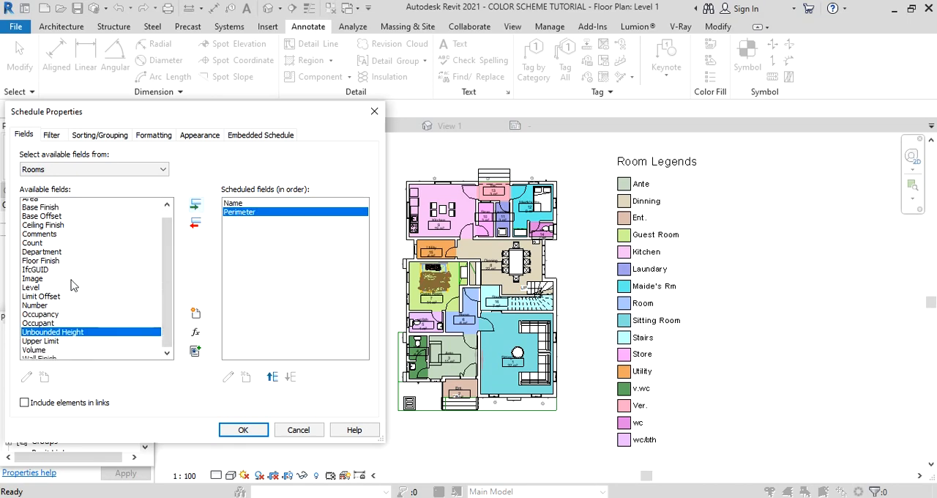
click(31, 204)
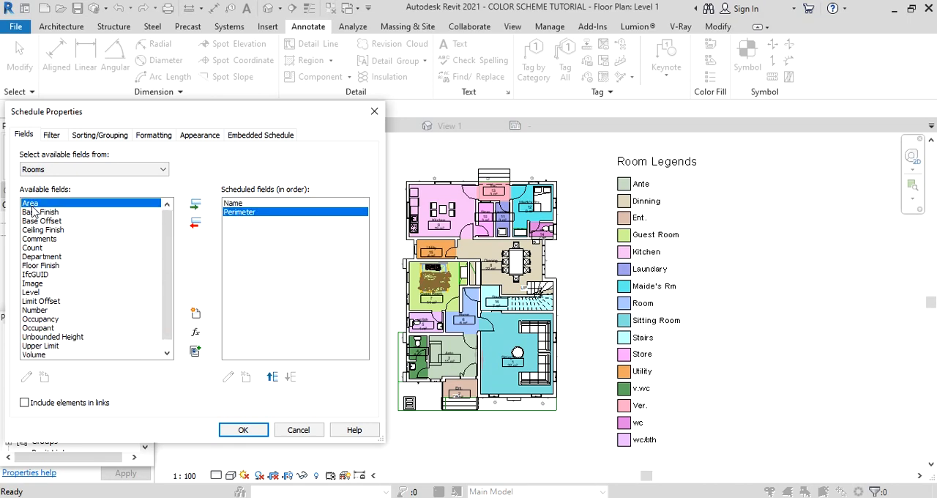
click(195, 205)
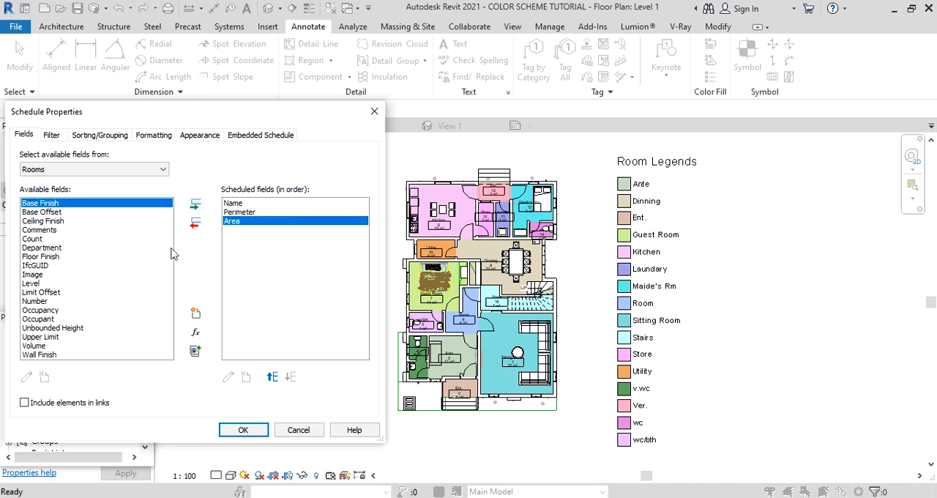
click(38, 302)
double_click(38, 304)
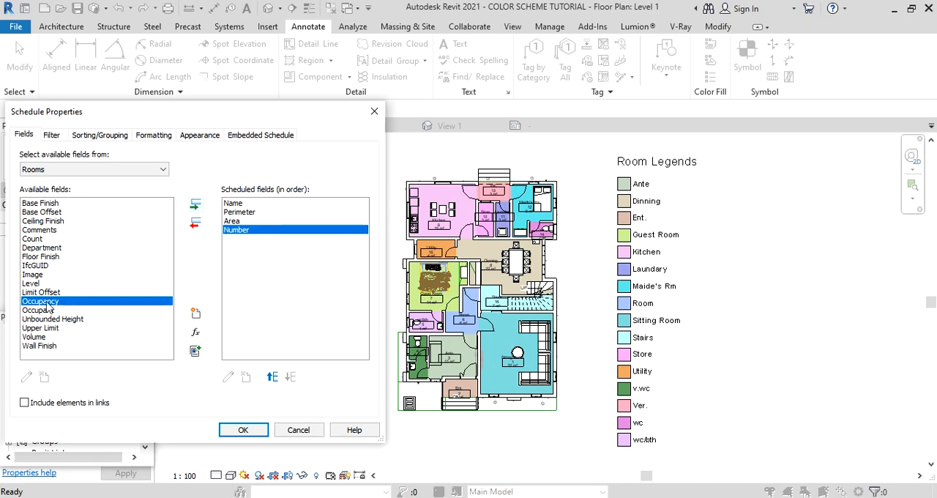
click(31, 284)
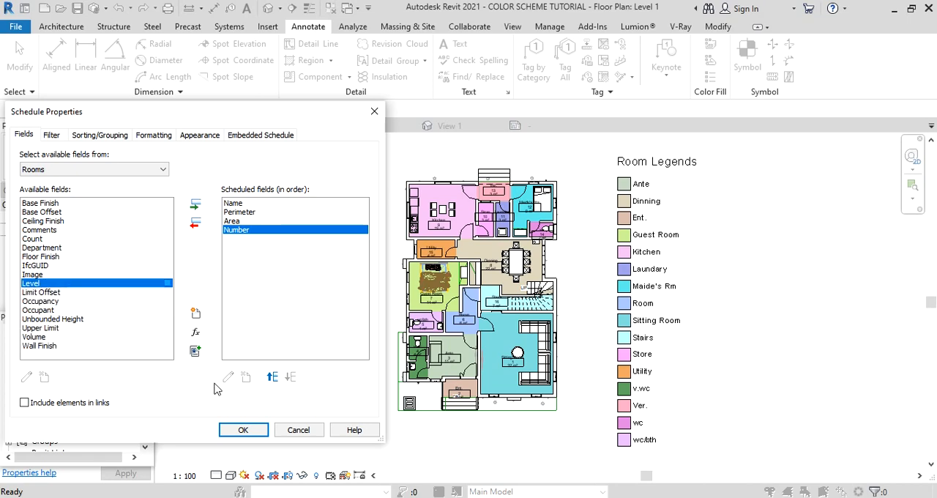
click(196, 208)
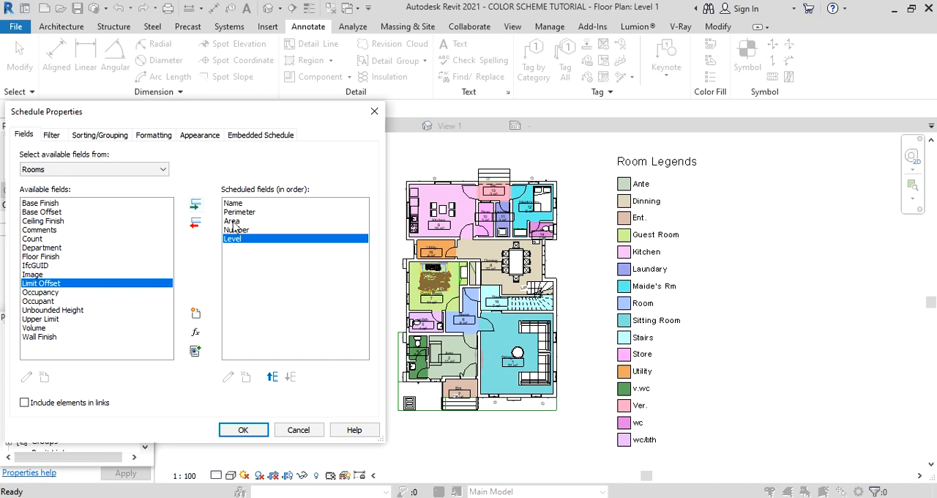
Reorder the scheduled fields to Name, Number, Area, Perimeter, Level, and generate the room schedule.
click(233, 221)
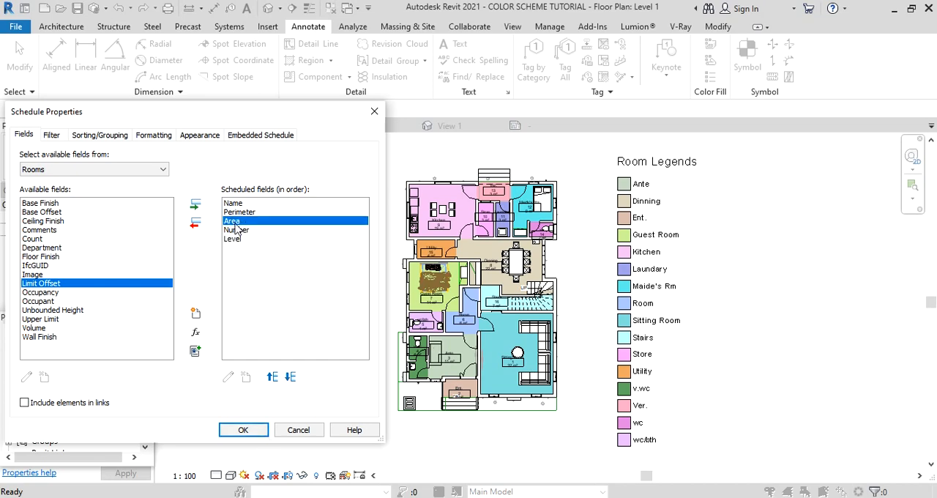
mouse_move(235, 224)
mouse_down()
mouse_move(235, 211)
mouse_move(240, 219)
mouse_up()
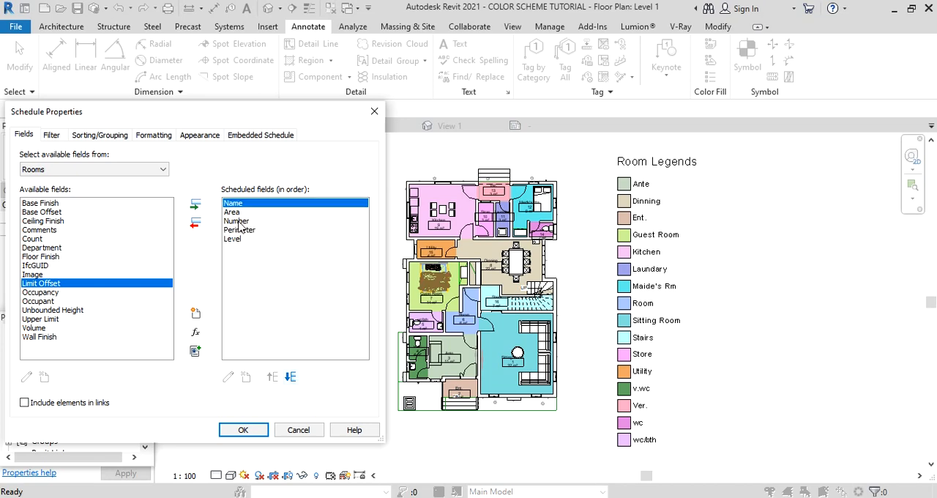
click(272, 376)
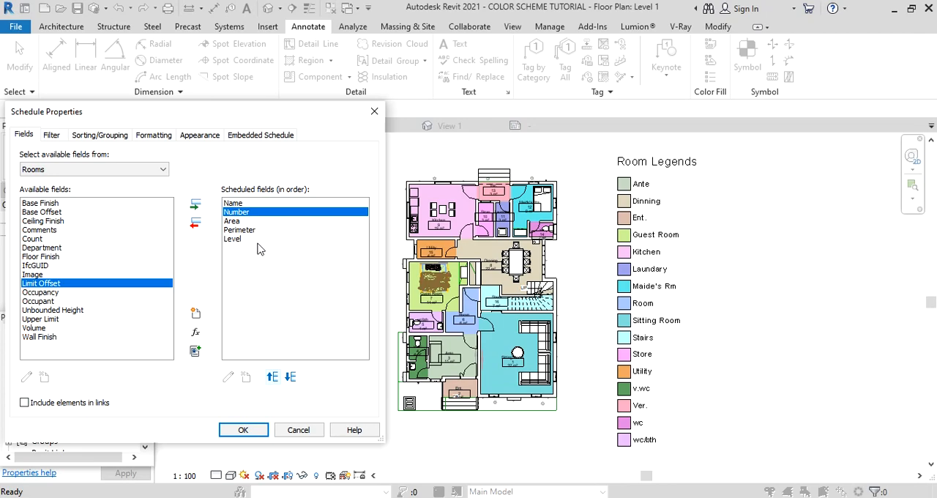
click(246, 432)
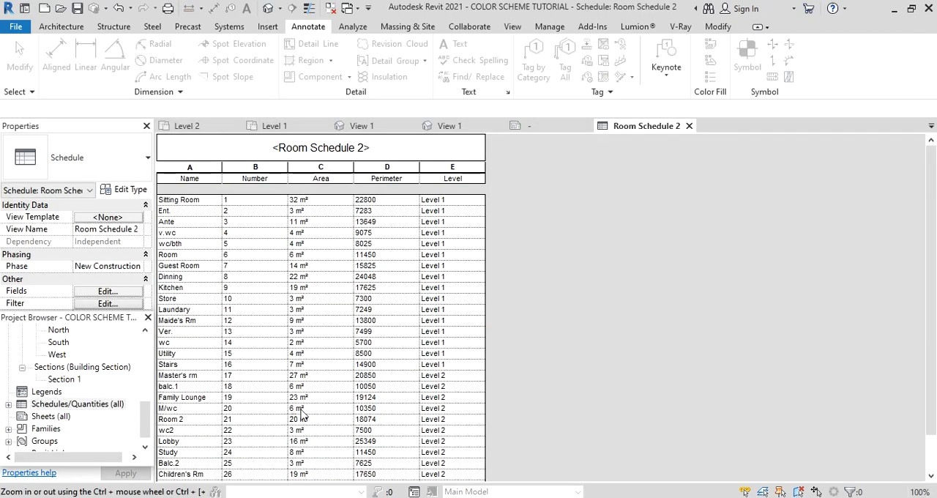
scroll(443, 387, down, 2)
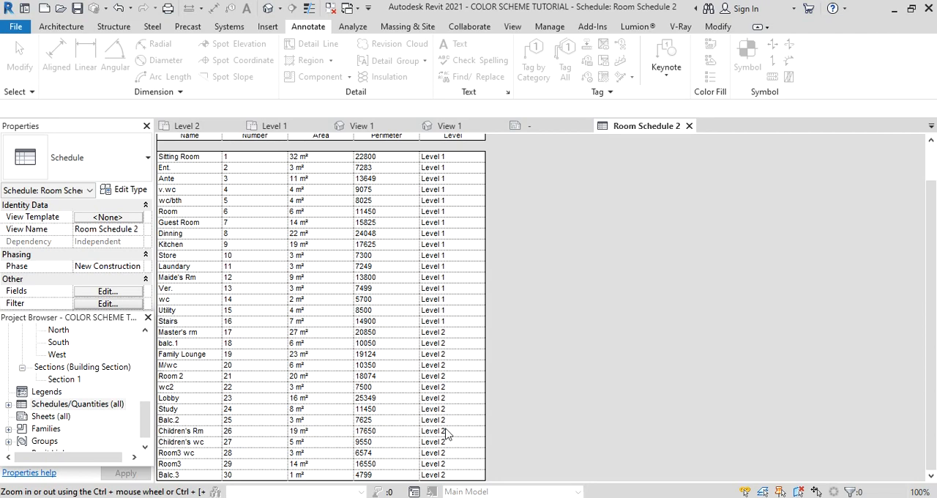
scroll(448, 369, up, 2)
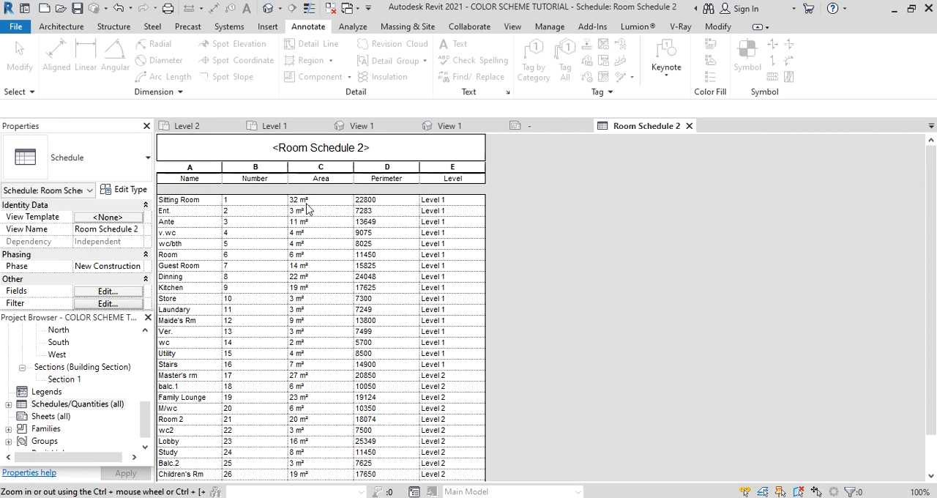
Return to the Level 1 floor plan and set the project's area units to square meters with two decimal places.
click(274, 126)
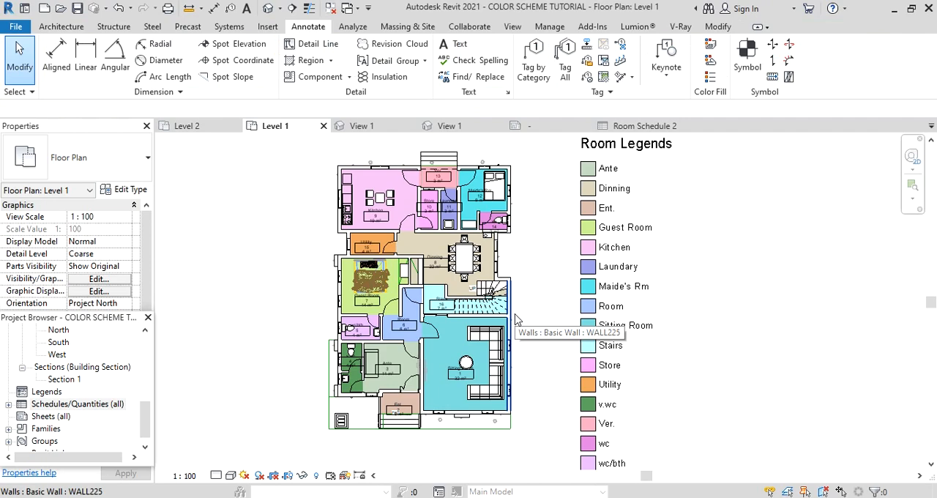
key(u)
key(n)
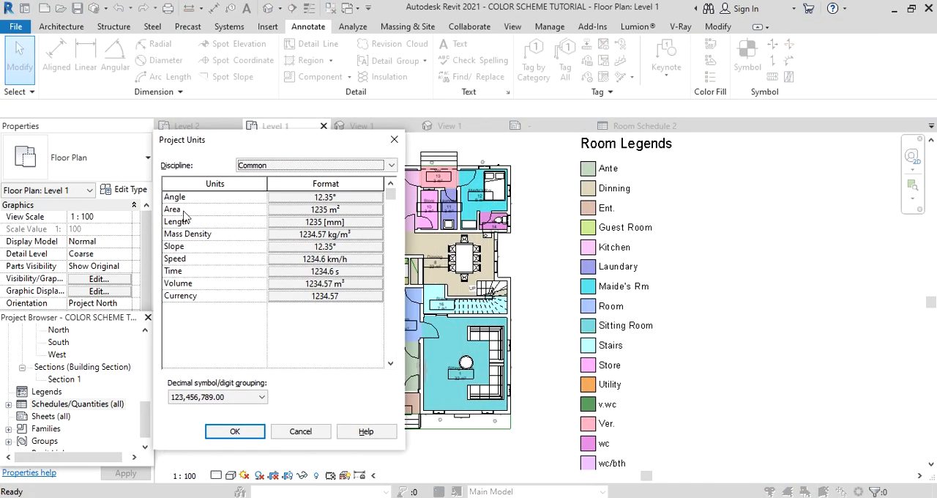
click(366, 209)
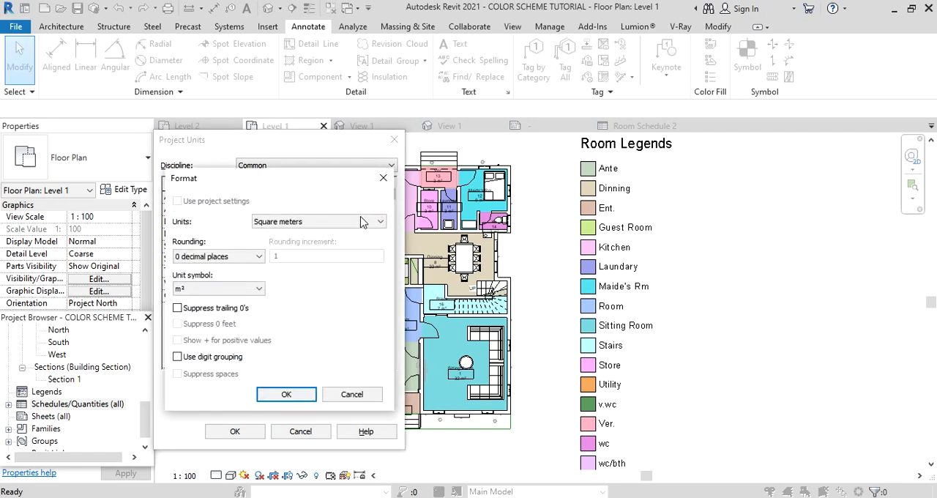
click(248, 256)
click(206, 315)
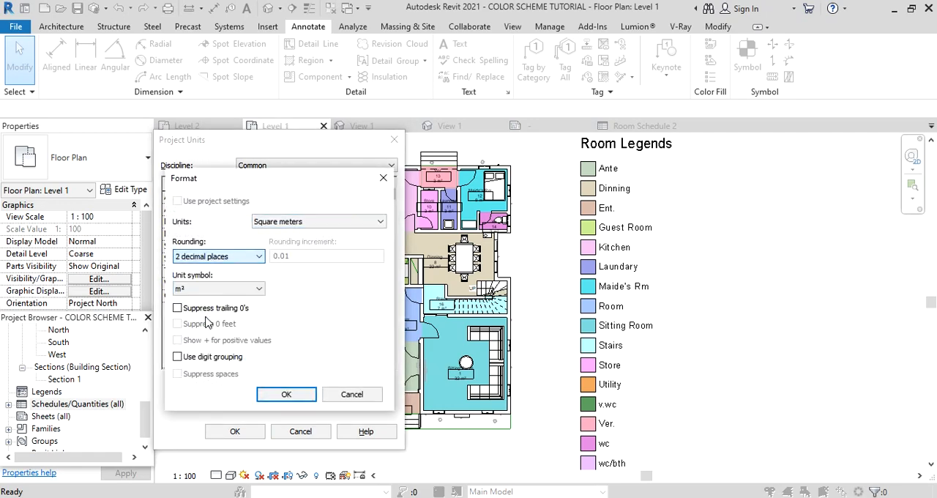
click(296, 394)
click(234, 431)
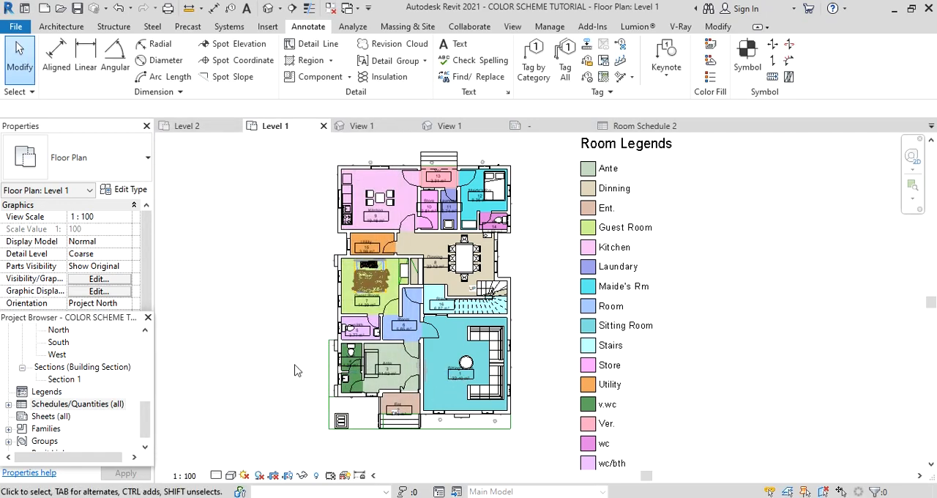
Check the area values in the room schedule and go back to the Level 1 floor plan.
click(623, 127)
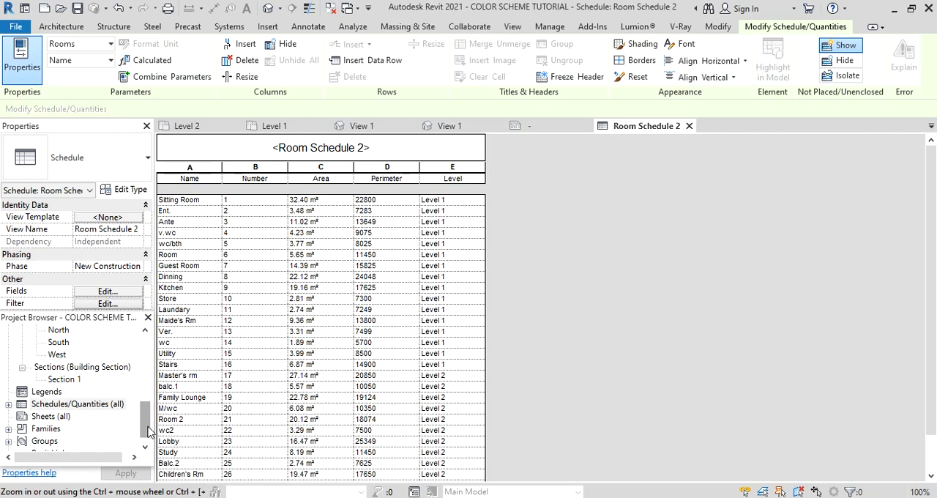
click(276, 125)
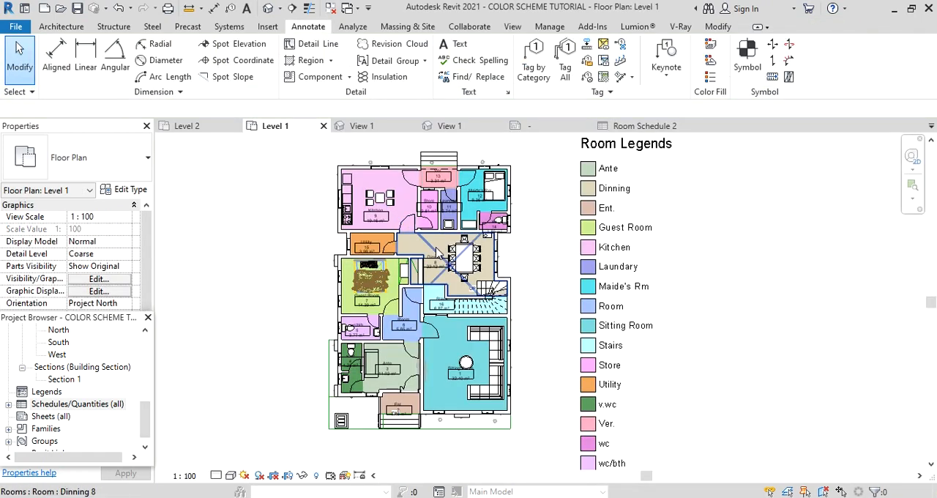
scroll(498, 319, down, 3)
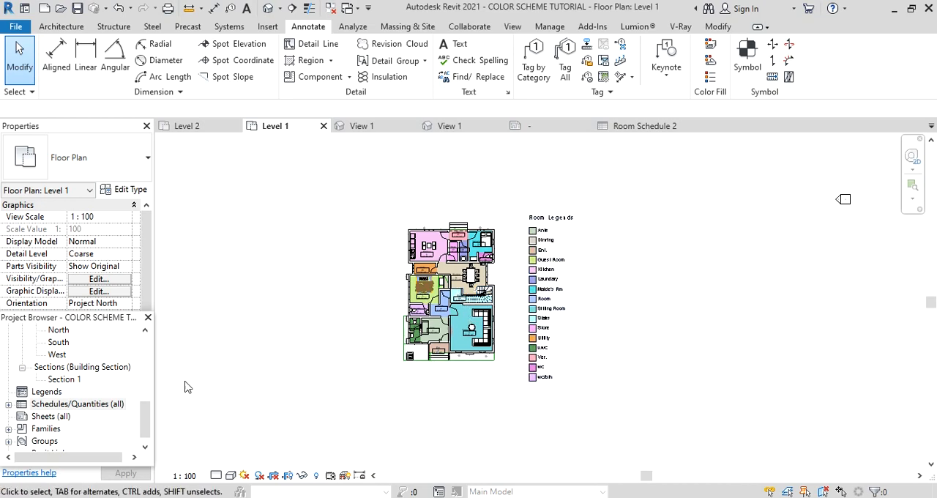
right_click(41, 418)
click(90, 338)
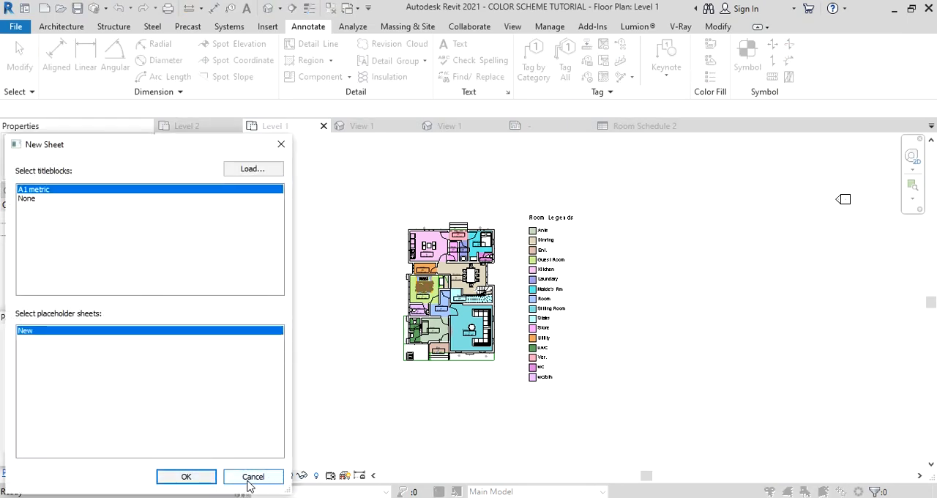
click(252, 477)
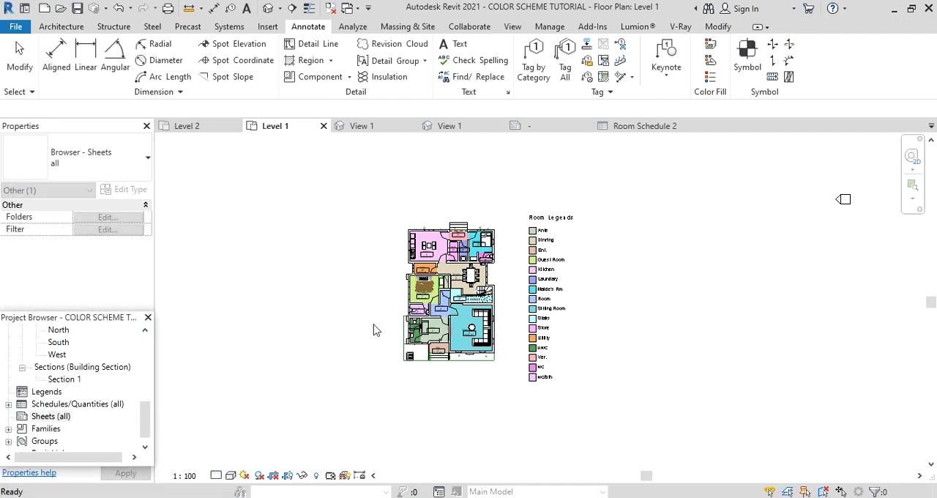
Create a new sheet with the A1 metric titleblock.
click(513, 27)
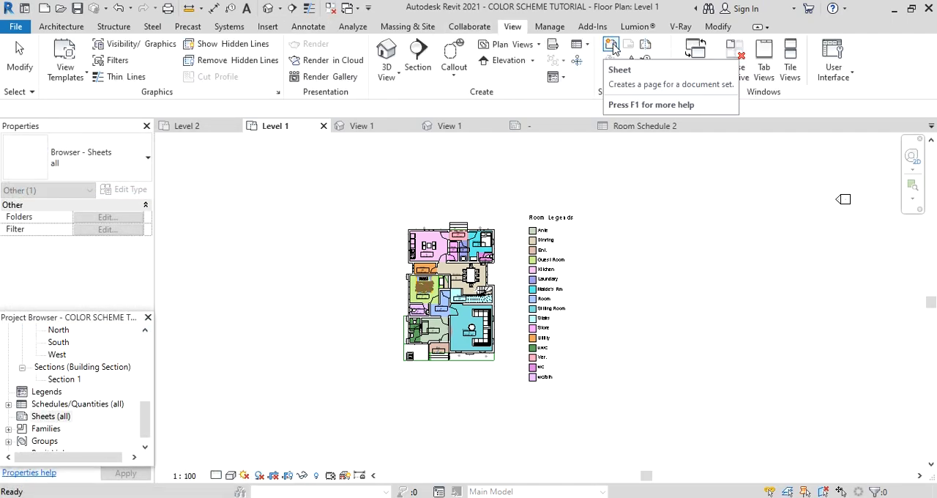
click(612, 45)
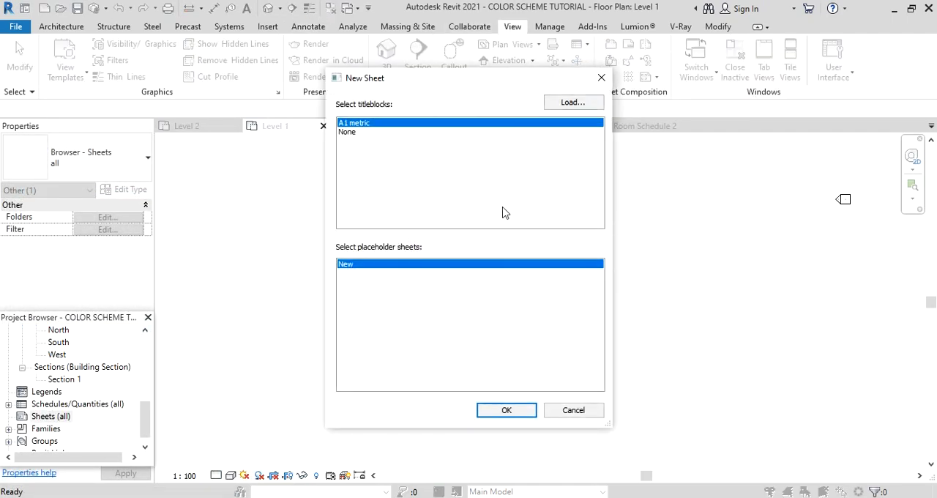
drag(531, 83, 298, 129)
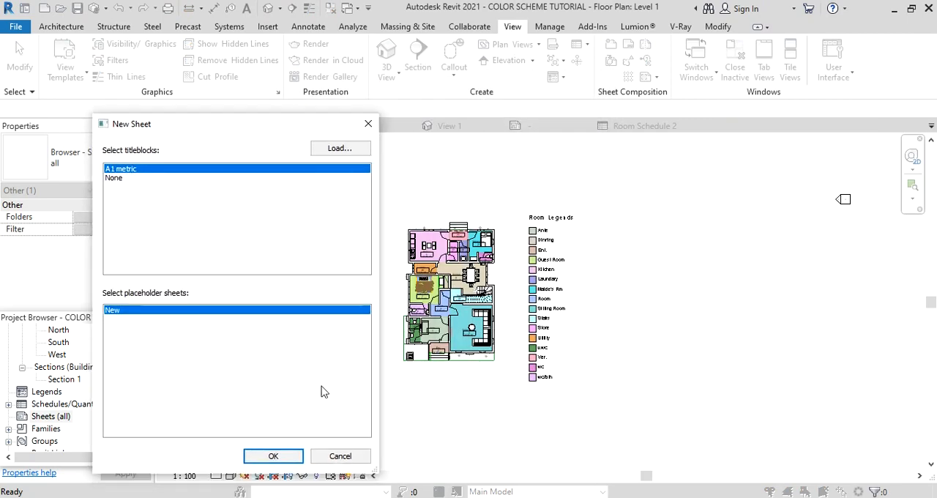
click(273, 456)
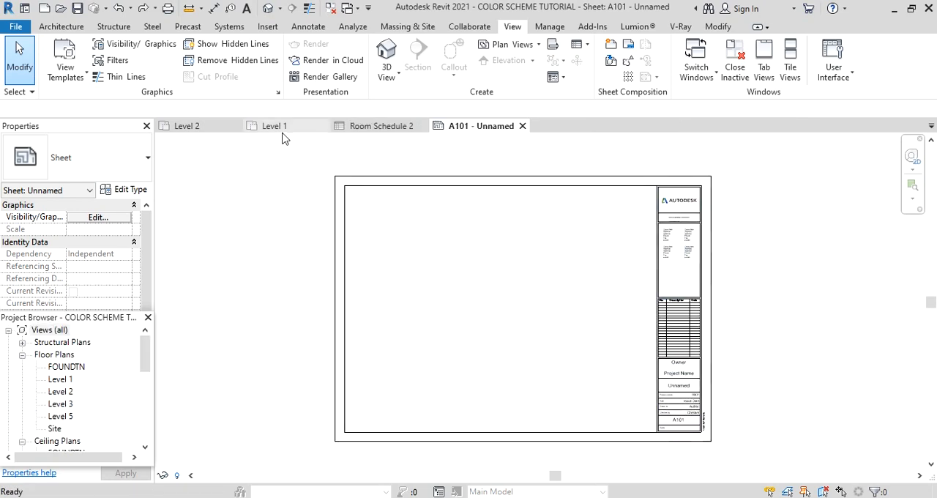
Turn on Crop View and Crop Region Visible for the Level 1 floor plan.
click(282, 129)
scroll(386, 302, up, 5)
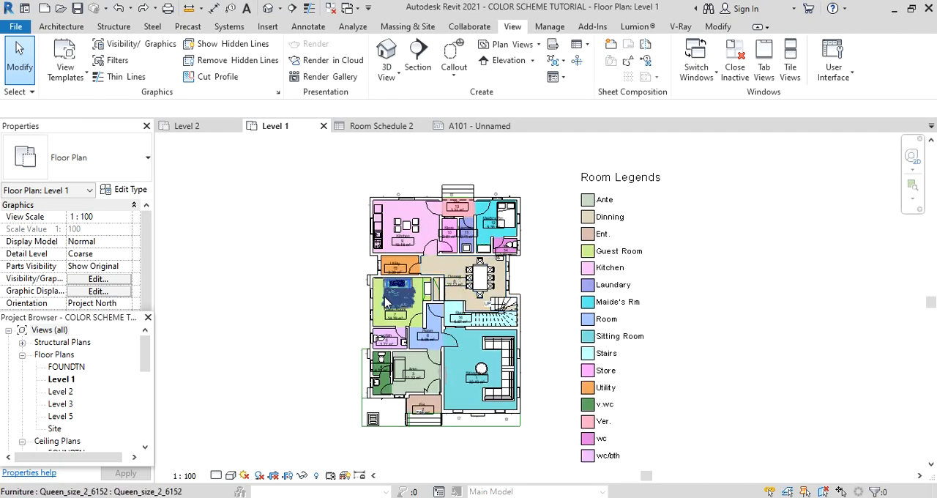
scroll(385, 302, up, 1)
scroll(80, 293, down, 5)
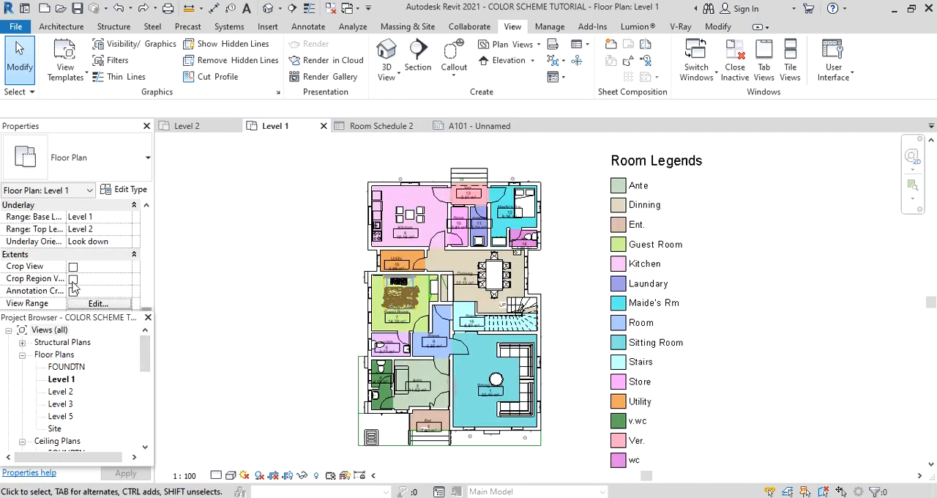
click(73, 279)
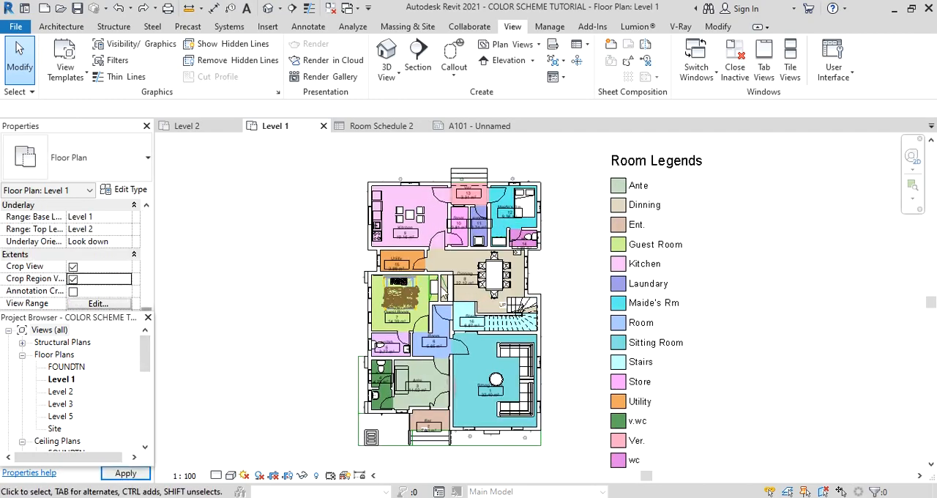
Shrink the Level 1 crop region closely around the house plan and room legend, and hide the crop boundary.
scroll(502, 291, down, 8)
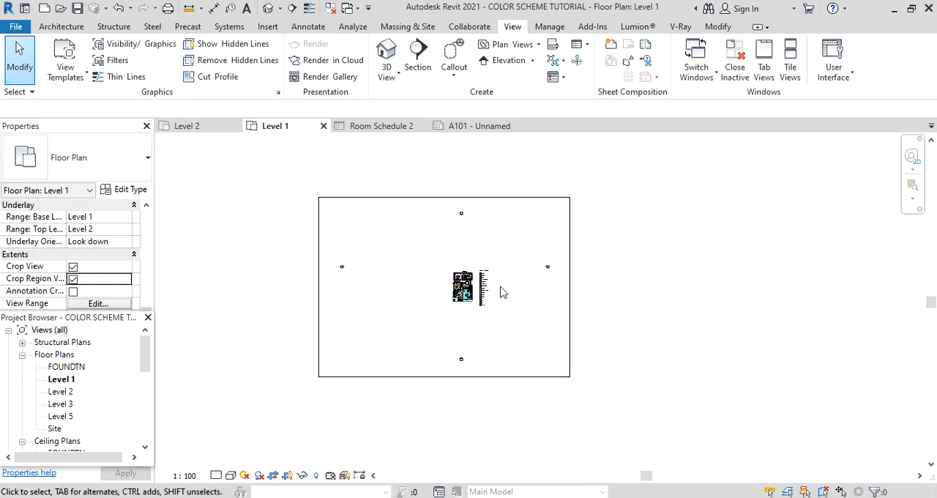
scroll(502, 292, down, 2)
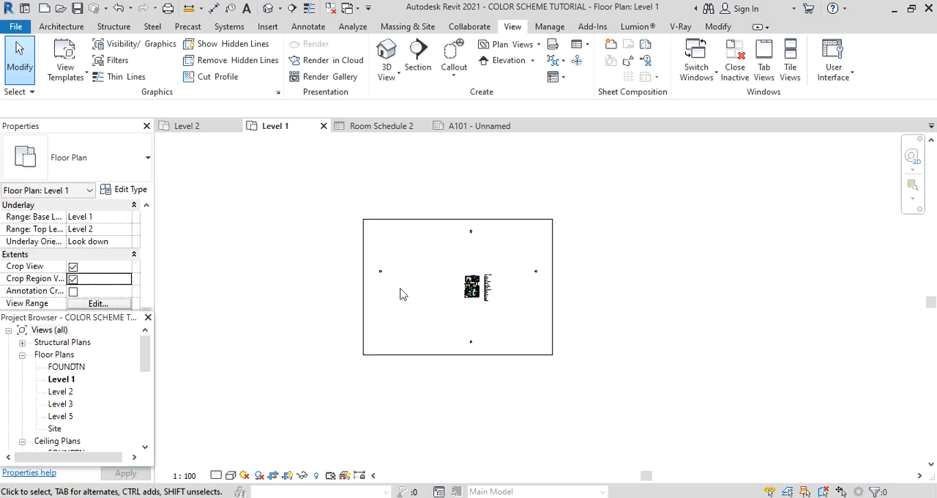
click(502, 356)
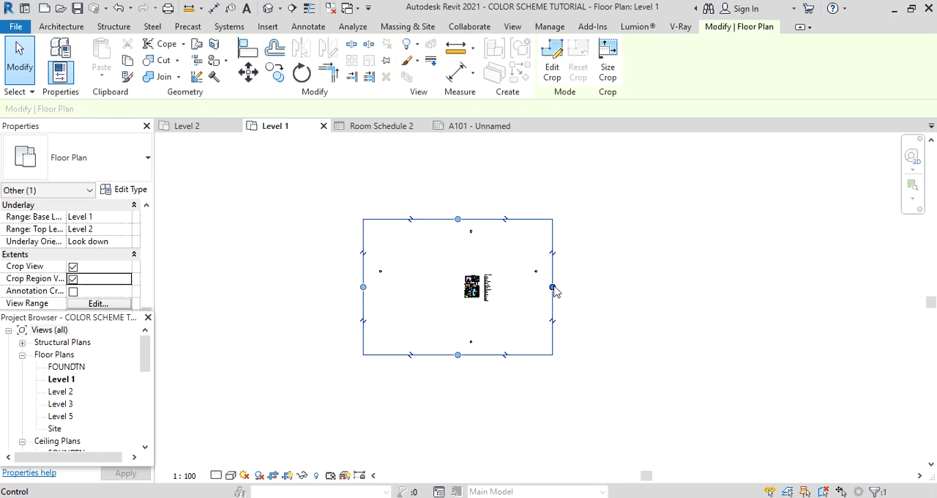
drag(553, 286, 499, 281)
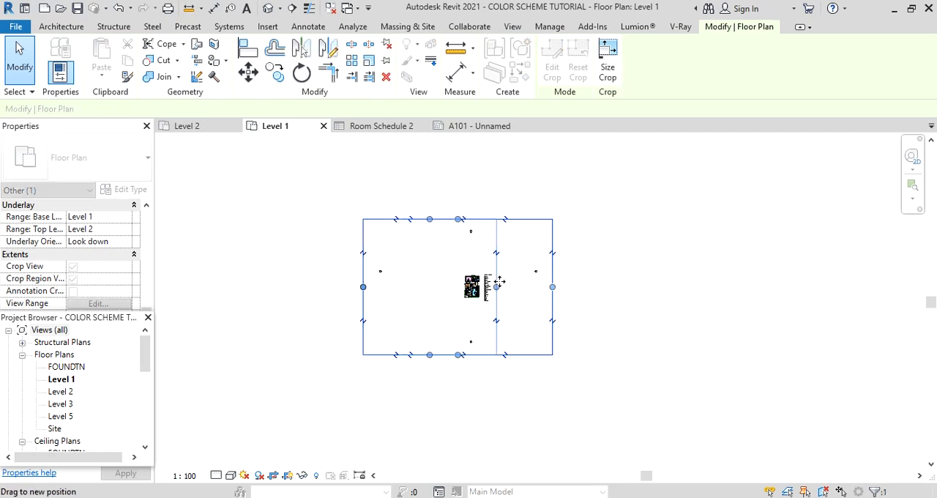
drag(363, 293, 483, 301)
drag(477, 219, 475, 272)
scroll(485, 296, up, 5)
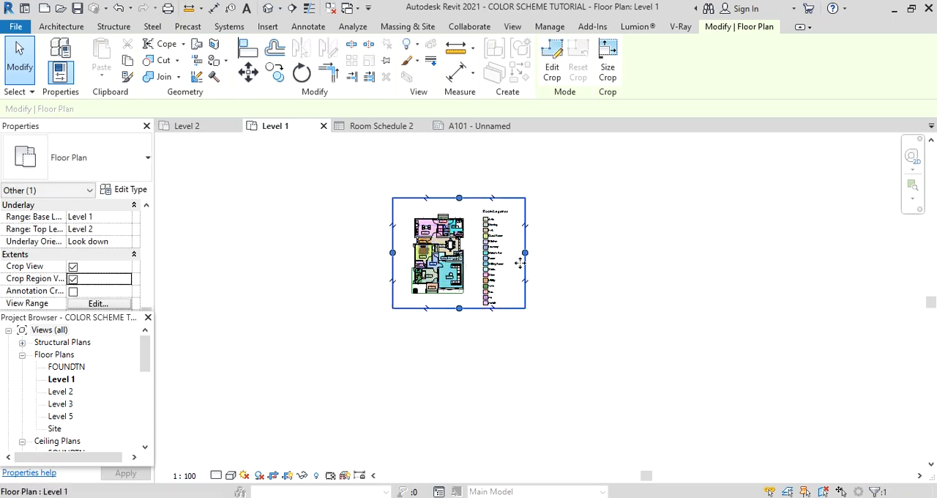
drag(524, 252, 560, 279)
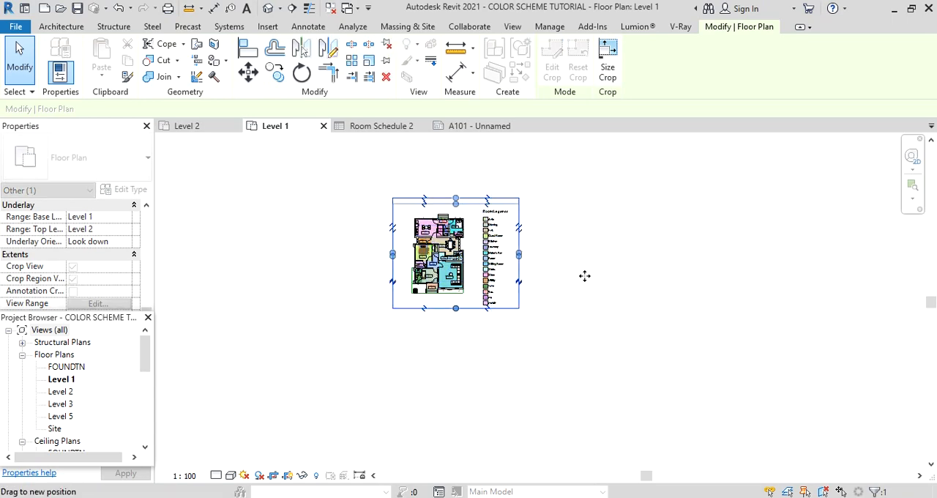
click(584, 278)
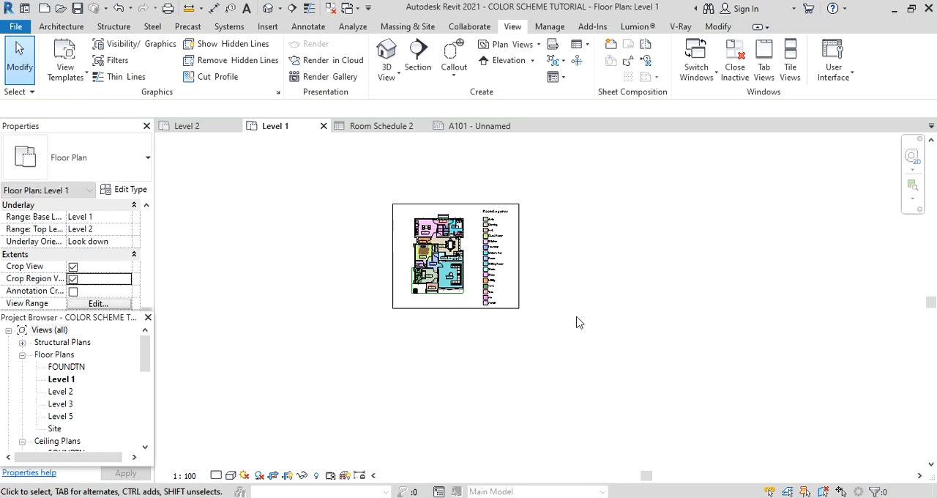
click(72, 280)
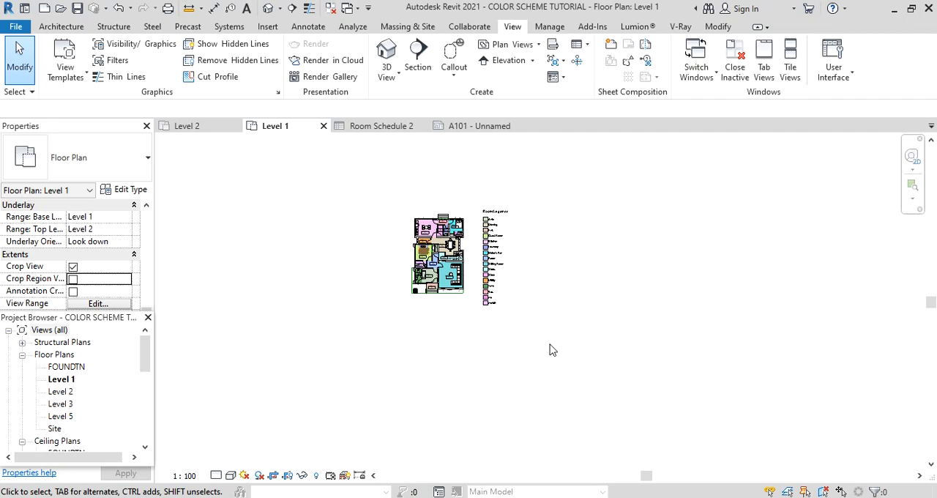
Place the Level 1 floor plan with its room legend in the left half of sheet A101.
click(476, 127)
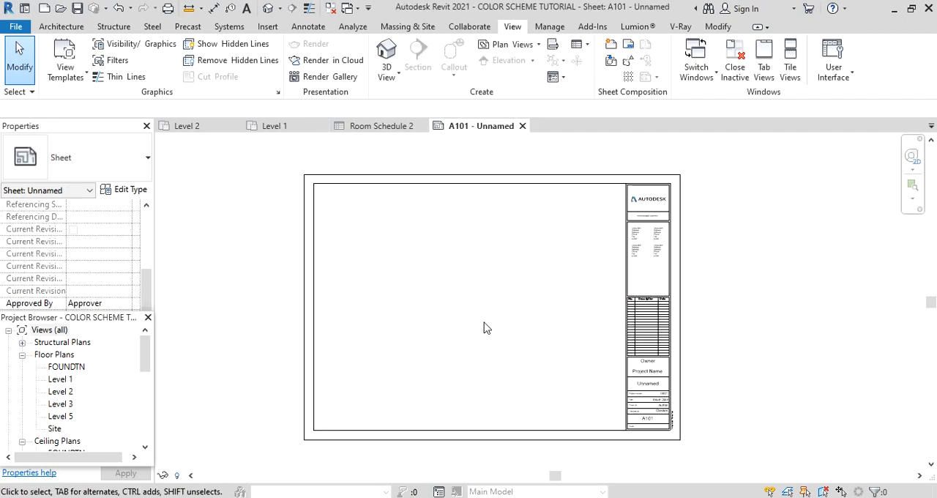
mouse_move(145, 361)
mouse_down()
mouse_move(152, 405)
mouse_move(144, 344)
mouse_up()
click(62, 379)
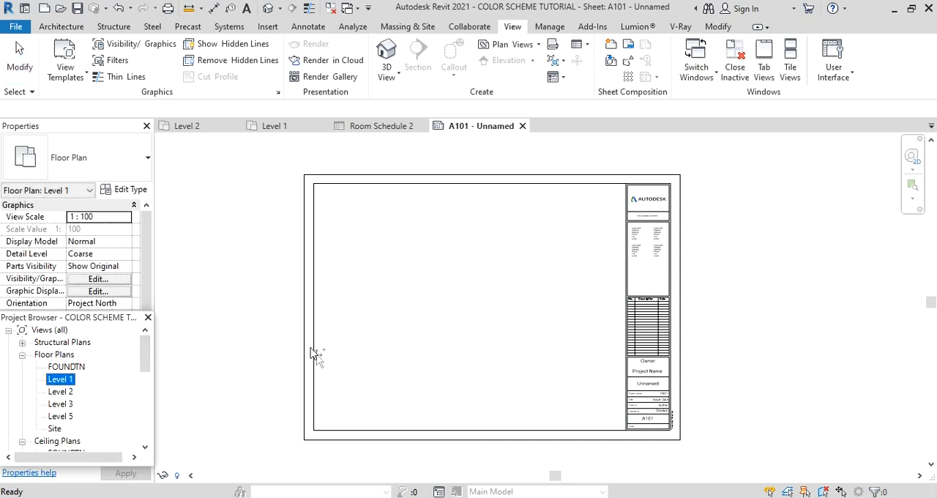
drag(314, 355, 397, 285)
click(411, 298)
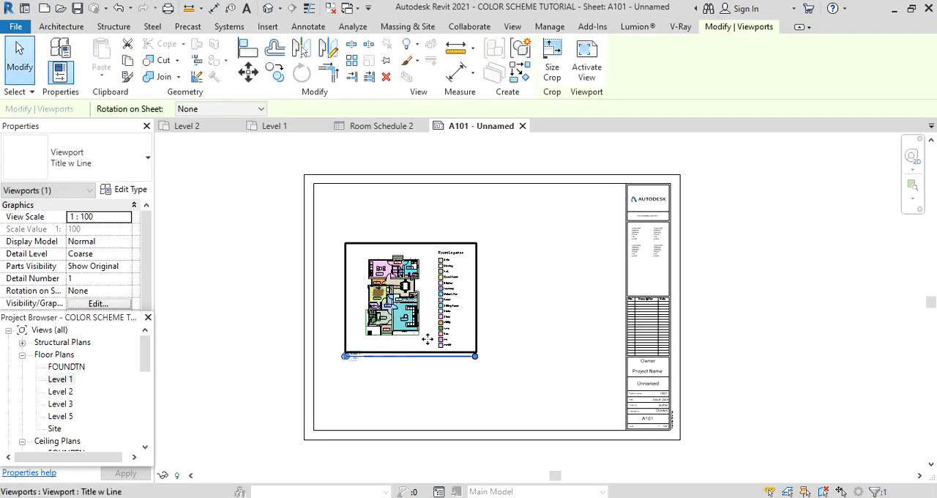
scroll(466, 286, up, 2)
scroll(340, 315, down, 2)
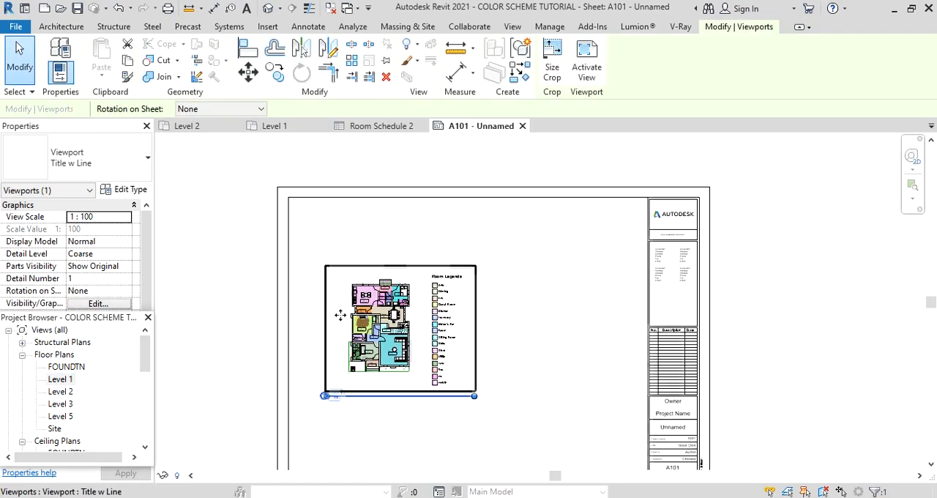
scroll(340, 315, down, 1)
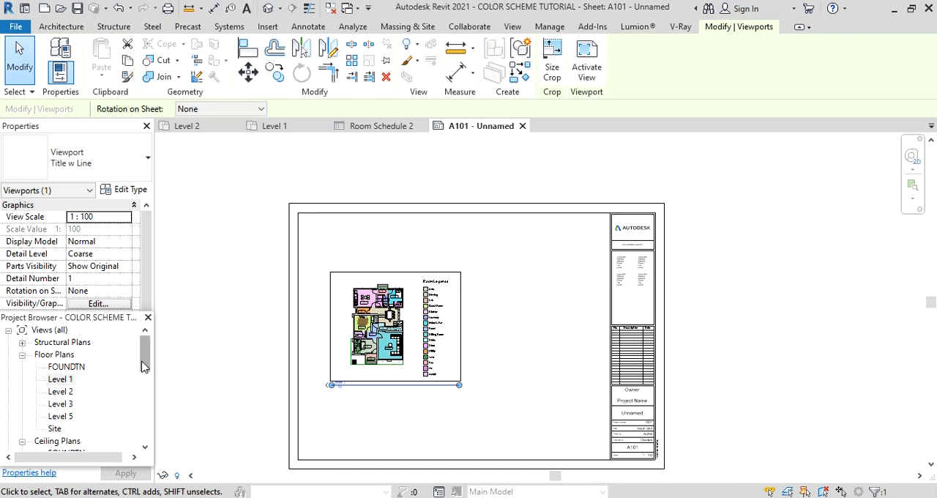
Place Room Schedule 2 on sheet A101 beside the Level 1 room legend.
drag(144, 365, 149, 434)
click(8, 405)
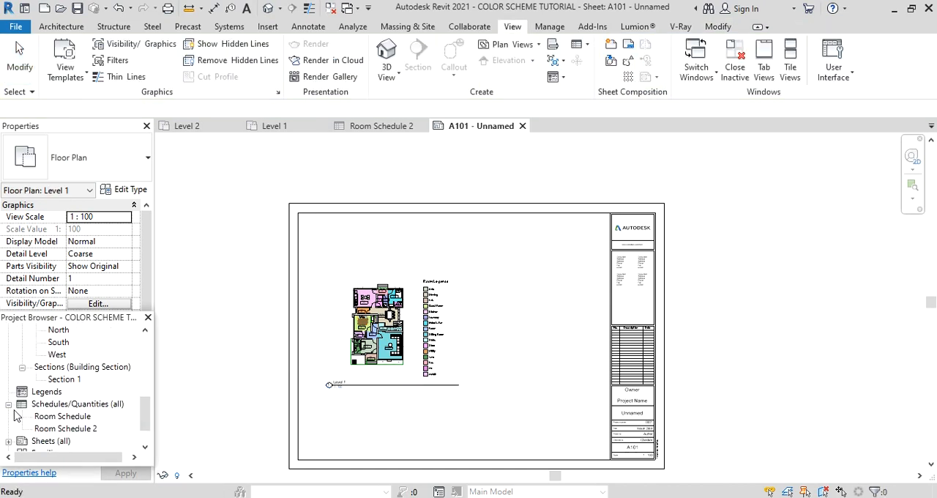
click(65, 429)
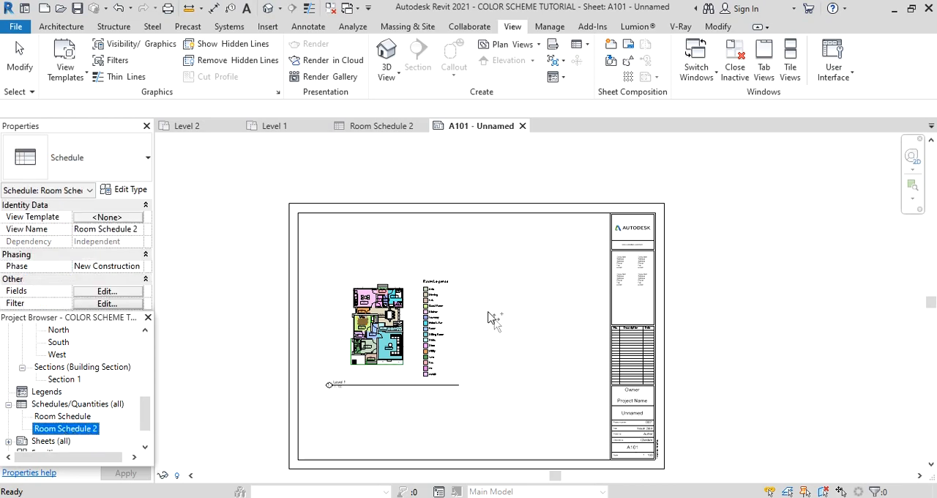
drag(488, 313, 494, 339)
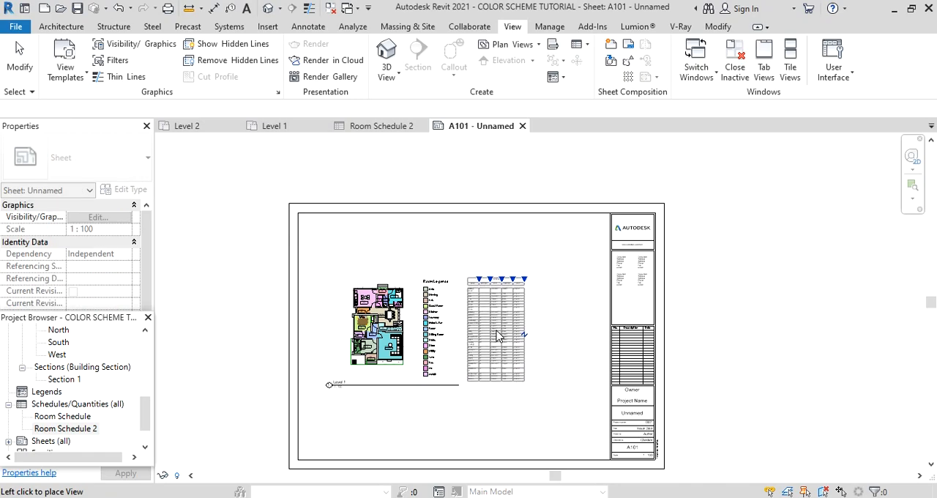
click(497, 335)
scroll(487, 331, up, 2)
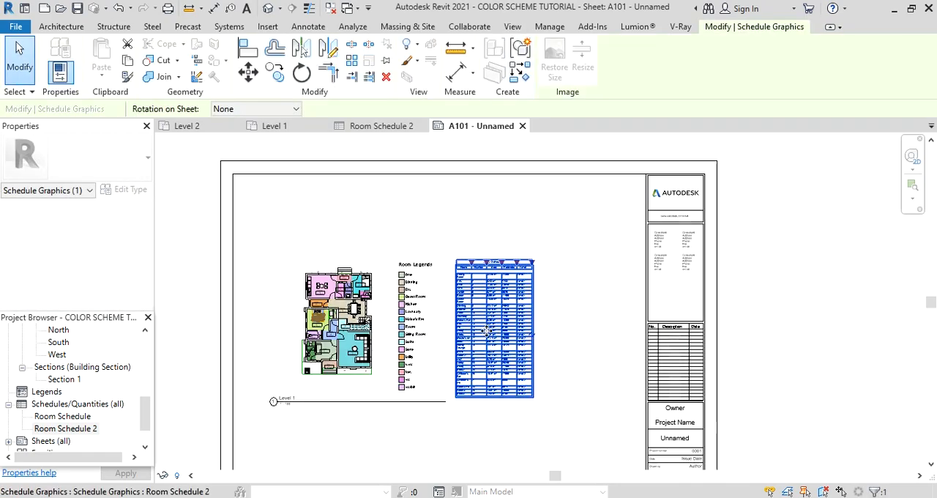
mouse_move(487, 331)
mouse_down()
mouse_move(474, 329)
mouse_move(496, 330)
mouse_up()
click(548, 354)
Examine the room schedule and colored plan on sheet A101, and return to the Level 1 floor plan.
scroll(433, 377, up, 2)
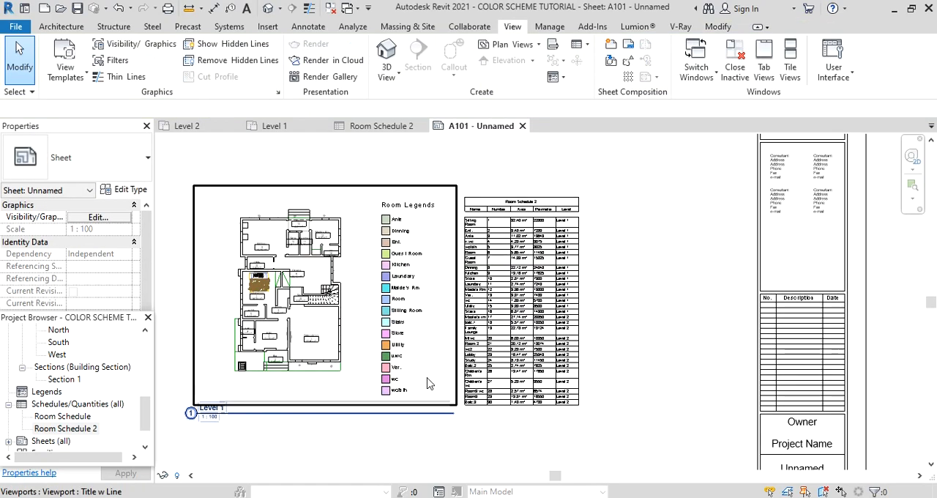
scroll(531, 283, up, 3)
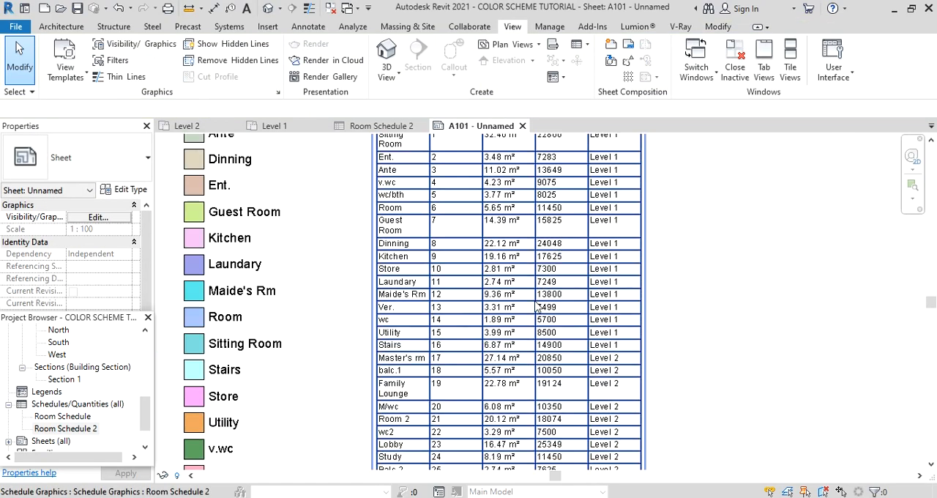
scroll(514, 356, down, 2)
scroll(553, 210, up, 4)
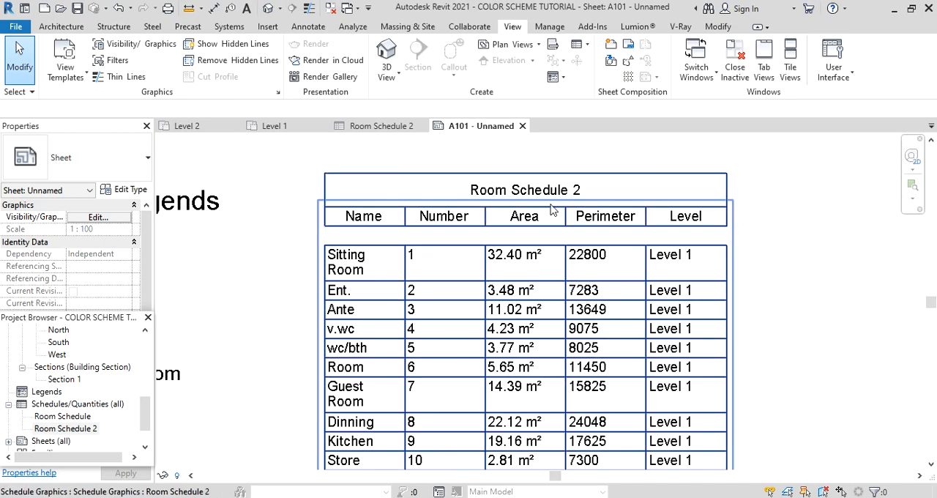
scroll(505, 335, down, 5)
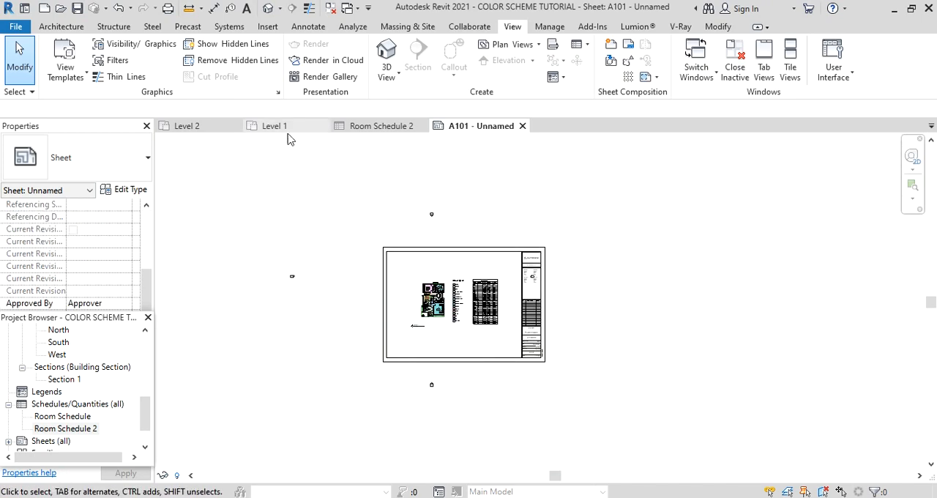
click(285, 127)
scroll(472, 227, up, 2)
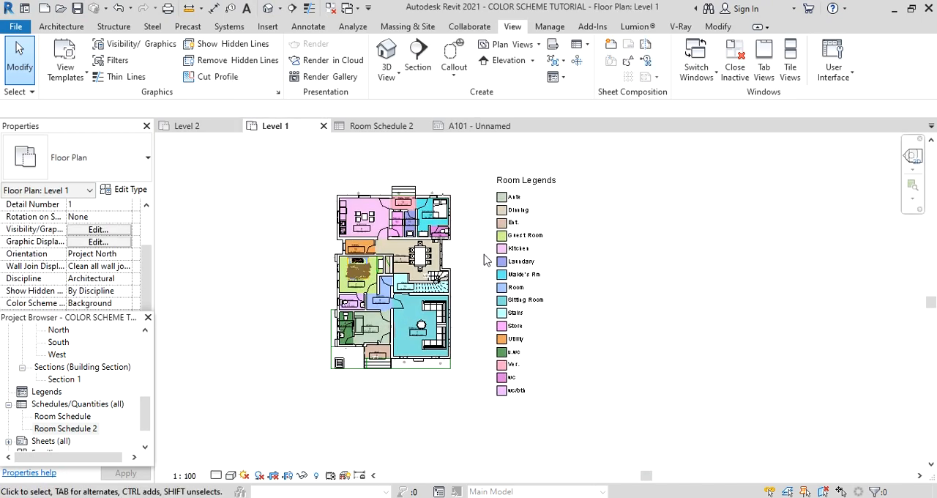
scroll(439, 343, down, 1)
scroll(416, 334, up, 2)
Remove the room colors from the Level 1 plan by setting its legend's color scheme to (none).
click(552, 342)
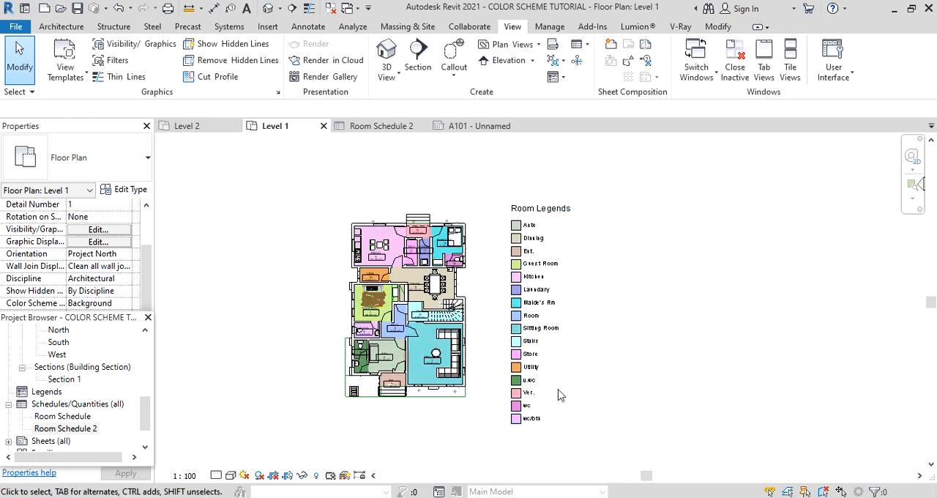
click(524, 334)
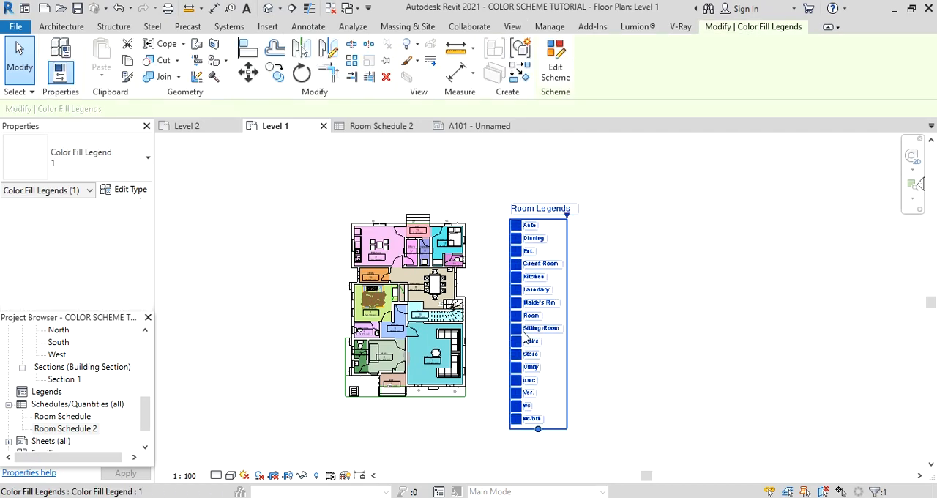
click(556, 61)
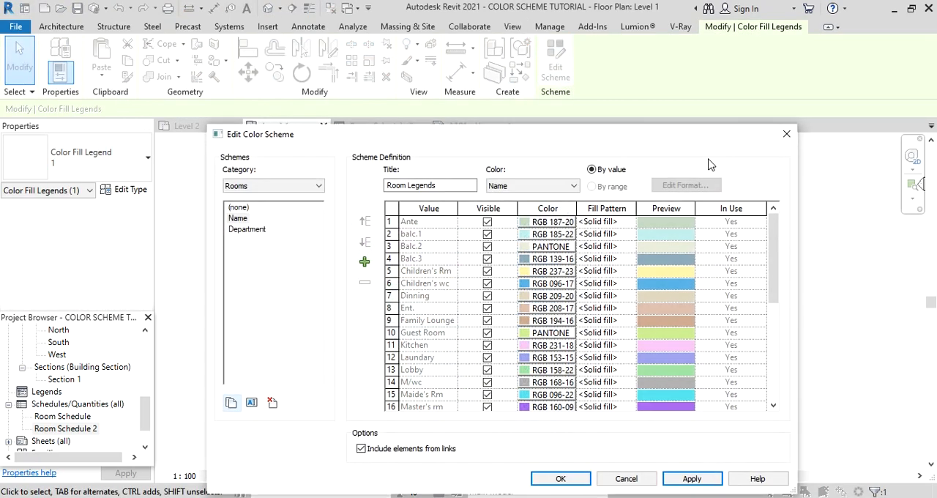
click(240, 208)
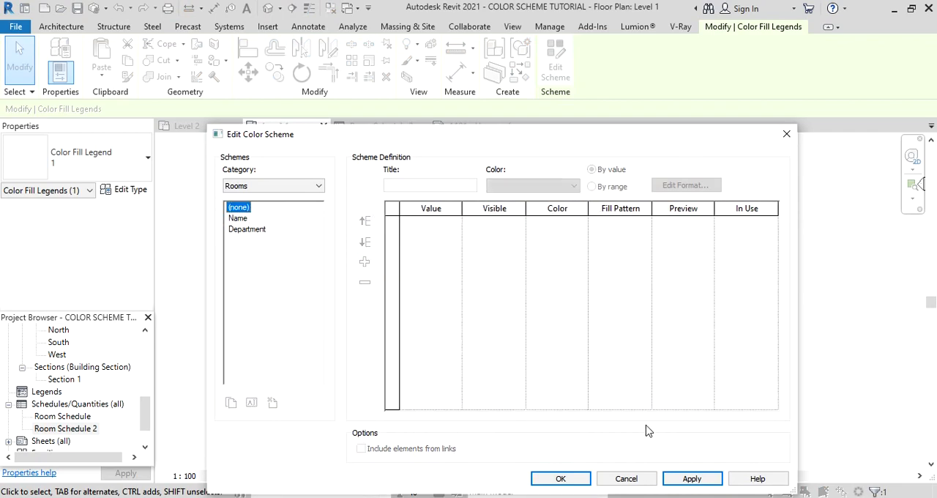
click(692, 479)
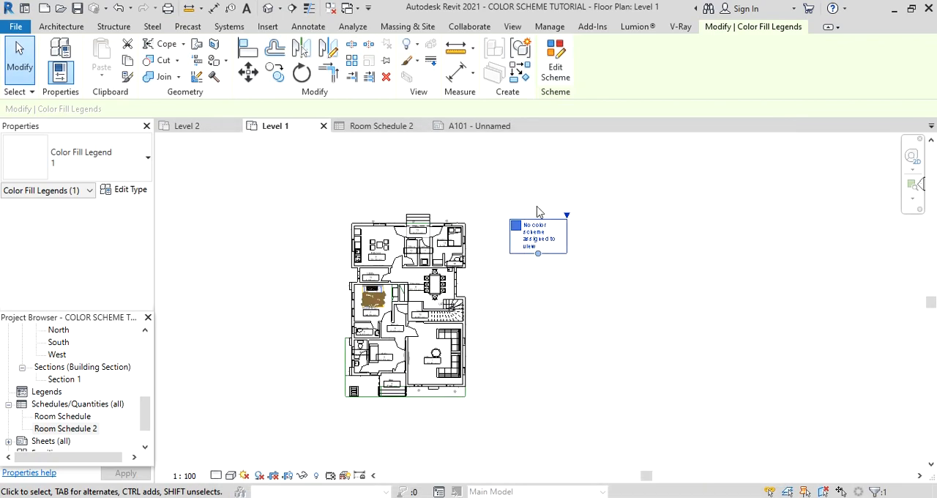
click(642, 308)
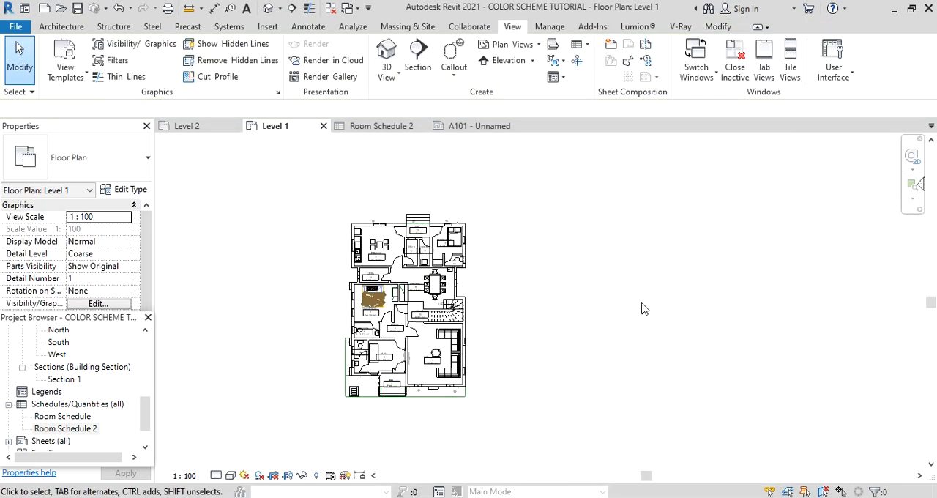
Try the Shaded visual style on the Level 1 floor plan and switch the view back to Hidden Line.
scroll(358, 410, up, 2)
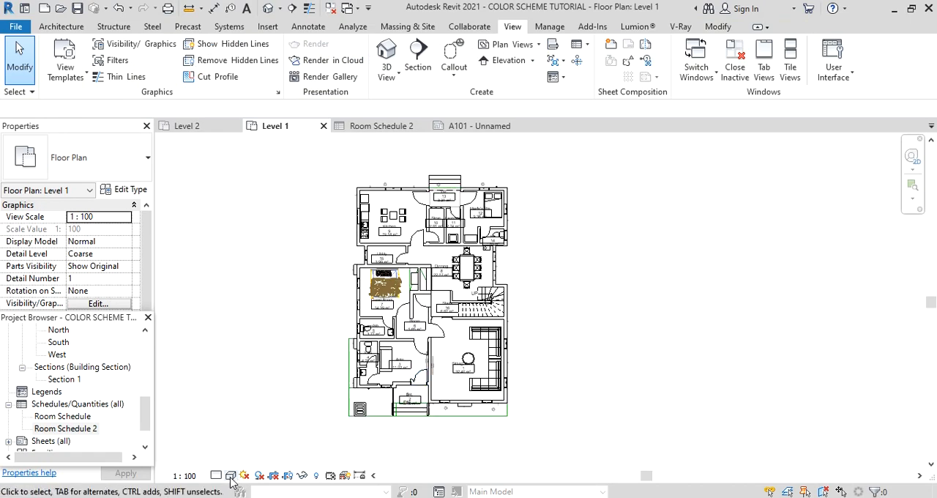
click(231, 475)
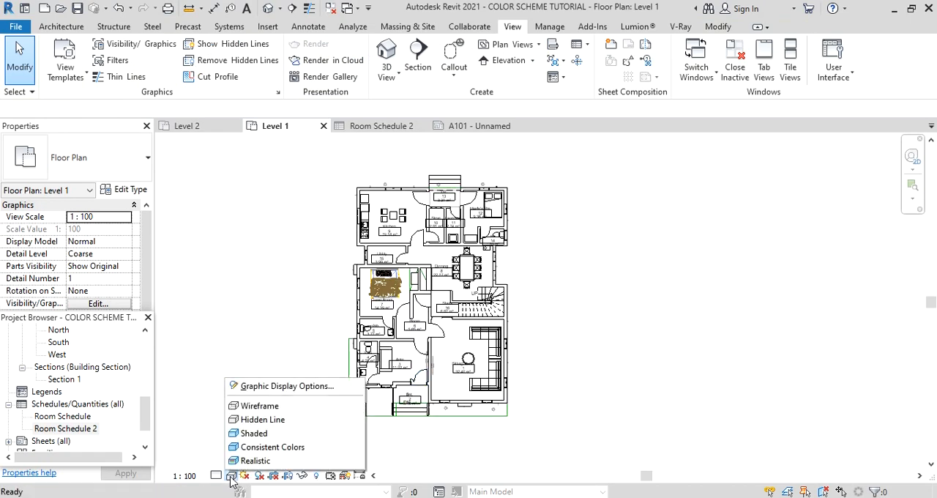
click(264, 434)
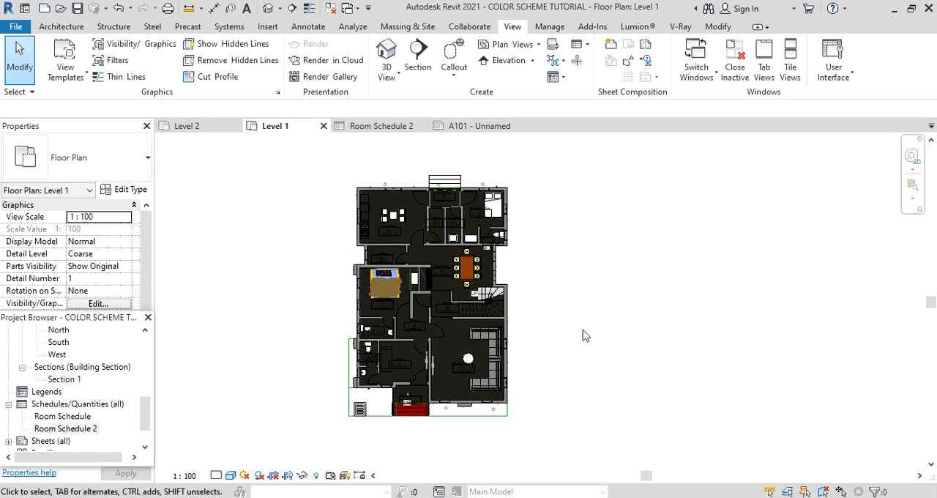
scroll(601, 386, up, 1)
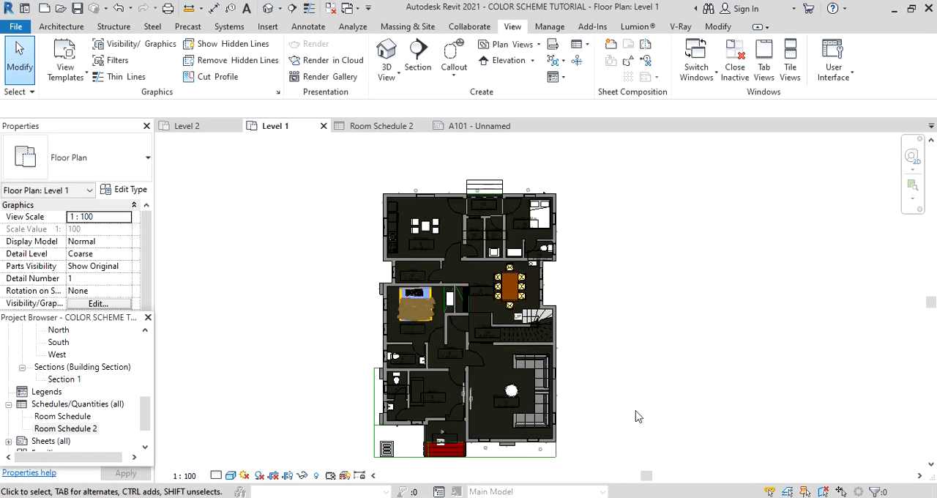
click(231, 475)
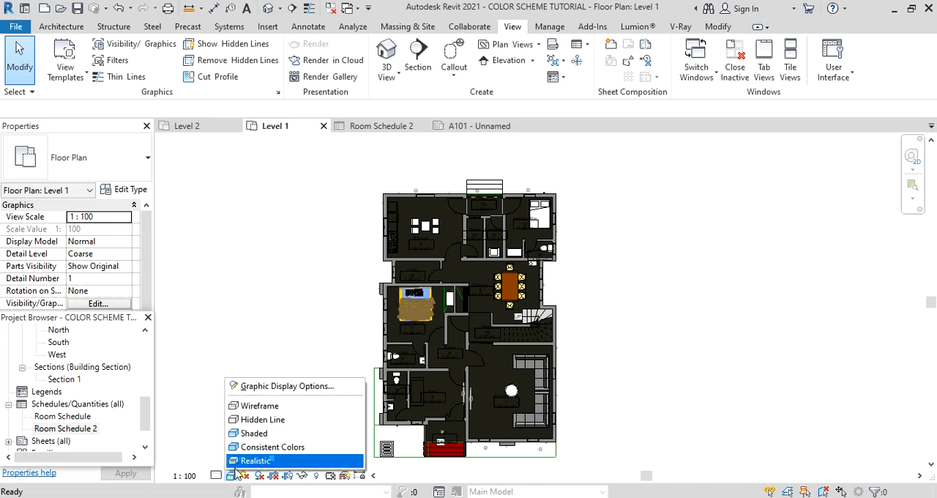
click(263, 421)
Turn off Show Area and Show Room Number in the type properties of the Ante room's tag.
scroll(464, 364, up, 1)
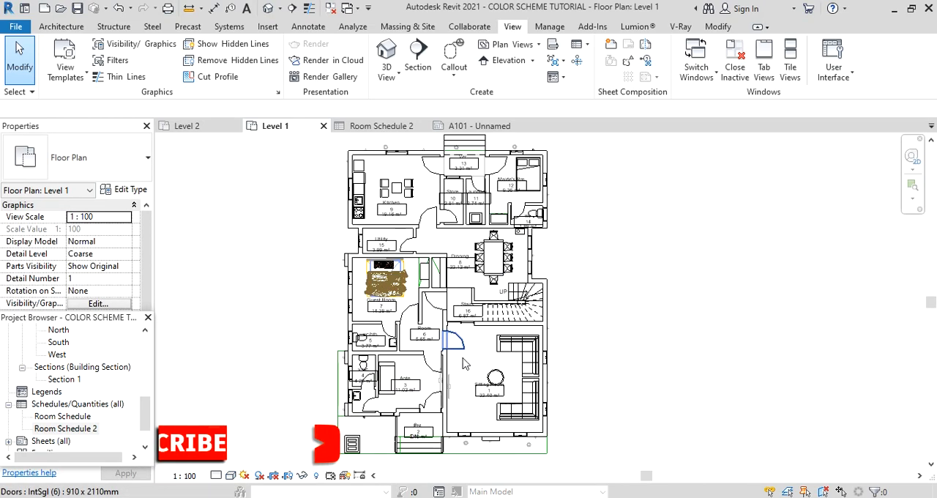
scroll(464, 364, up, 4)
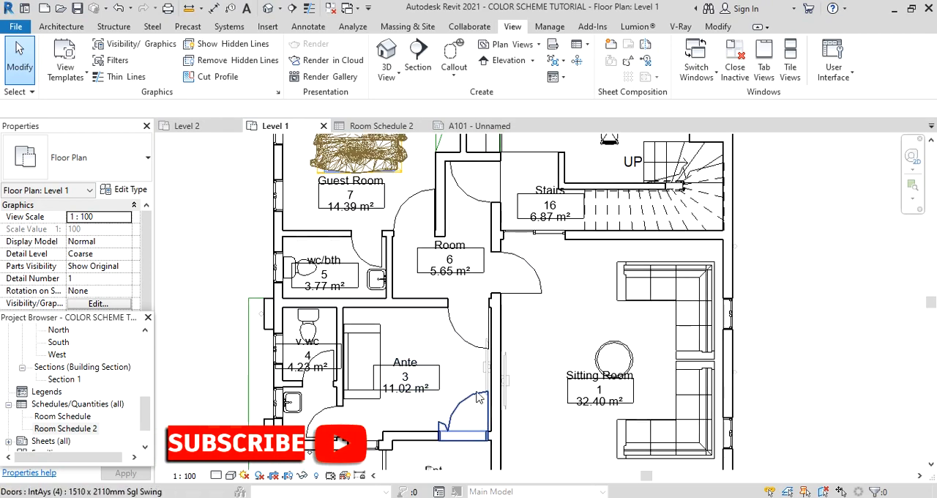
scroll(399, 401, up, 1)
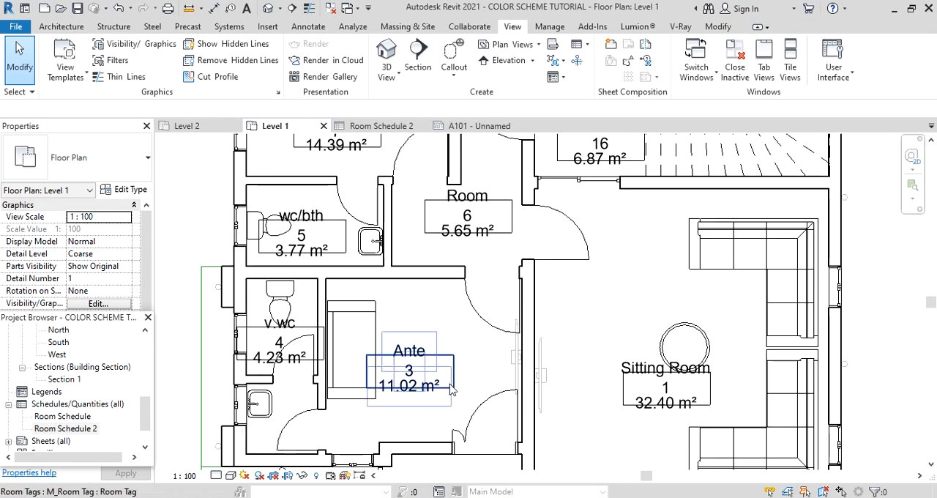
click(451, 389)
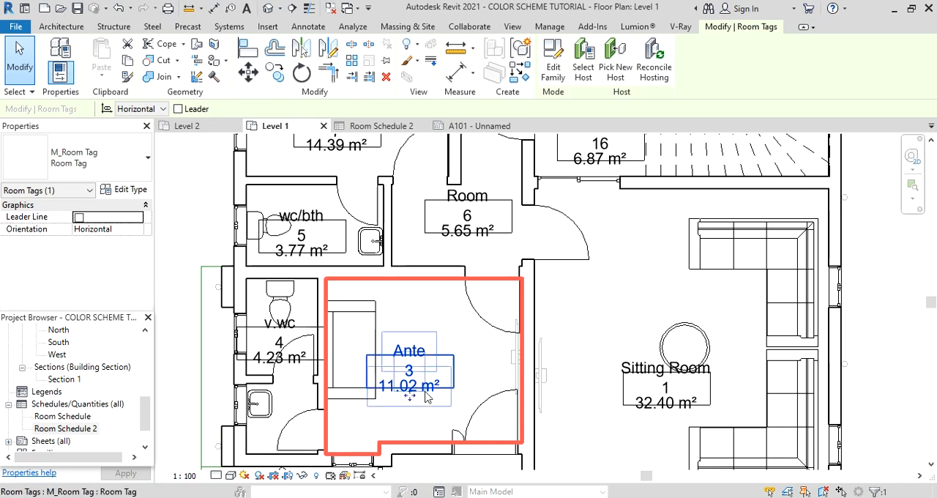
drag(410, 396, 428, 414)
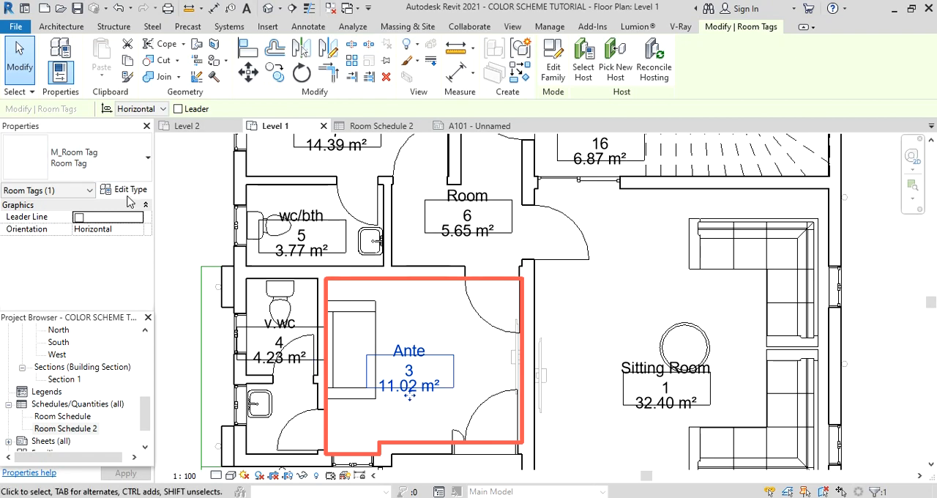
click(126, 191)
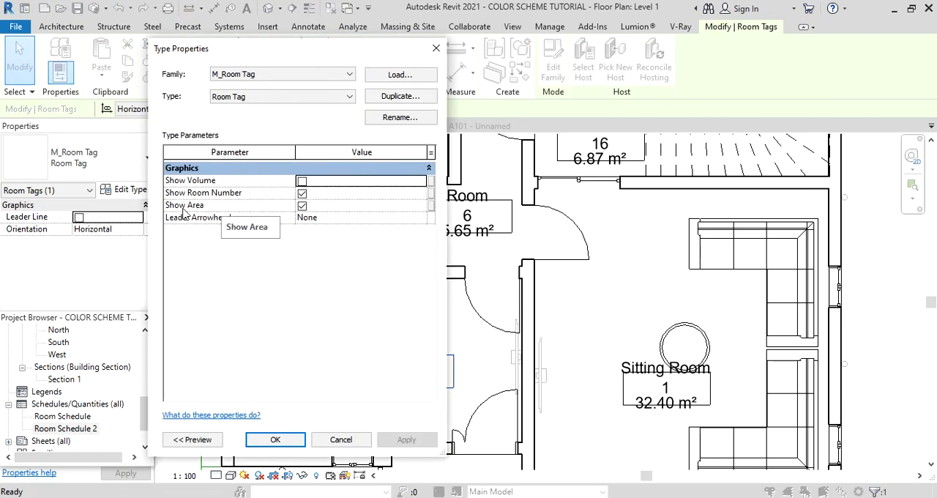
click(302, 206)
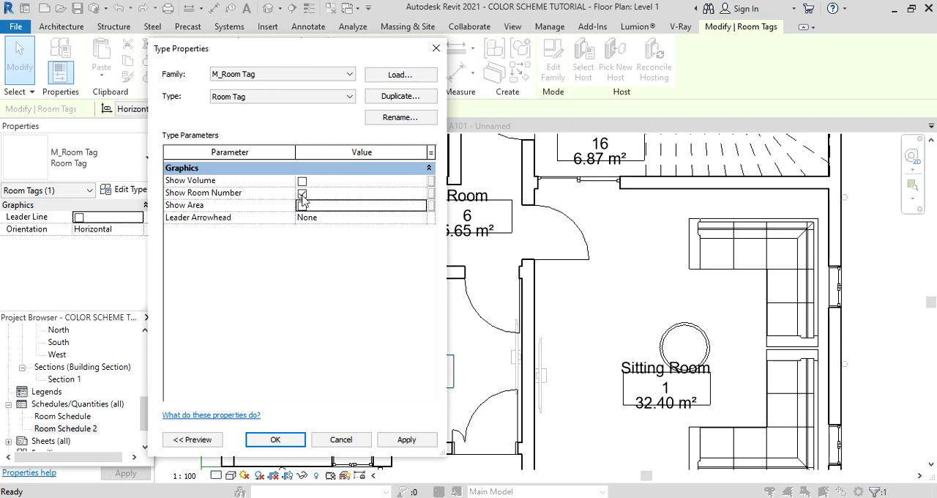
click(301, 193)
click(406, 439)
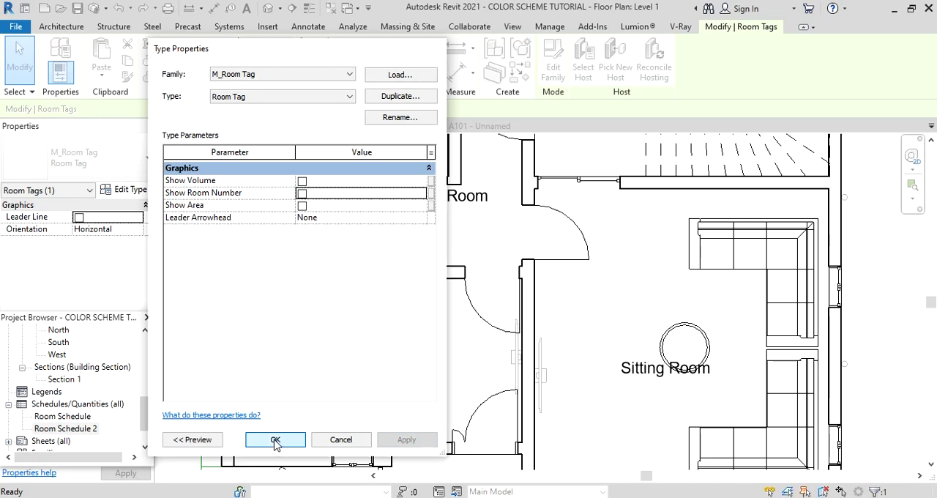
click(276, 439)
Place a color fill legend beside the Level 1 plan, with space type Rooms and the color scheme that colors rooms by name.
scroll(295, 309, down, 2)
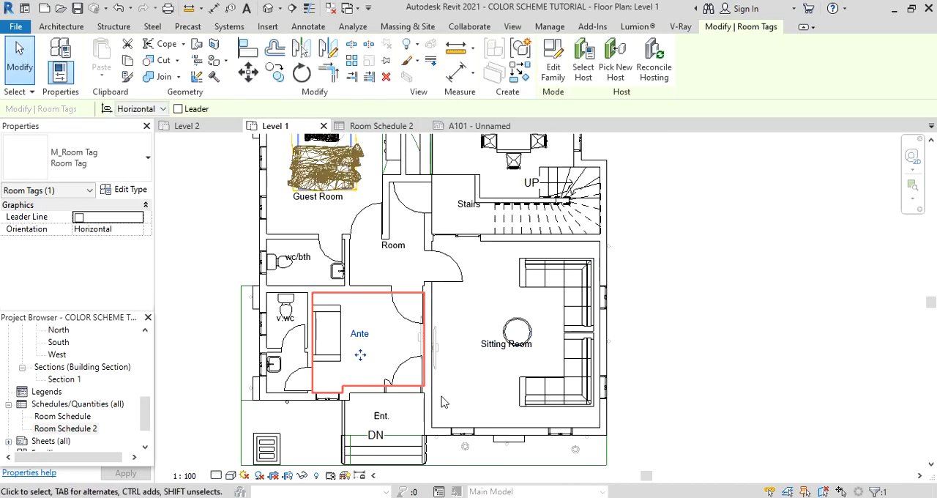
scroll(409, 406, down, 3)
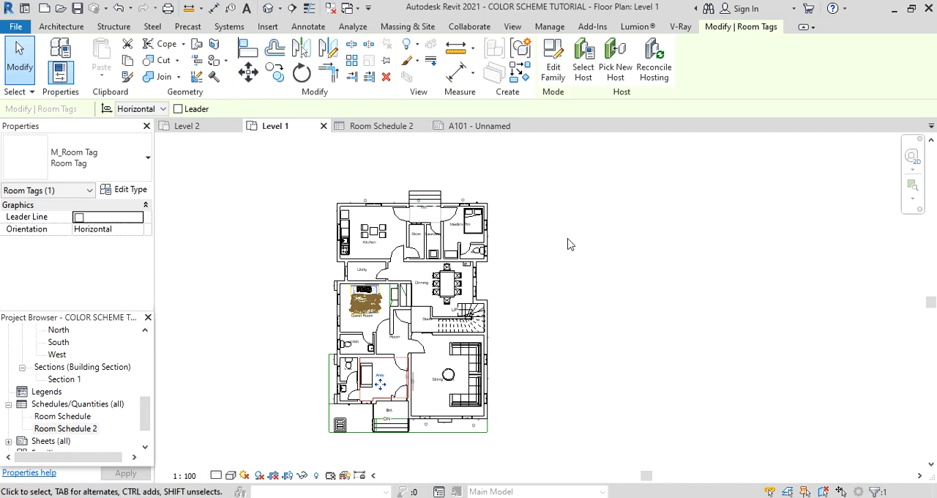
click(310, 27)
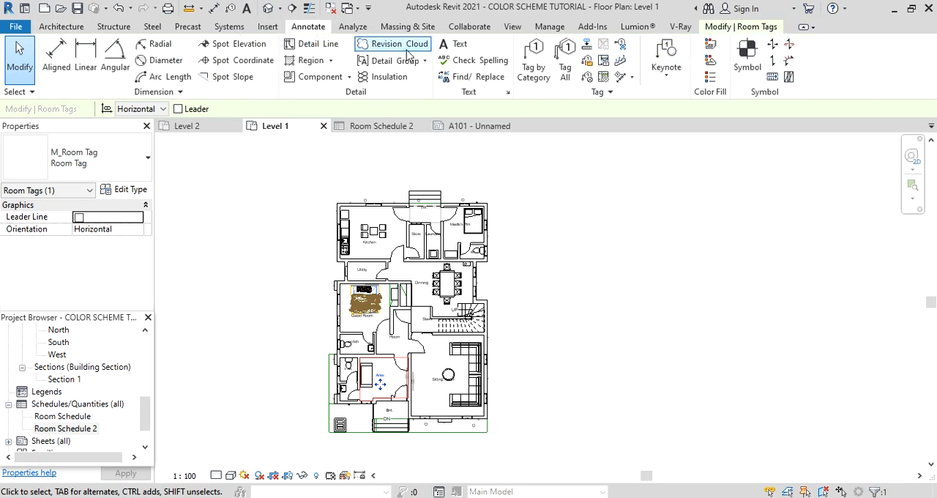
click(710, 80)
click(526, 215)
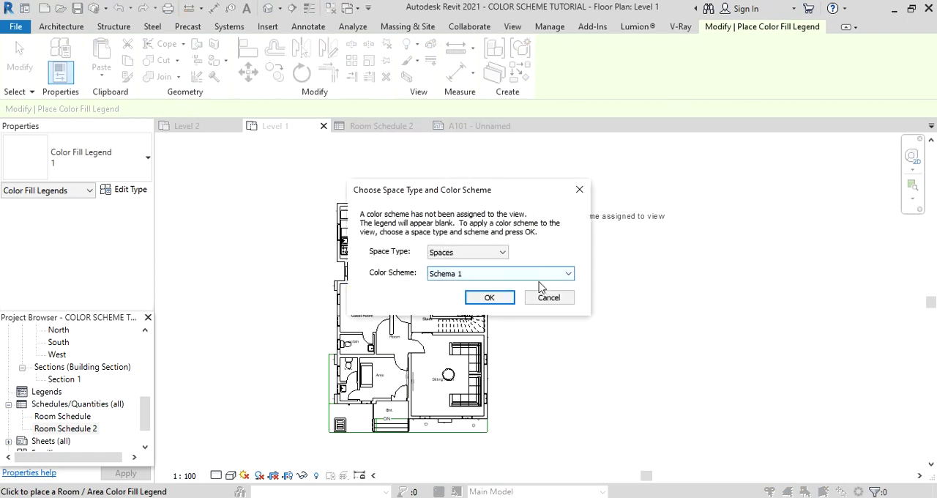
click(501, 253)
click(467, 280)
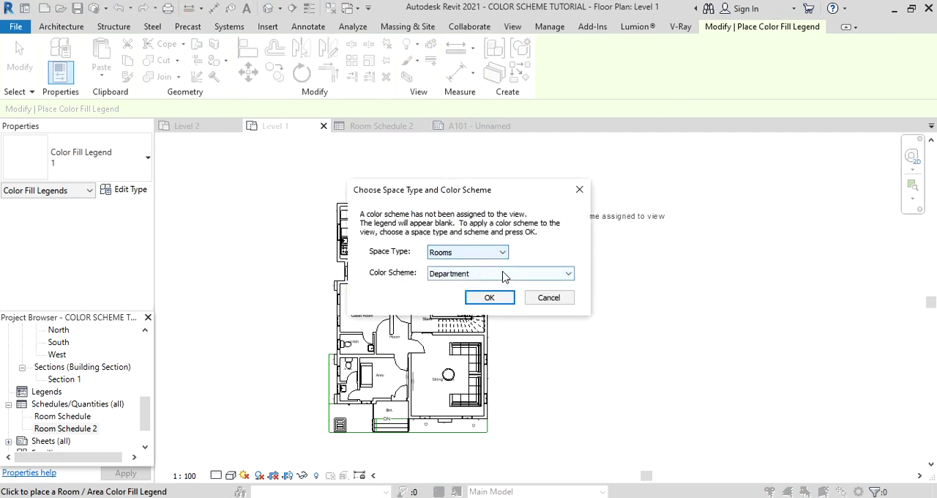
click(509, 274)
click(513, 303)
click(502, 300)
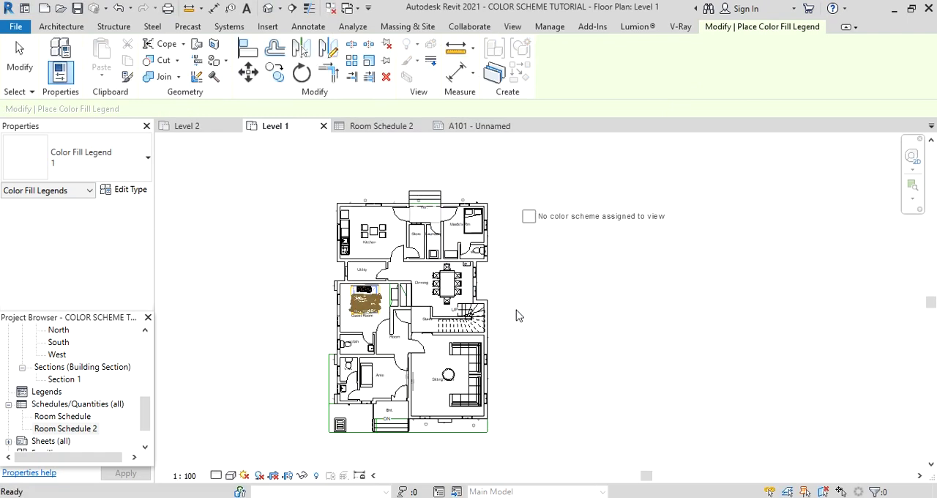
scroll(466, 403, up, 3)
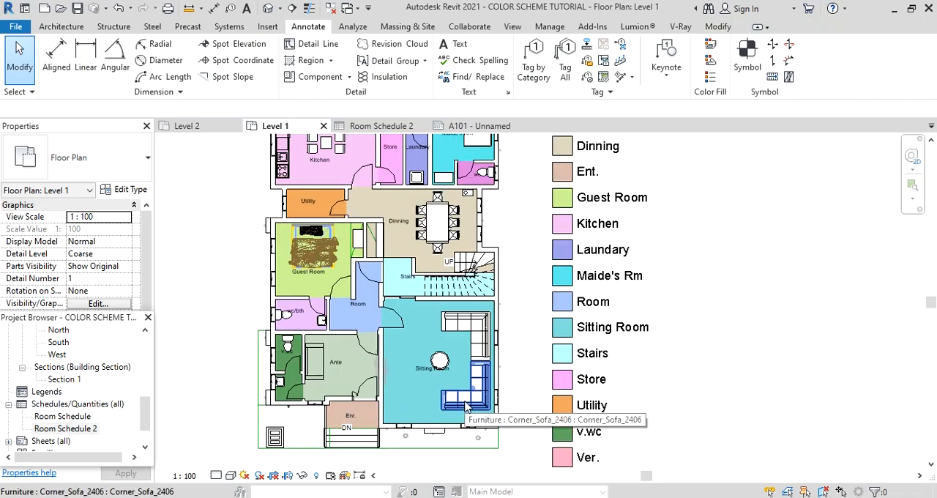
scroll(561, 341, down, 3)
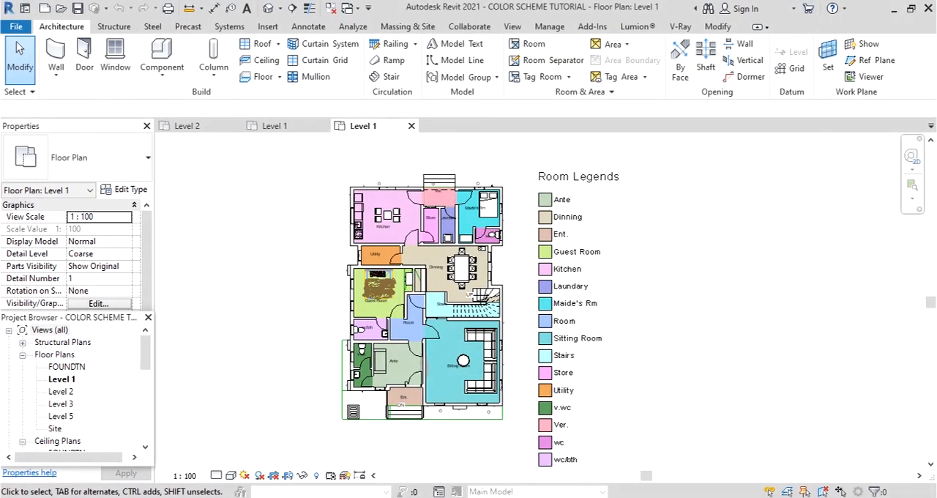